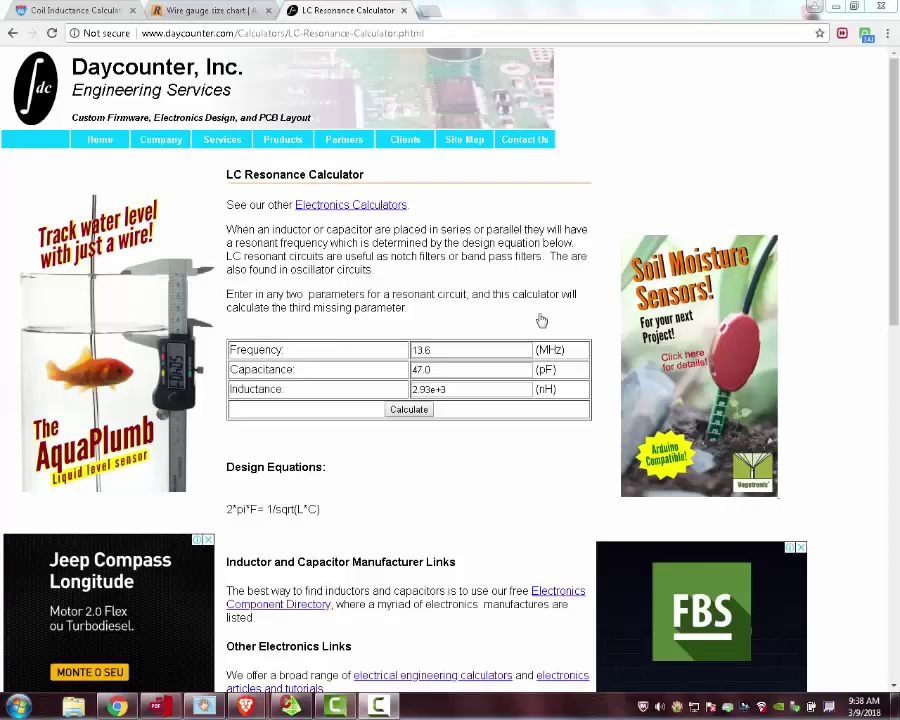
# Step: Highlight the 47.0 pF capacitance value and the resonance design equation
pyautogui.click(463, 368)
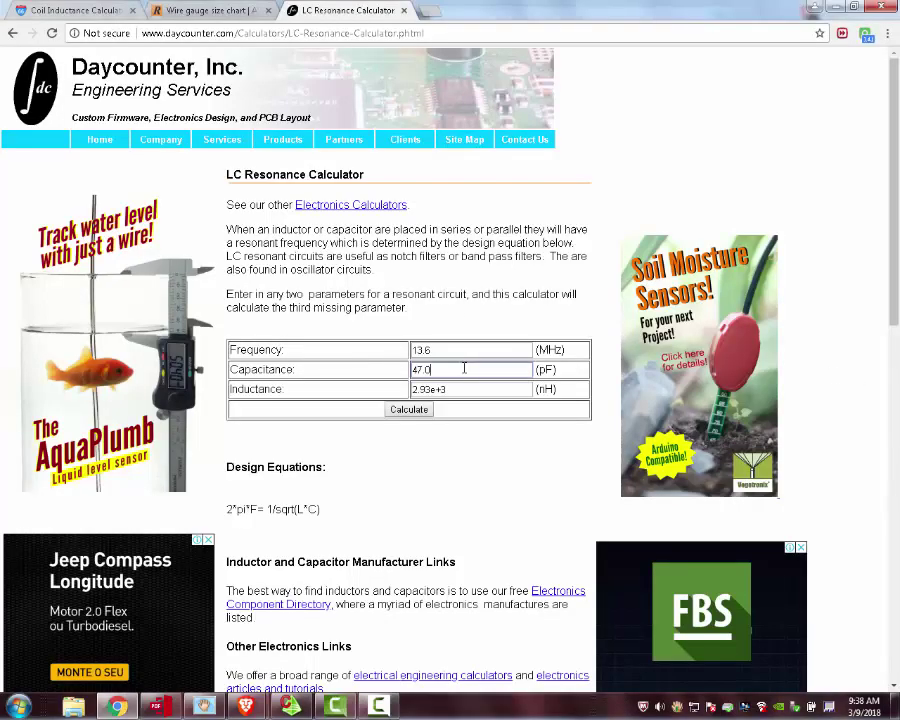
pyautogui.moveTo(437, 368); pyautogui.dragTo(413, 370)
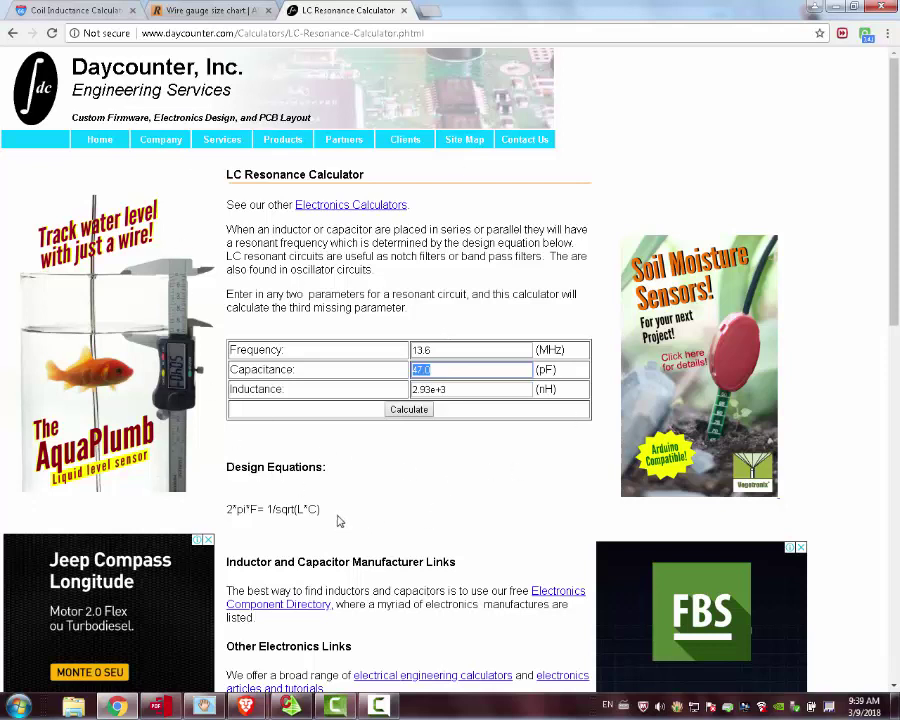
pyautogui.moveTo(321, 510); pyautogui.dragTo(230, 510)
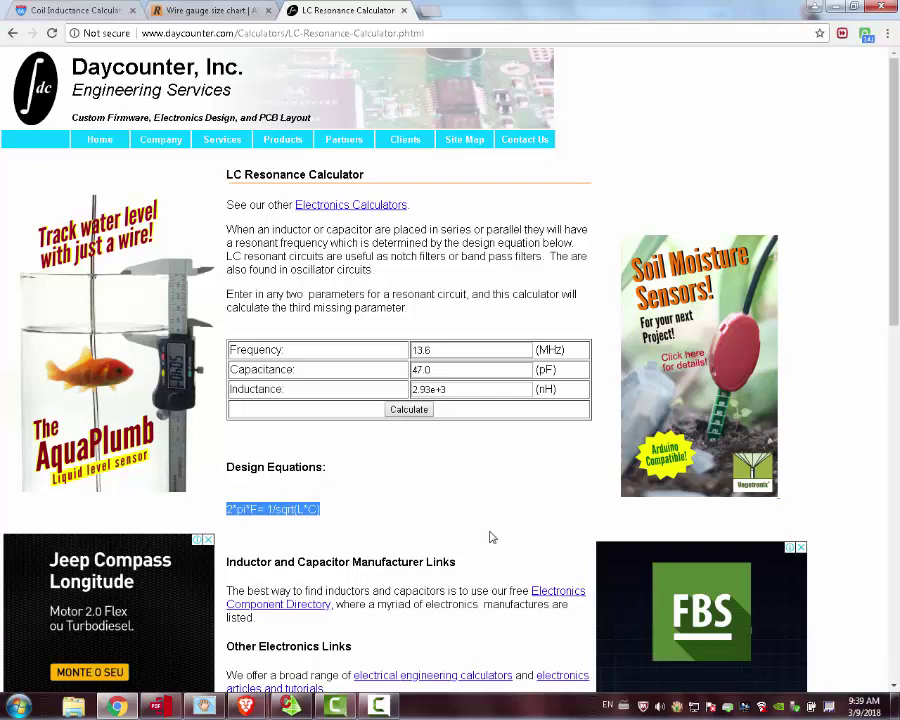
pyautogui.click(439, 372)
pyautogui.moveTo(437, 372); pyautogui.dragTo(412, 370)
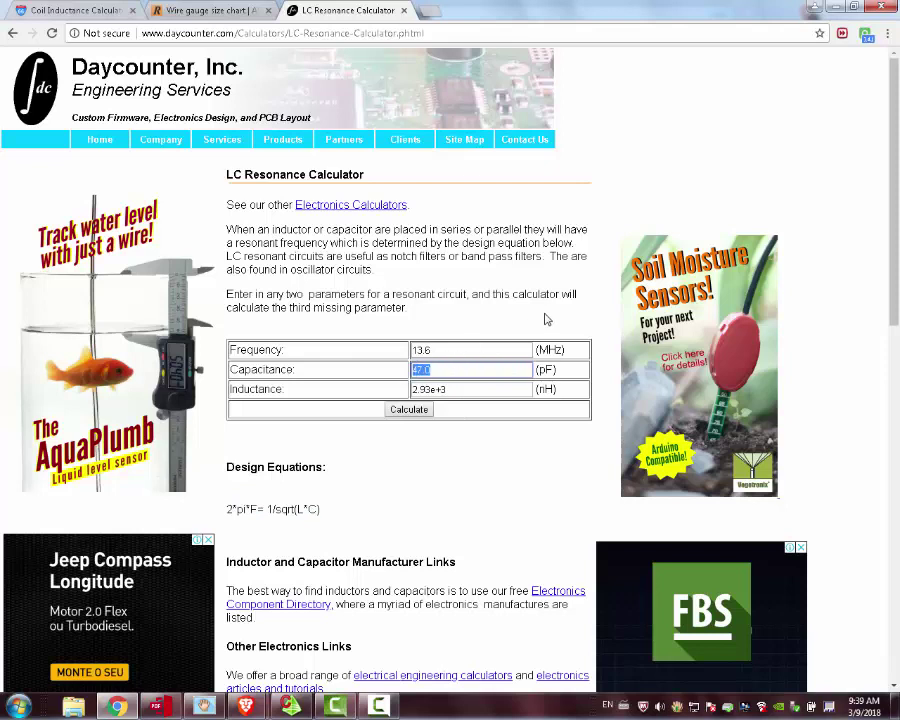
# Step: Clear the old 2.93e+3 inductance and recalculate it from 13.6 MHz and 47.0 pF
pyautogui.click(485, 347)
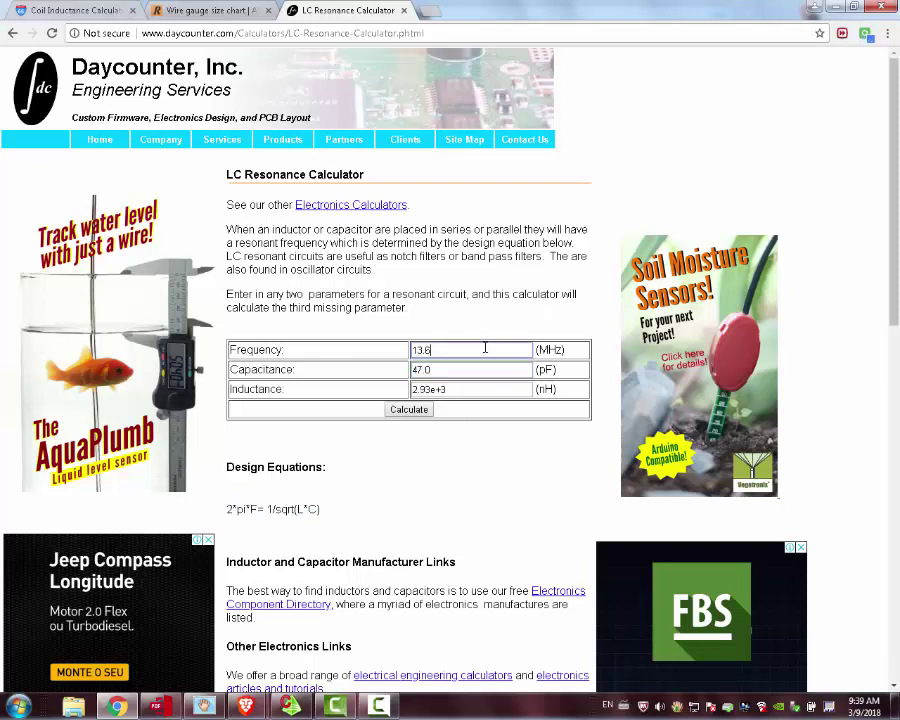
pyautogui.moveTo(440, 347); pyautogui.dragTo(415, 348)
pyautogui.moveTo(457, 388); pyautogui.dragTo(415, 386)
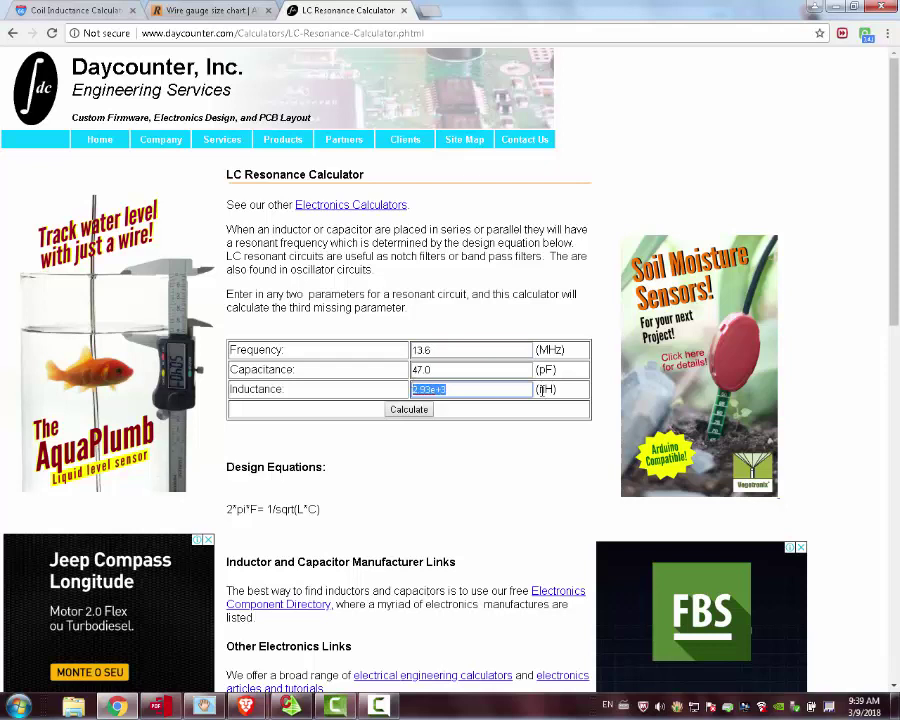
pyautogui.press('BackSpace')
pyautogui.click(409, 409)
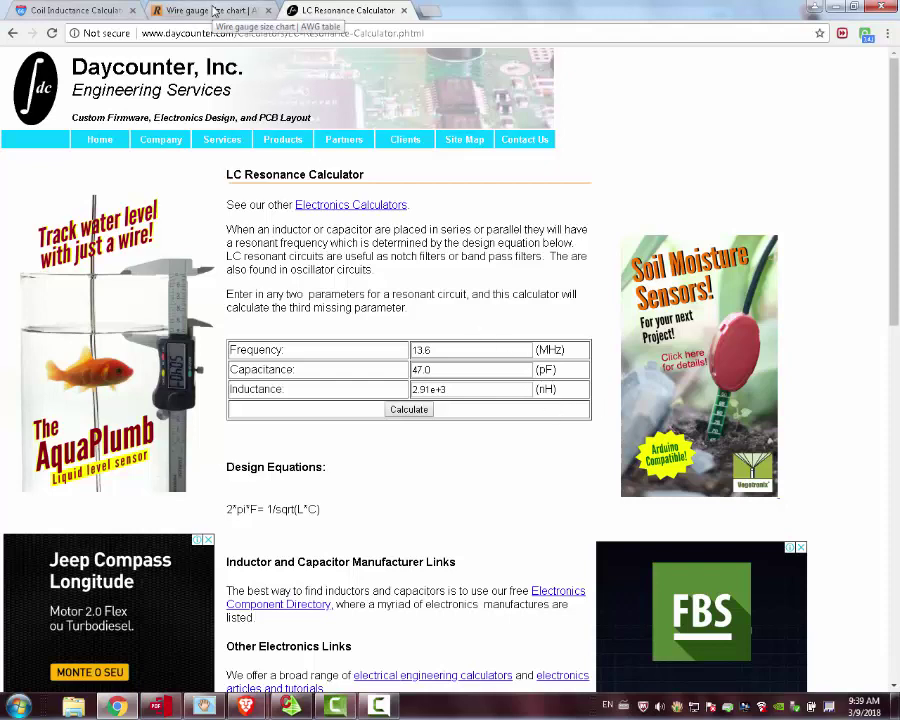
# Step: Find AWG 24 in the Wire Gauge Chart and highlight its 0.0201 in / 0.5106 mm diameter
pyautogui.click(213, 10)
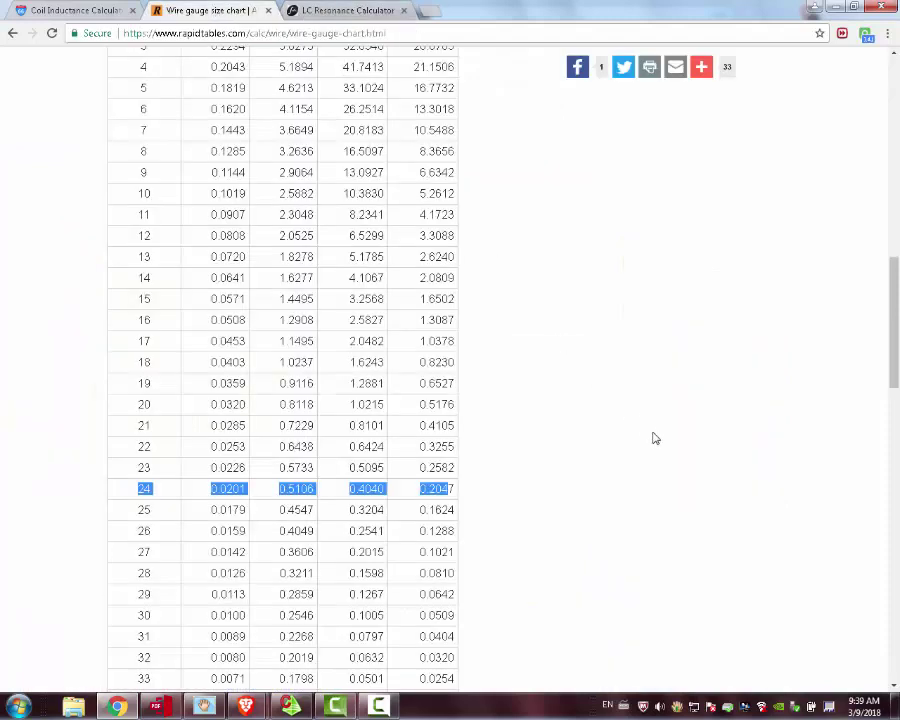
pyautogui.scroll(1, 655, 438)
pyautogui.scroll(-1, 655, 438)
pyautogui.scroll(4, 655, 438)
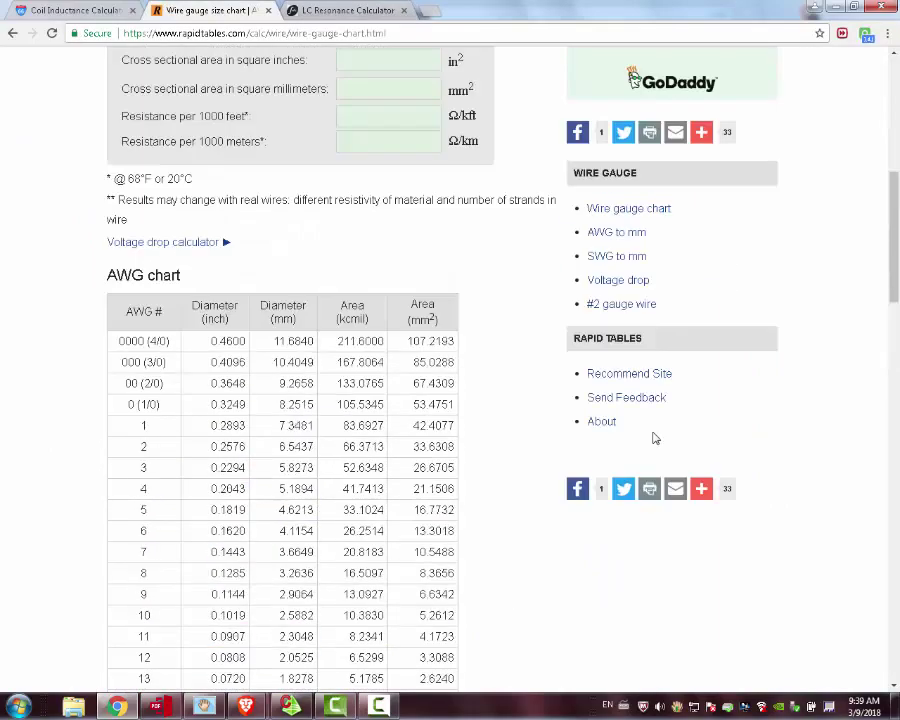
pyautogui.scroll(3, 655, 438)
pyautogui.scroll(2, 655, 438)
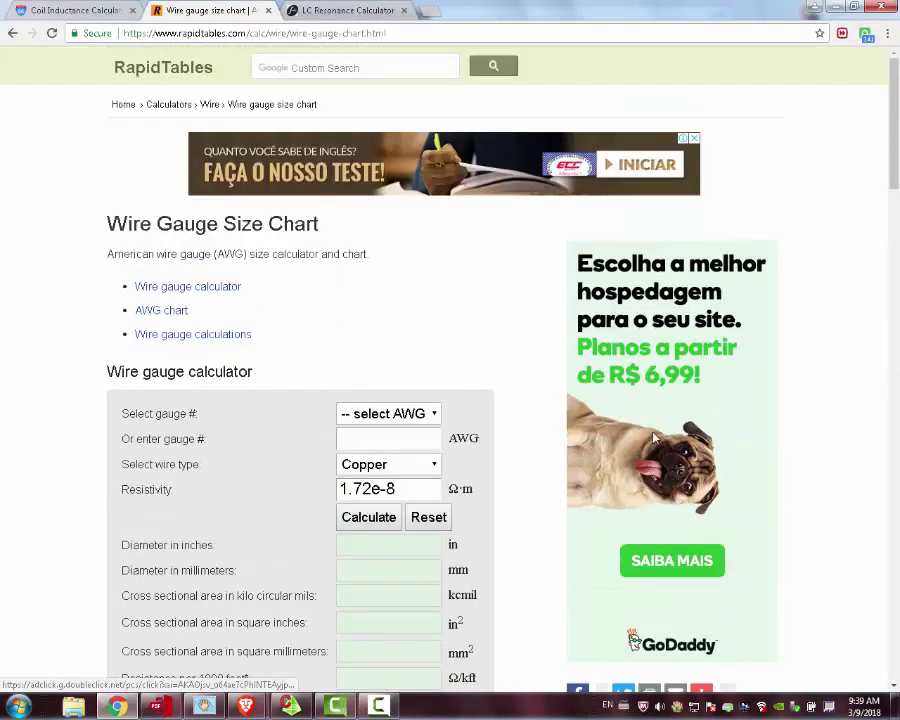
pyautogui.scroll(-8, 655, 438)
pyautogui.scroll(-1, 655, 438)
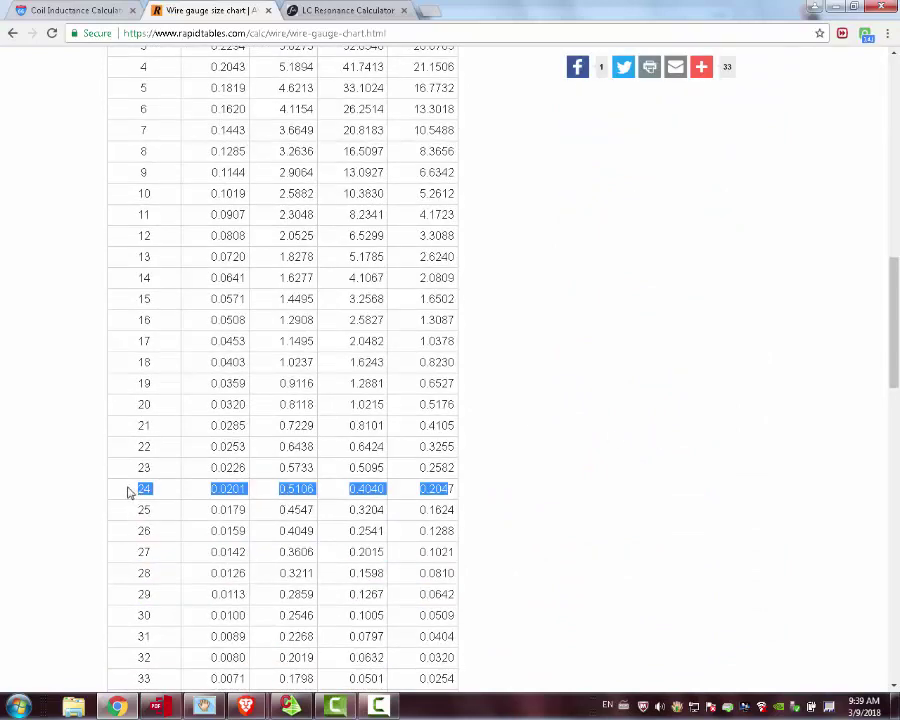
pyautogui.moveTo(128, 492); pyautogui.dragTo(315, 490)
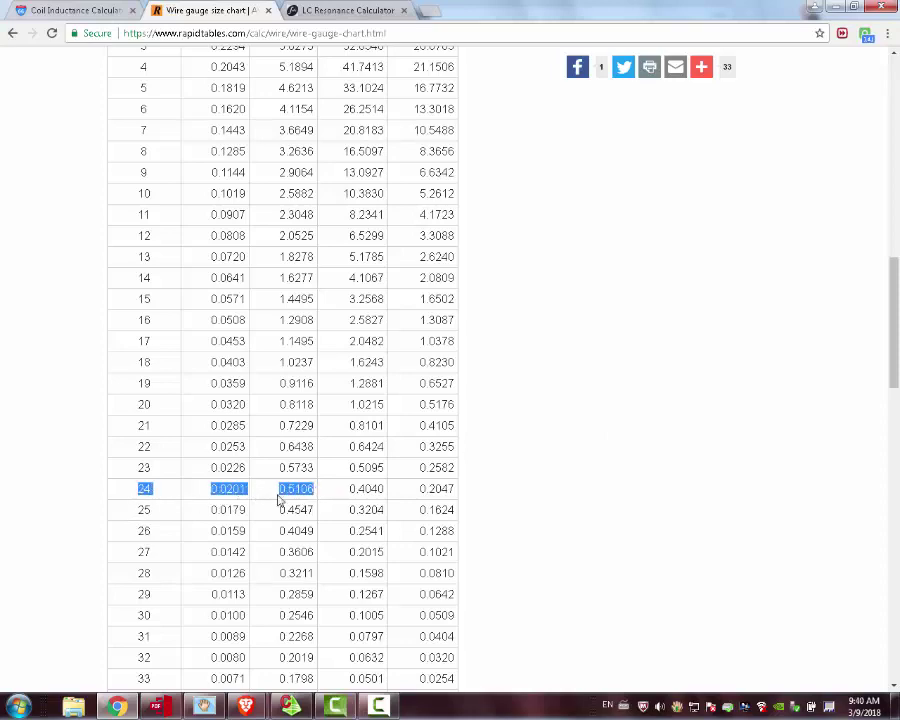
# Step: Scroll through the gauge chart around the AWG 24 row
pyautogui.scroll(3, 278, 495)
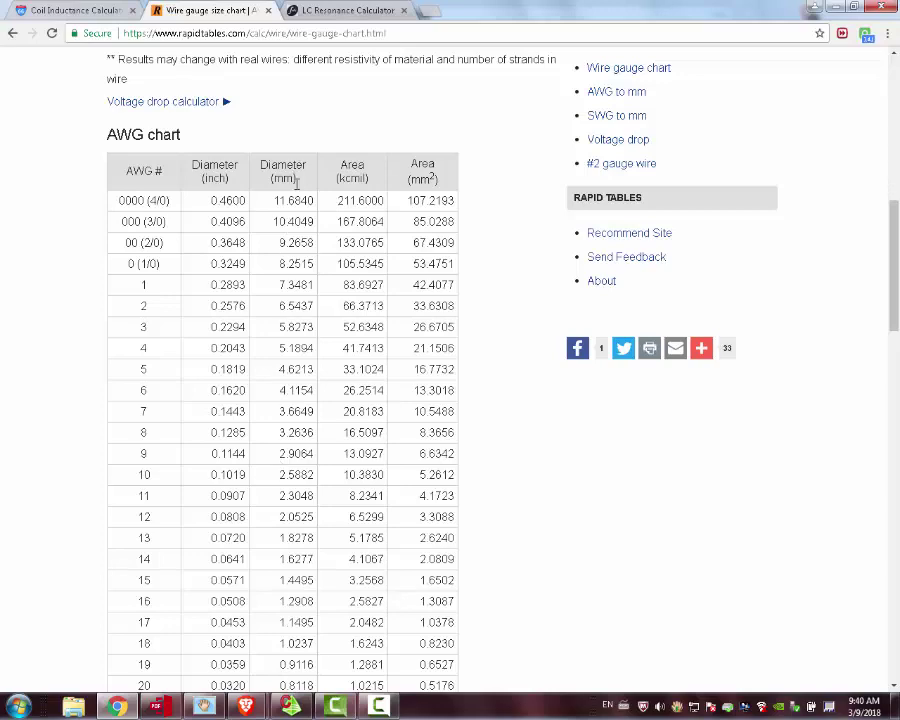
pyautogui.scroll(-3, 296, 185)
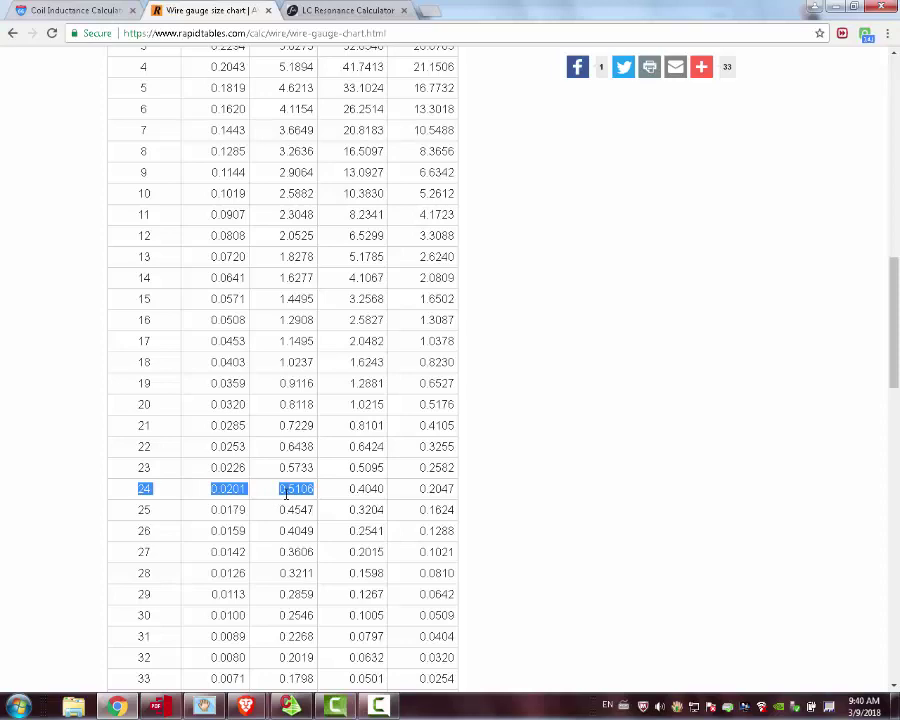
pyautogui.scroll(2, 286, 493)
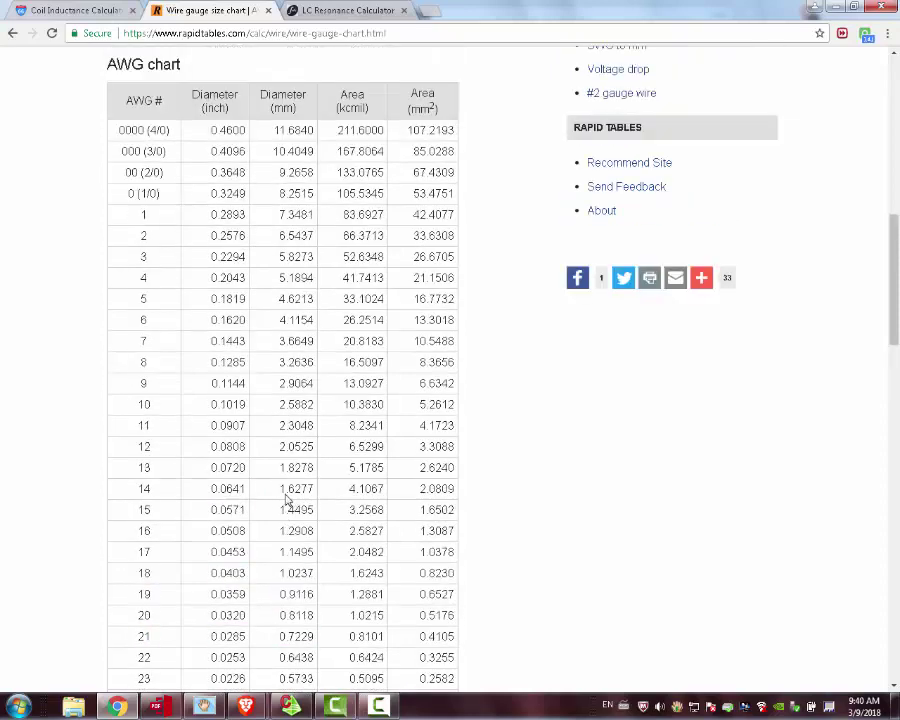
pyautogui.scroll(-2, 286, 493)
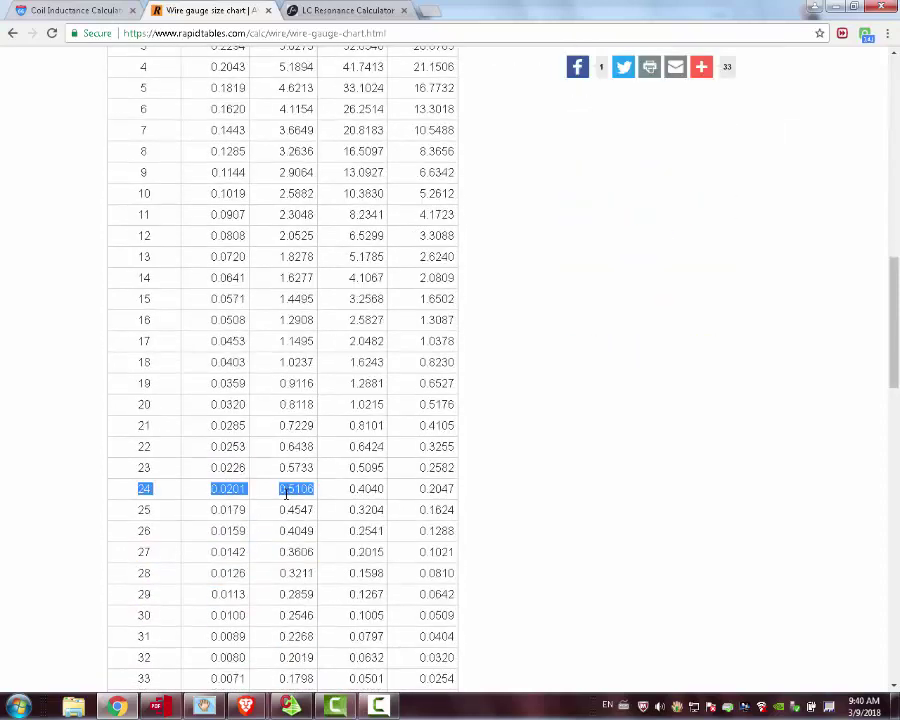
pyautogui.scroll(2, 286, 493)
pyautogui.scroll(-1, 287, 500)
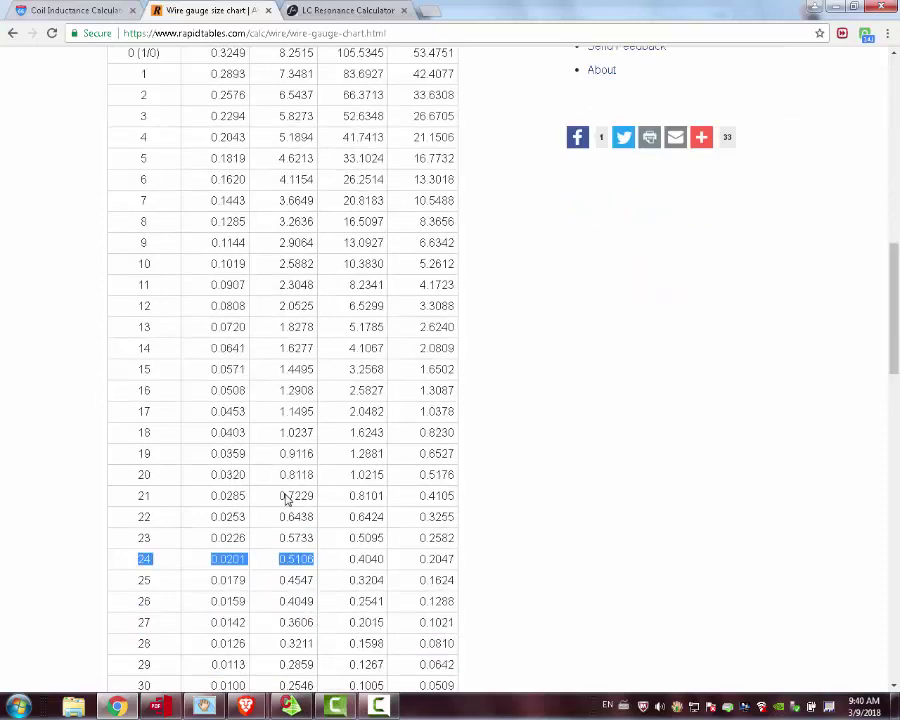
# Step: Note the LC calculator's inductance, then review the 66pacific coil inductance formula
pyautogui.click(325, 8)
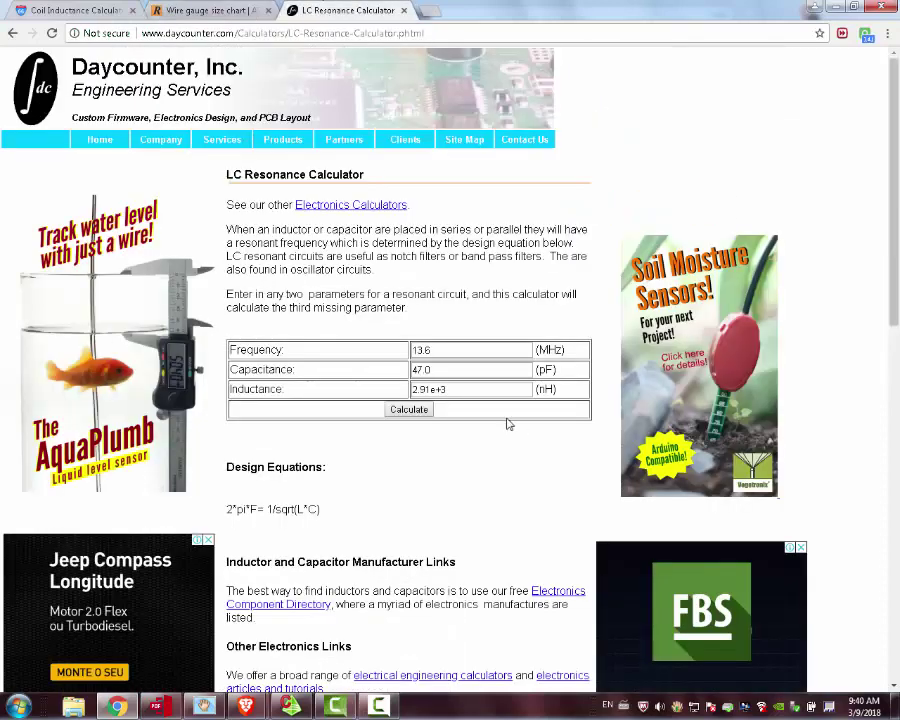
pyautogui.moveTo(474, 390); pyautogui.dragTo(419, 389)
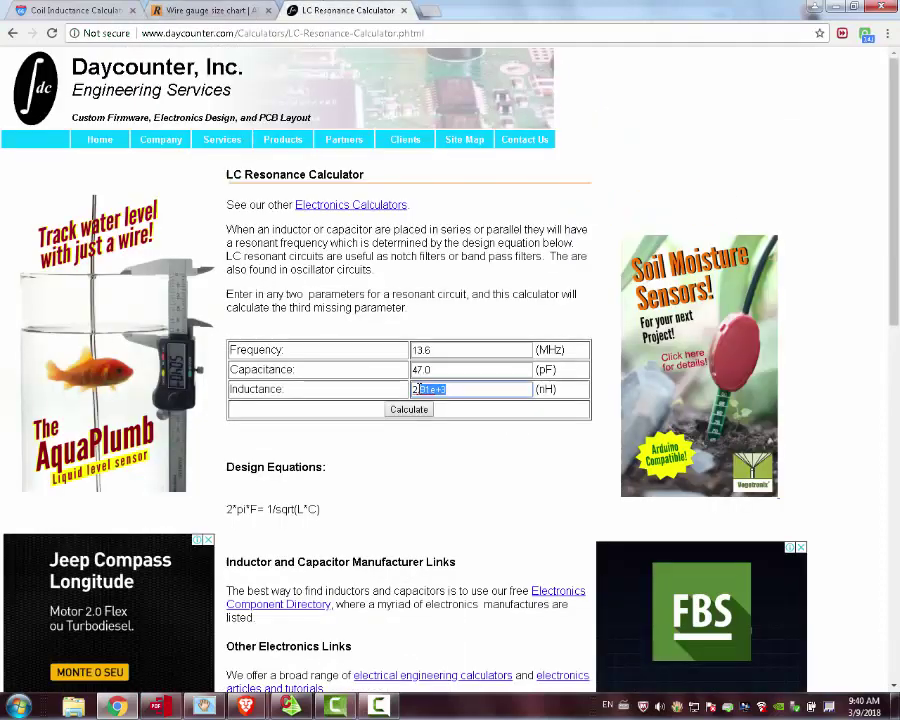
pyautogui.click(89, 9)
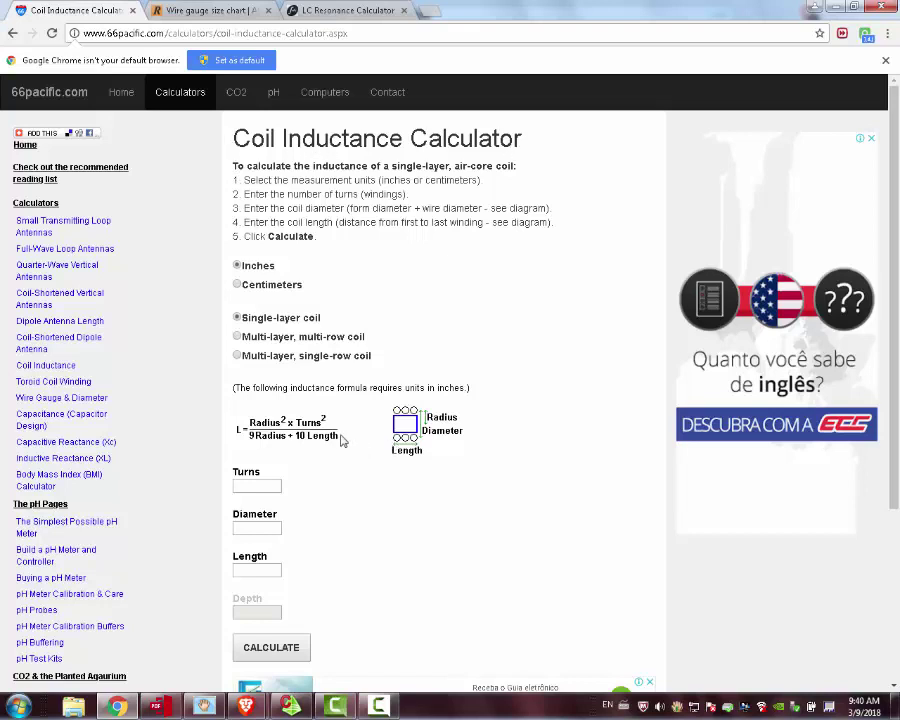
pyautogui.moveTo(333, 434); pyautogui.dragTo(300, 432)
# Step: Set the coil calculator to centimeters and enter 5 turns
pyautogui.click(266, 485)
pyautogui.scroll(-2, 360, 473)
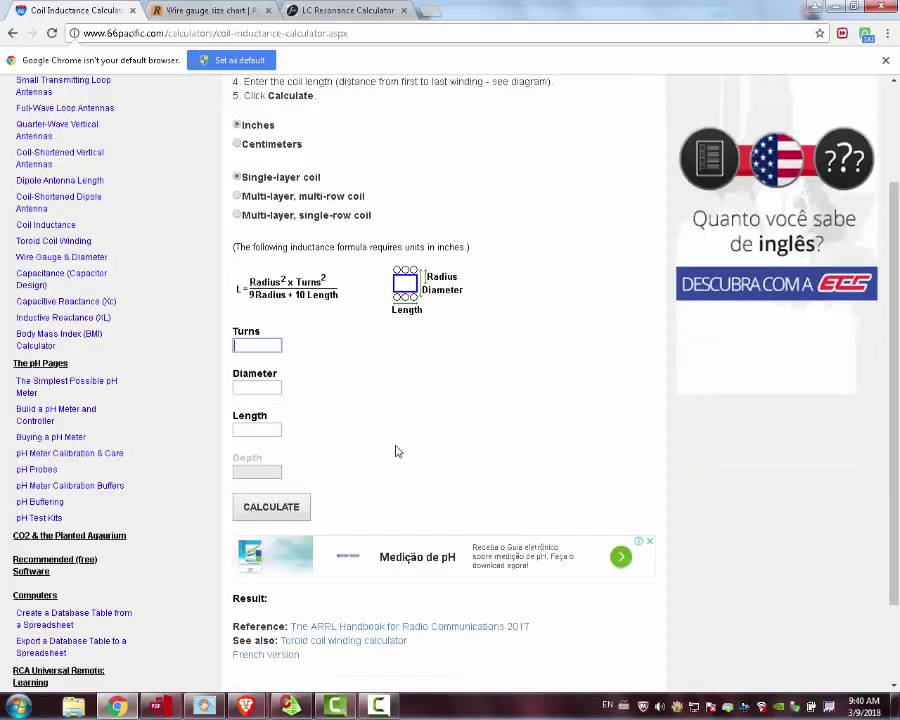
pyautogui.scroll(2, 395, 452)
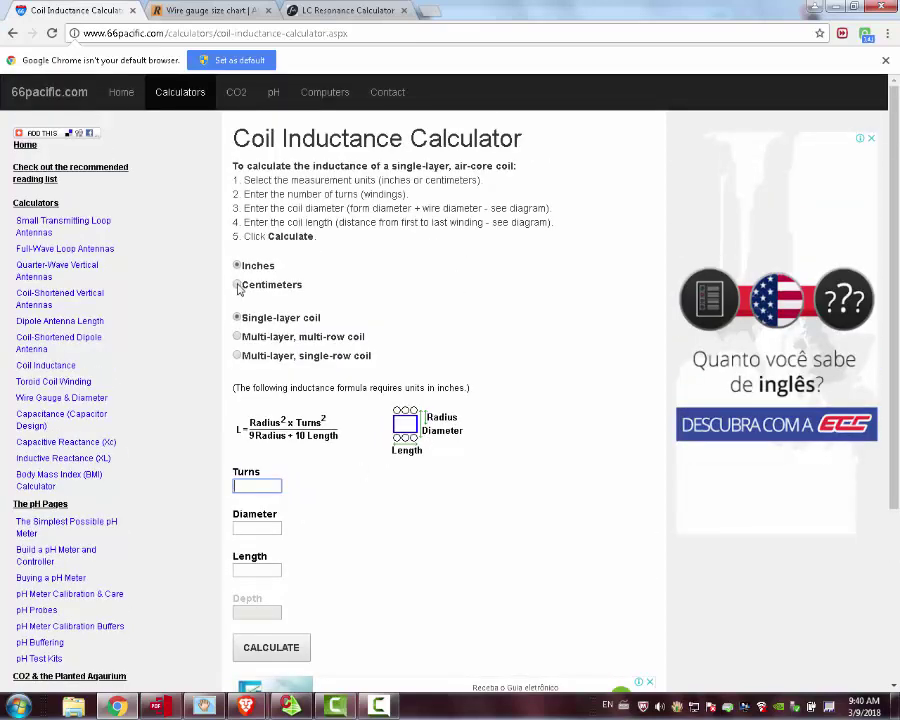
pyautogui.click(239, 286)
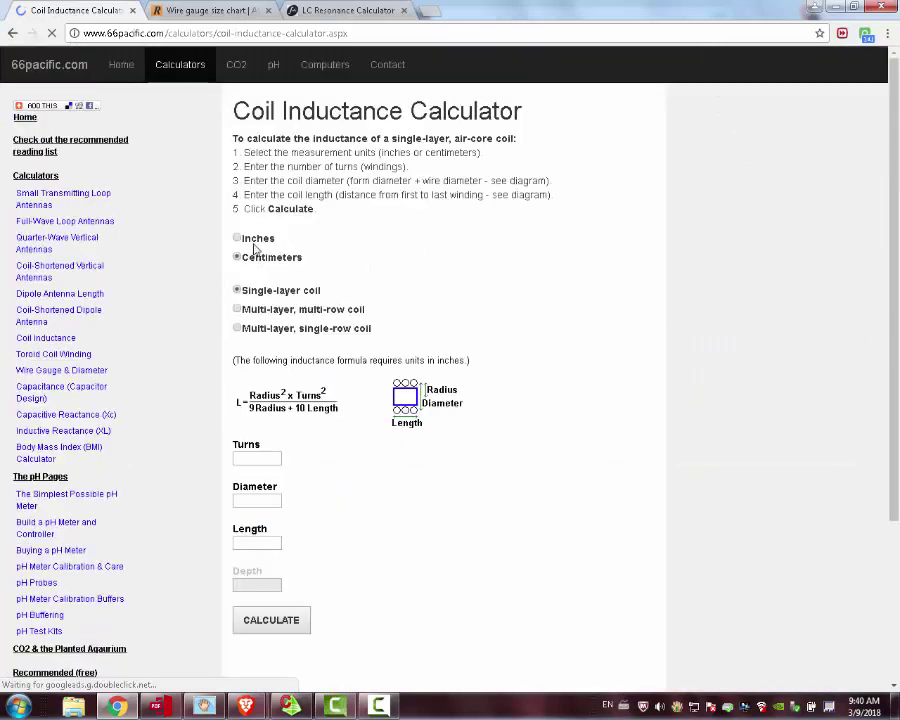
pyautogui.click(263, 457)
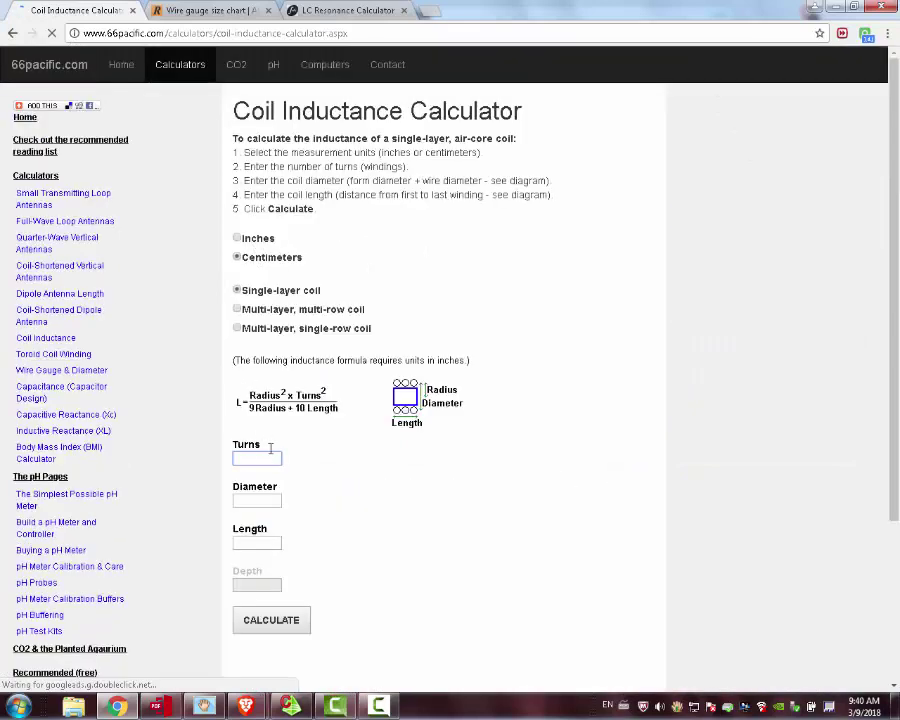
pyautogui.click(262, 458)
pyautogui.click(240, 474)
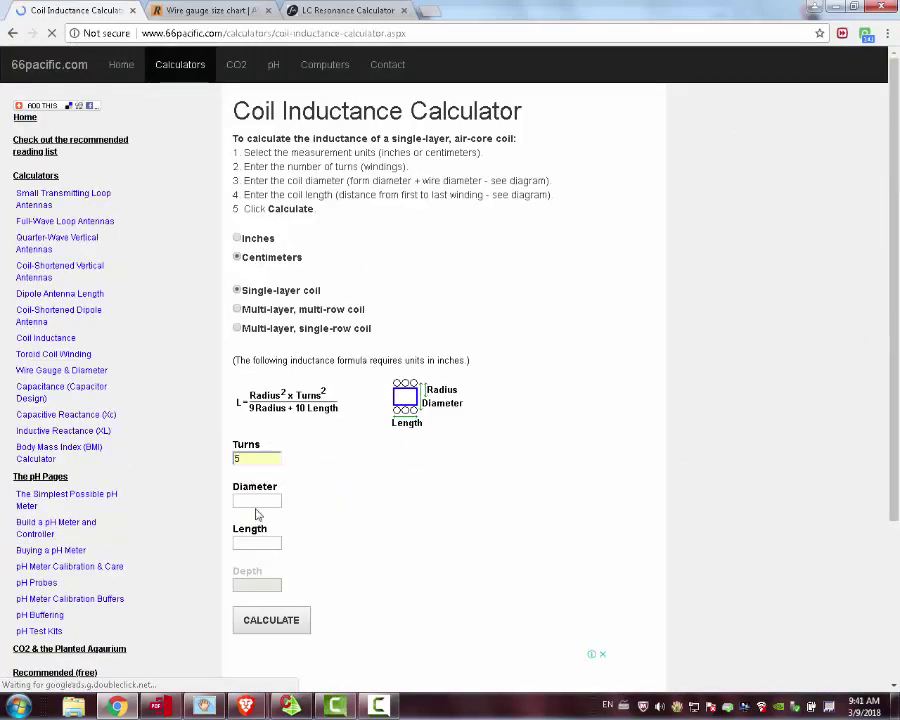
# Step: Enter a 6 cm diameter and 1 cm length and calculate the inductance
pyautogui.click(265, 501)
pyautogui.write('6')
pyautogui.click(240, 516)
pyautogui.click(256, 541)
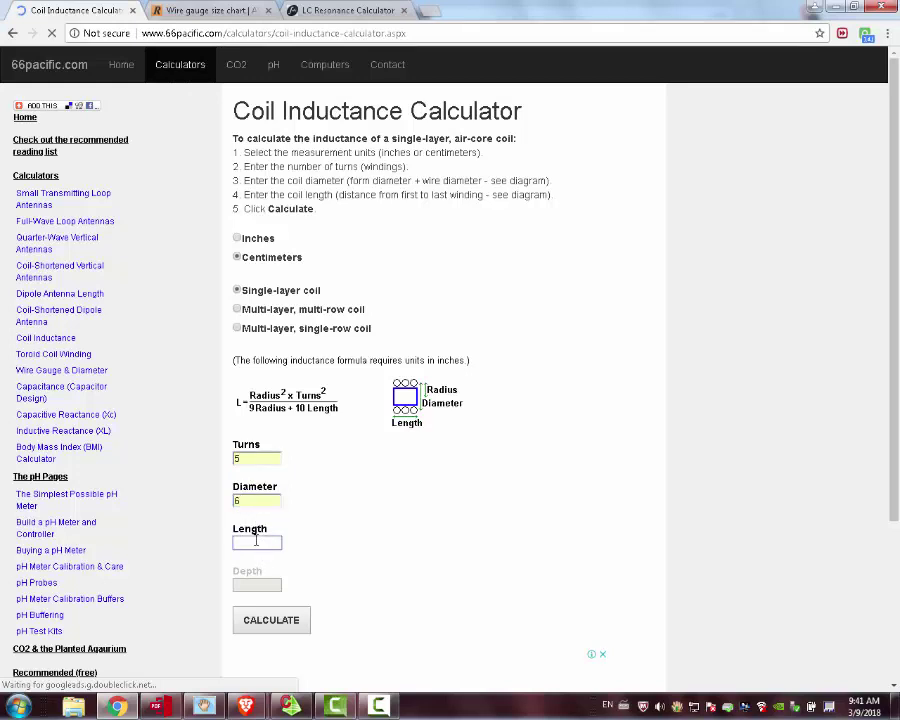
pyautogui.write('1')
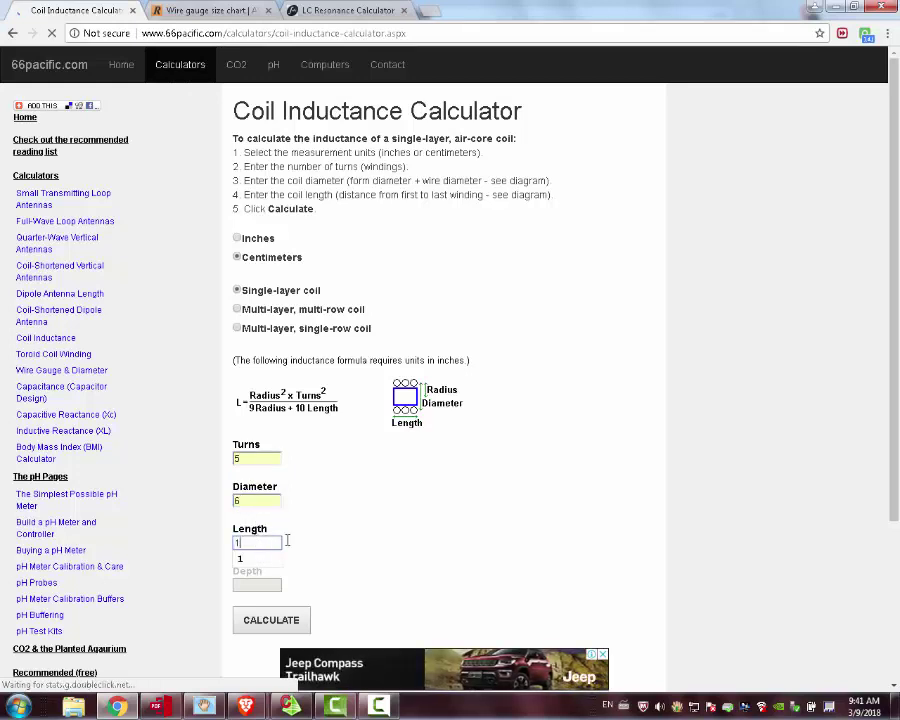
pyautogui.scroll(-1, 293, 543)
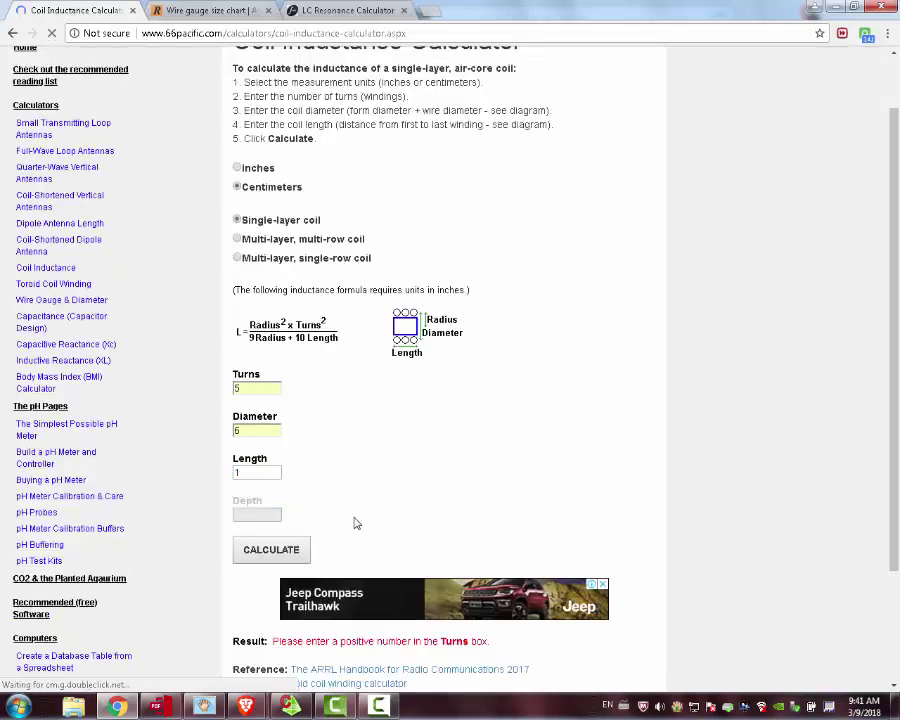
pyautogui.click(280, 556)
# Step: Highlight the 2.4 microhenry result and compare it with the LC calculator's value
pyautogui.scroll(-2, 388, 493)
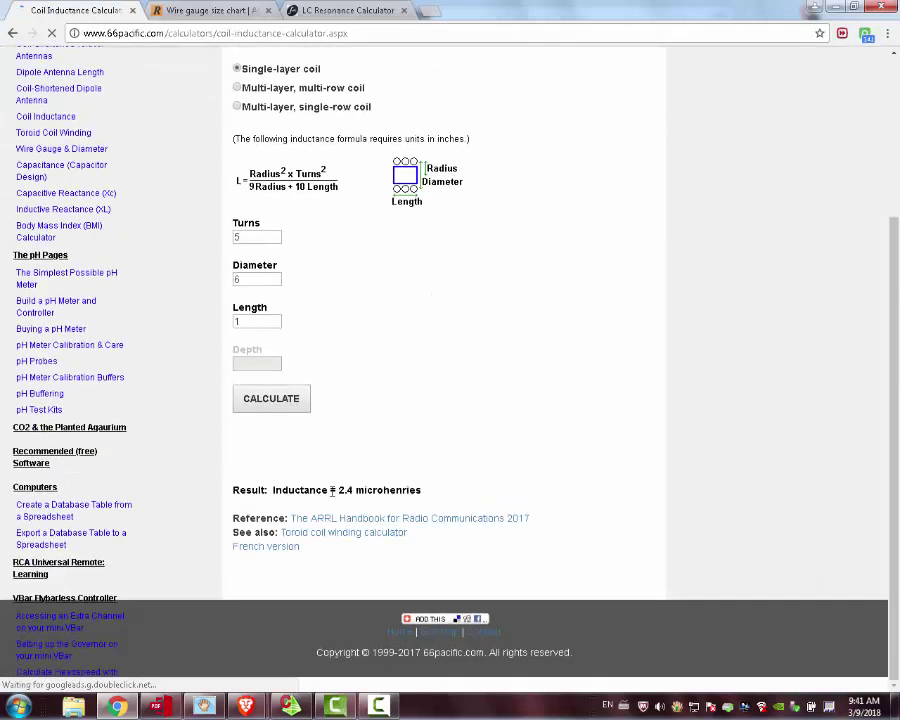
pyautogui.moveTo(339, 490); pyautogui.dragTo(435, 496)
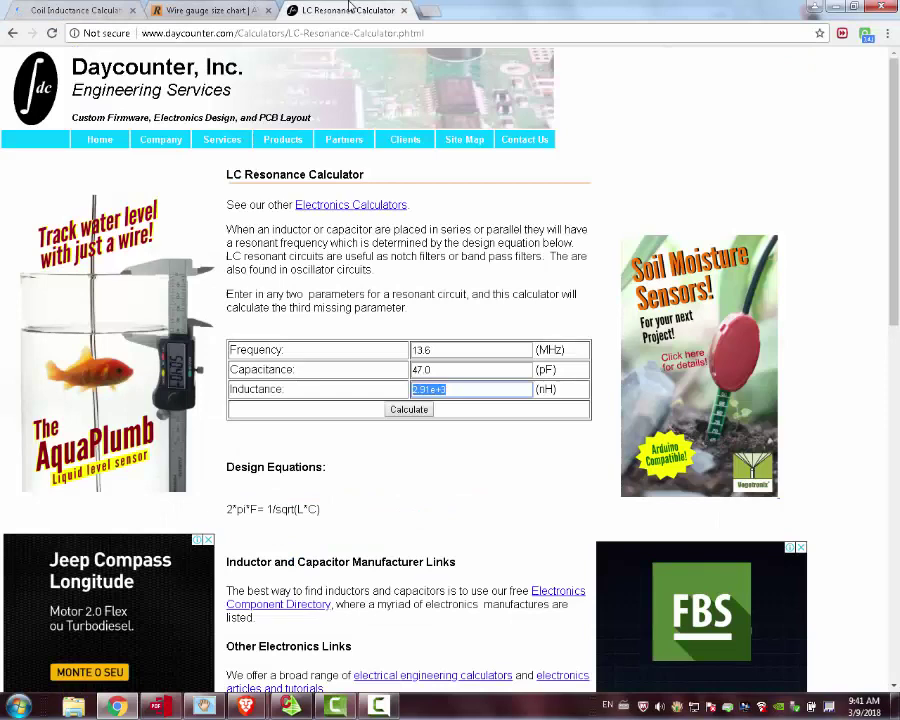
pyautogui.click(320, 10)
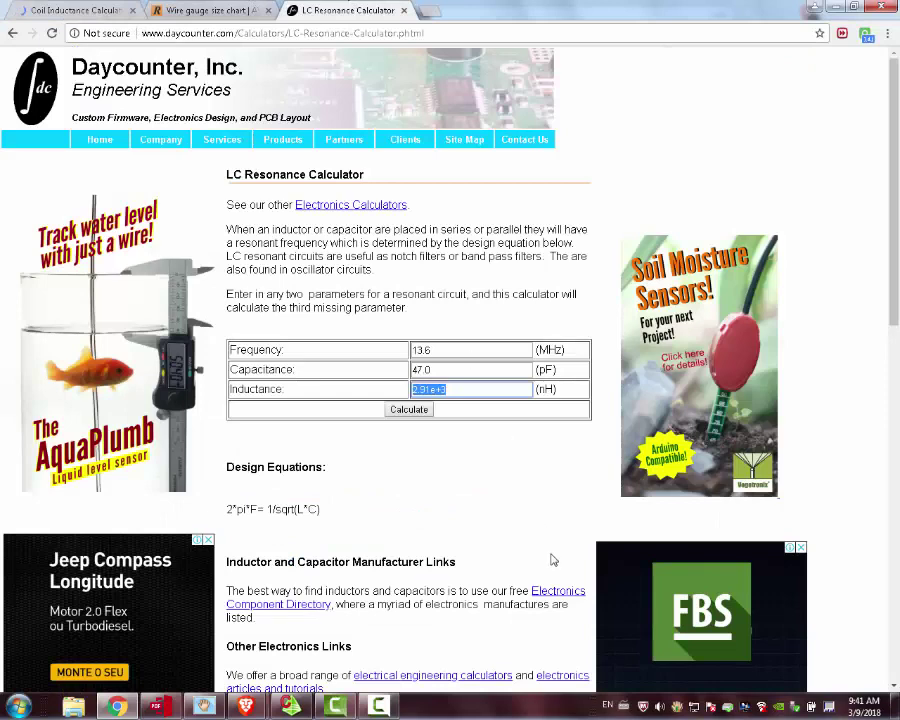
pyautogui.click(75, 10)
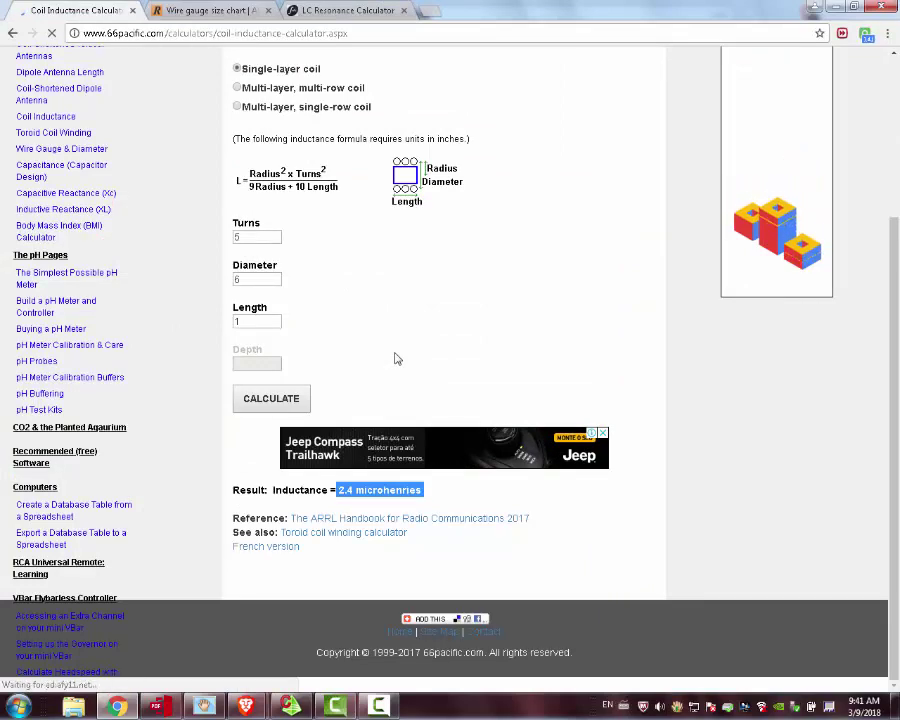
pyautogui.scroll(2, 566, 336)
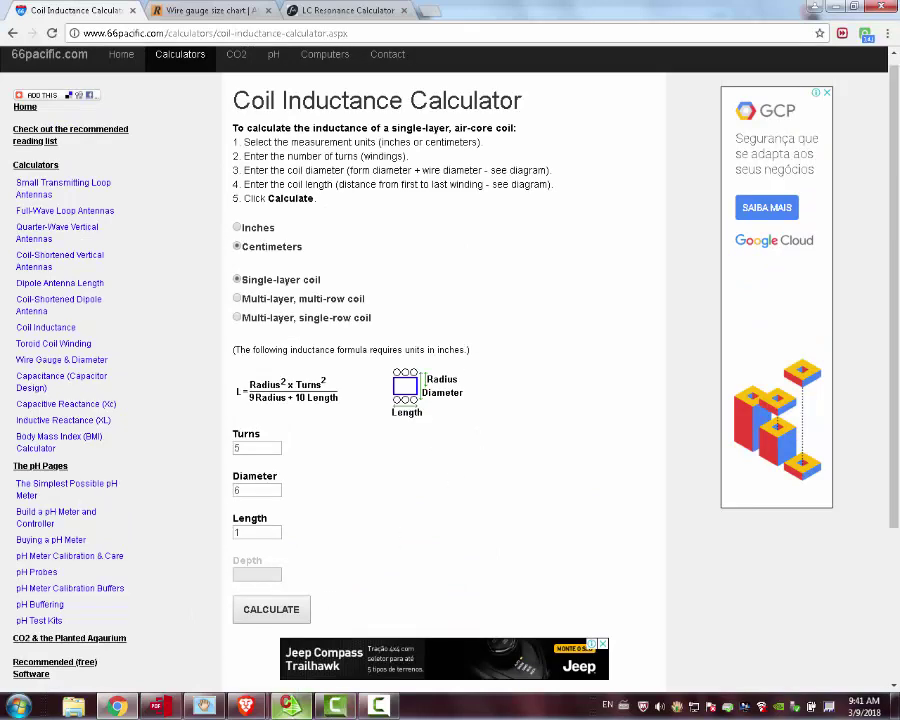
# Step: Start a new CADFEKO model and open the Add variable form under Variables
pyautogui.click(290, 706)
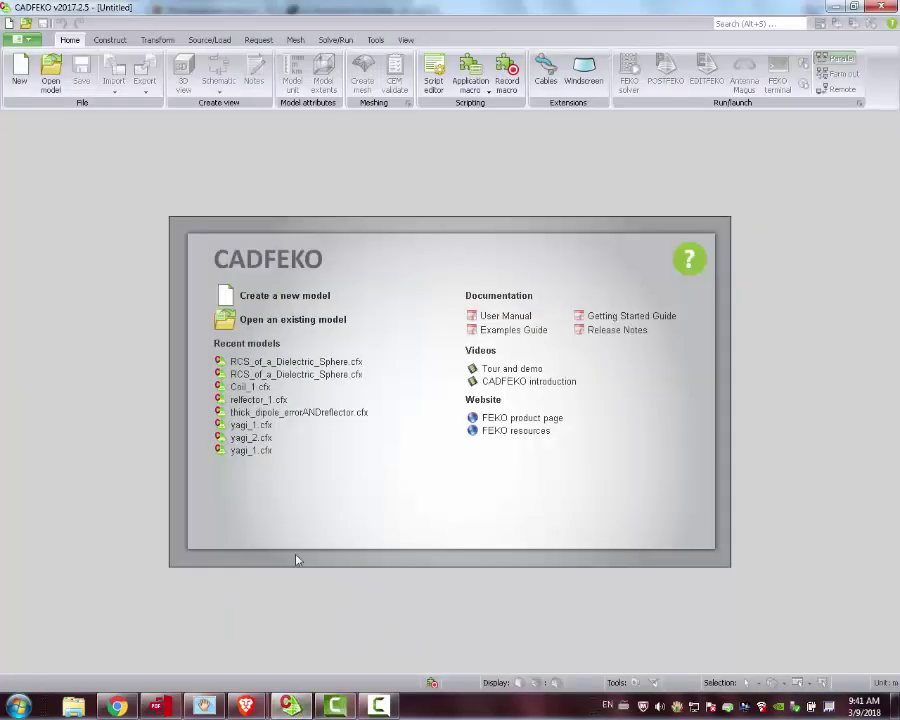
pyautogui.click(286, 298)
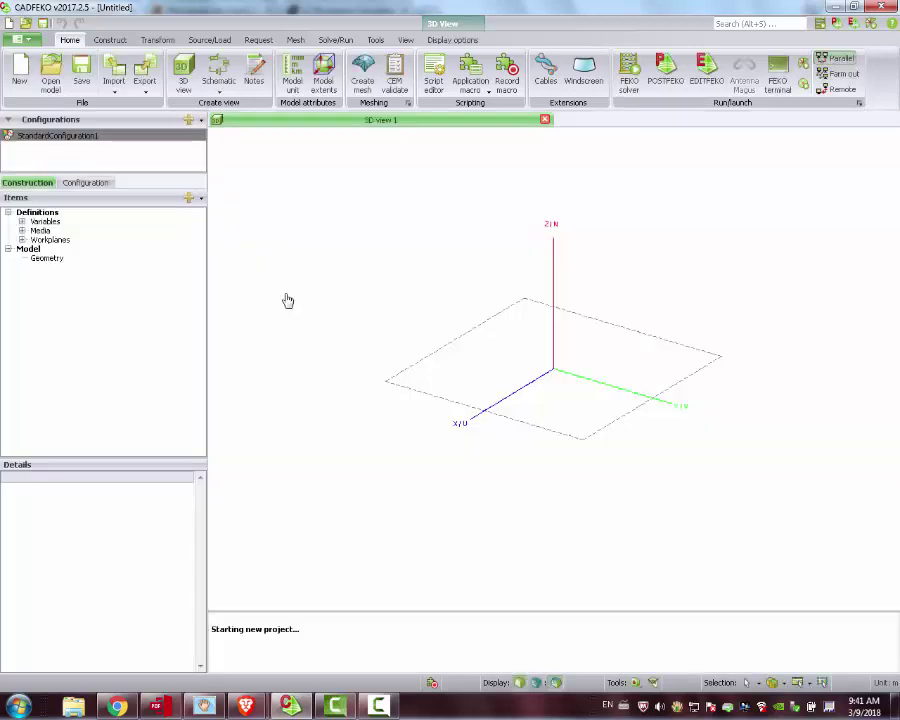
pyautogui.click(22, 221)
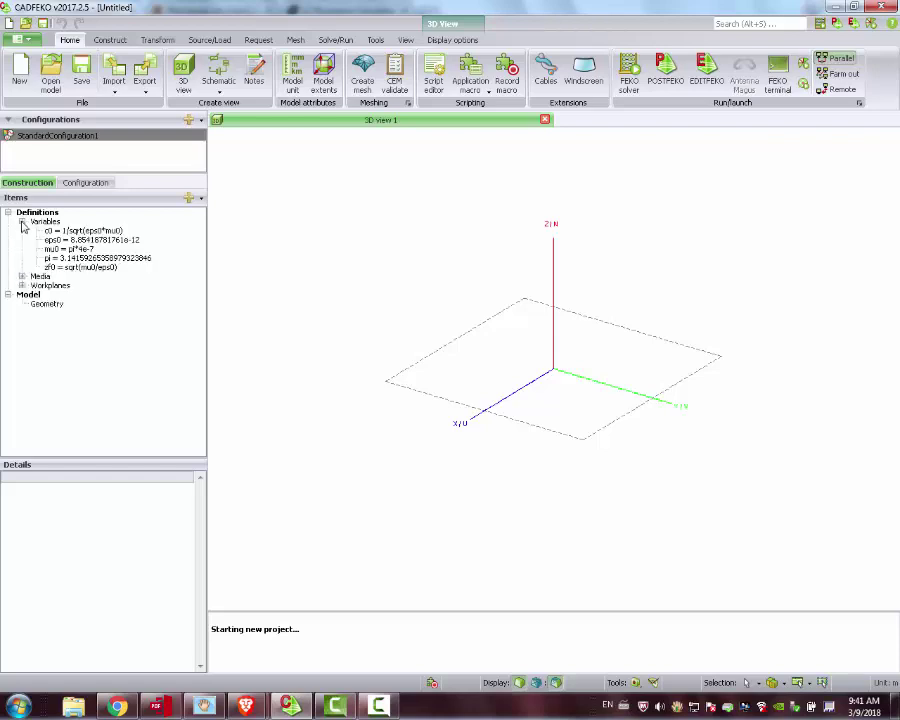
pyautogui.click(46, 225)
pyautogui.rightClick(46, 225)
pyautogui.click(100, 231)
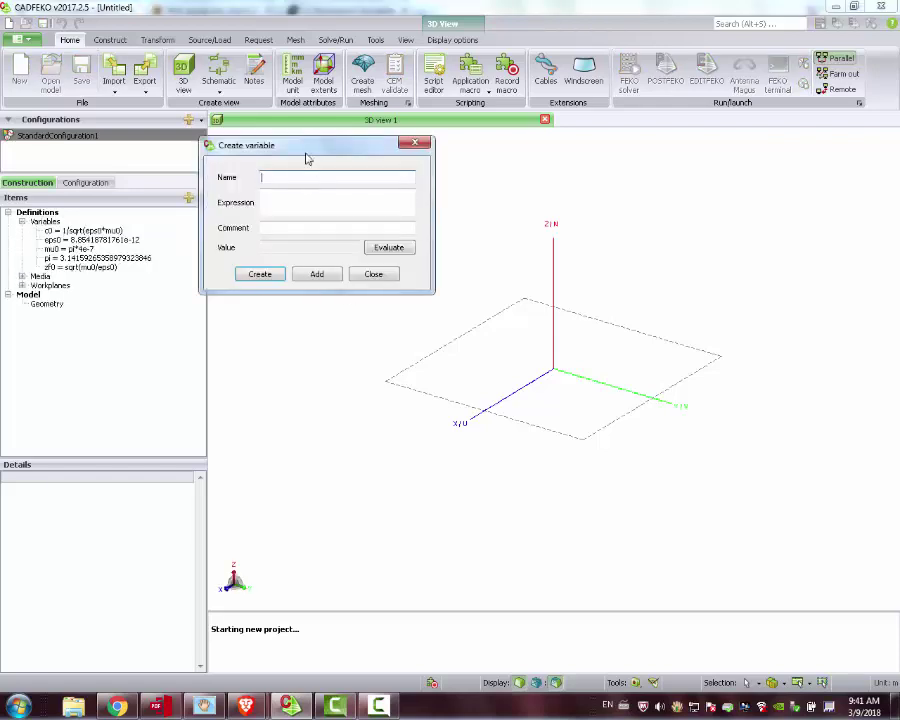
pyautogui.moveTo(307, 152); pyautogui.dragTo(422, 244)
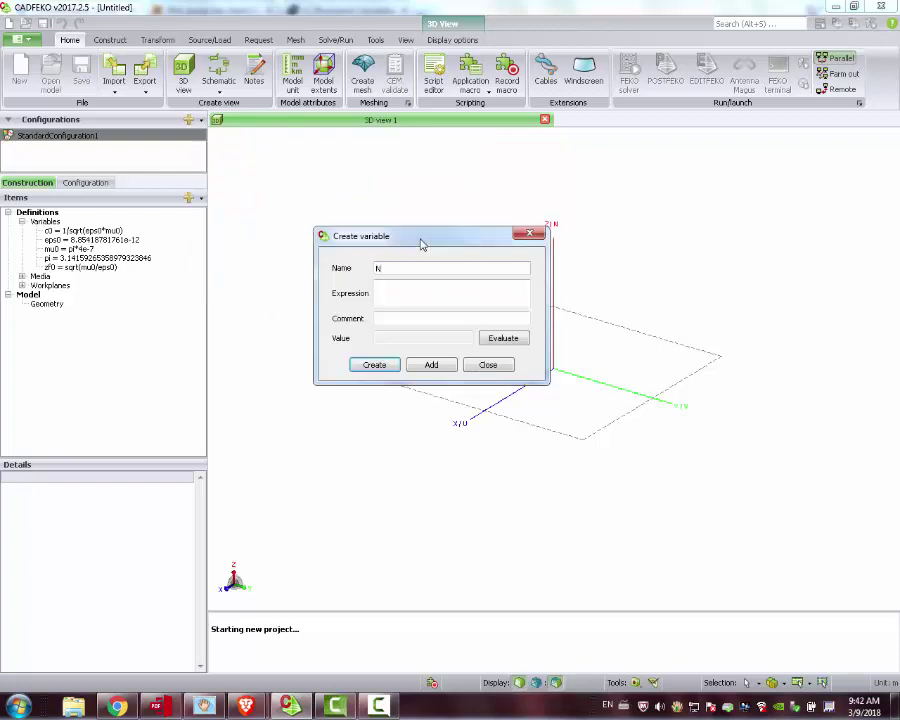
# Step: Add variables N = 5 and wire_radius = 0.051/2
pyautogui.press('Tab')
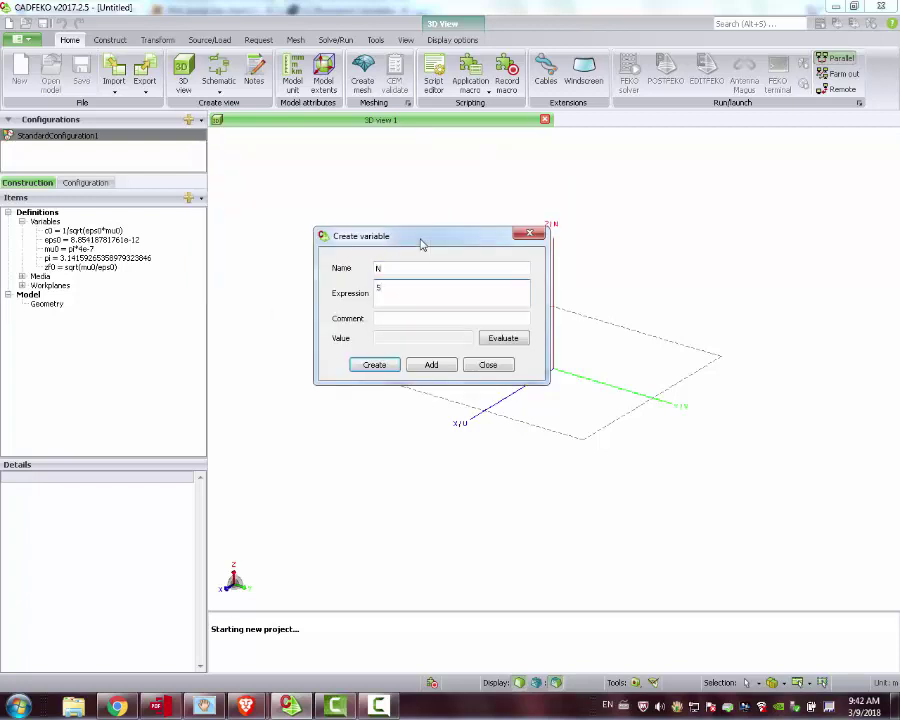
pyautogui.click(431, 364)
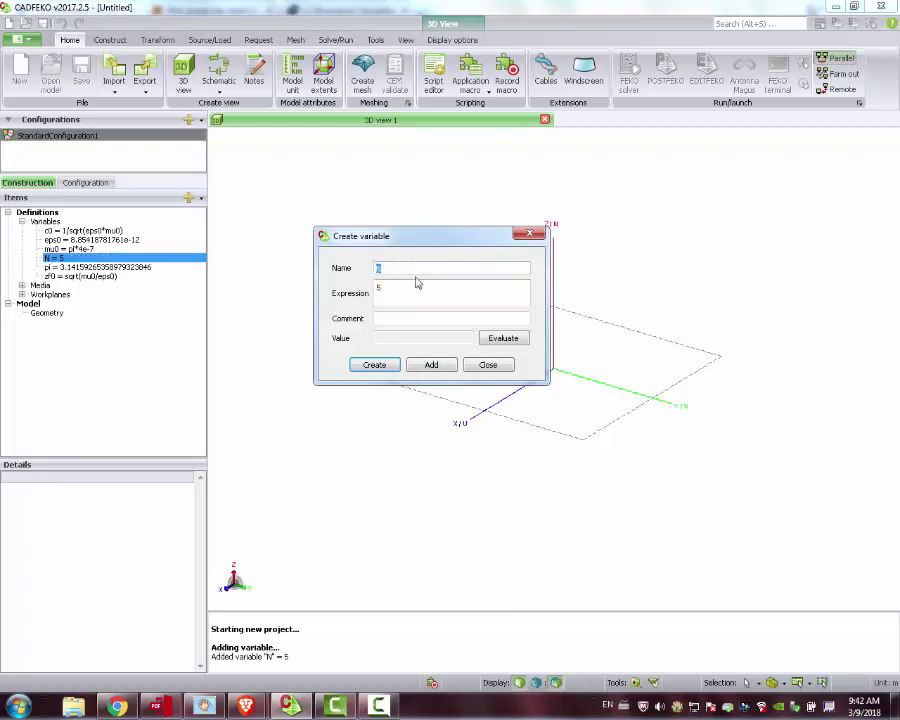
pyautogui.write('wr')
pyautogui.press('Tab')
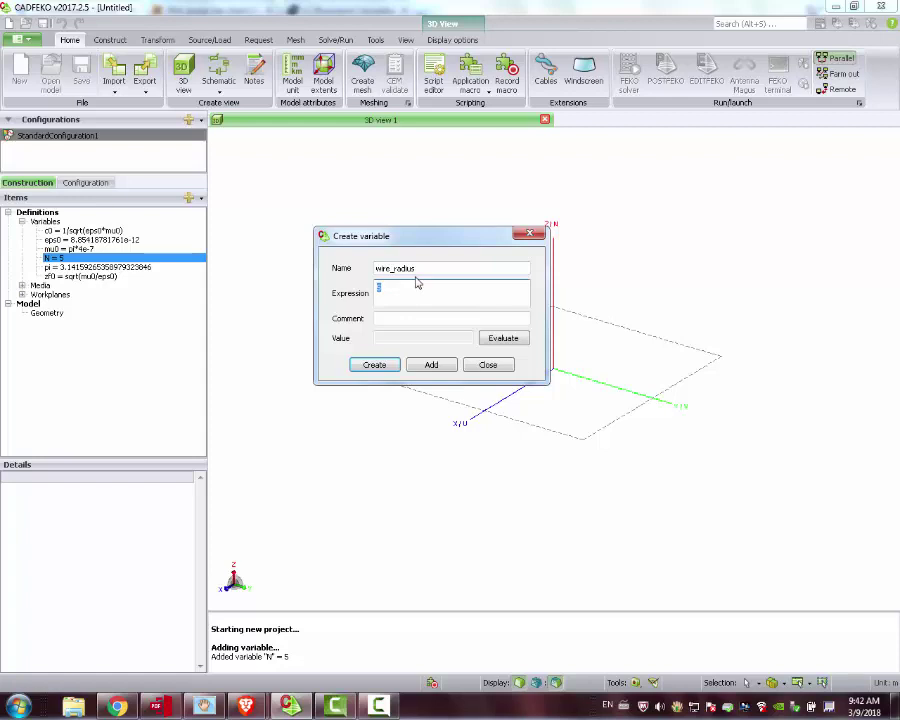
pyautogui.write('0.051/2')
pyautogui.click(432, 364)
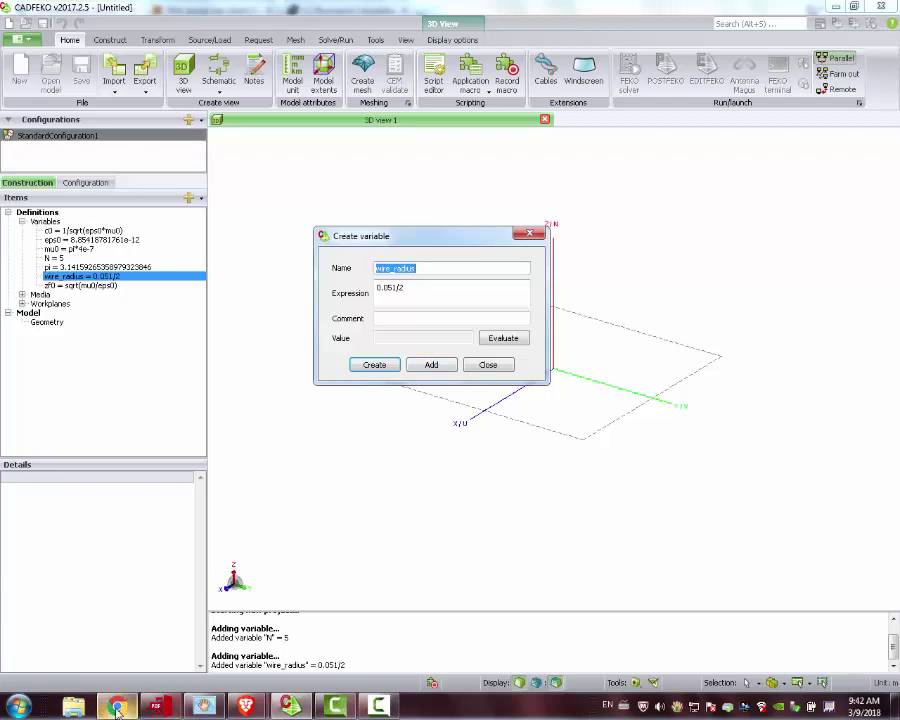
# Step: Recheck the wire gauge chart, then add the variable diameter = 6
pyautogui.hotkey('alt', 'Tab')
pyautogui.click(160, 10)
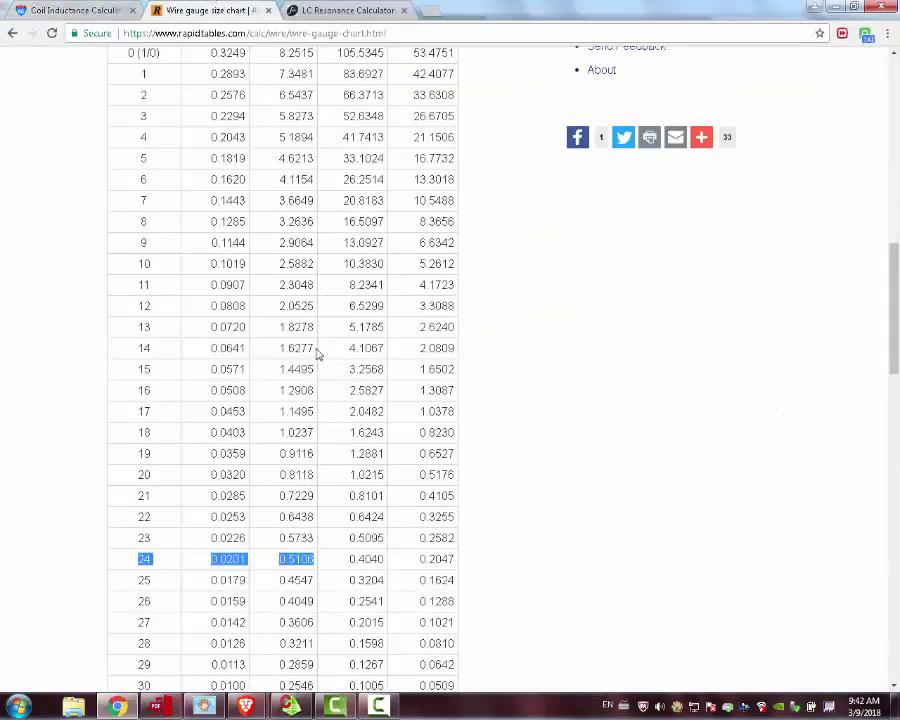
pyautogui.click(298, 707)
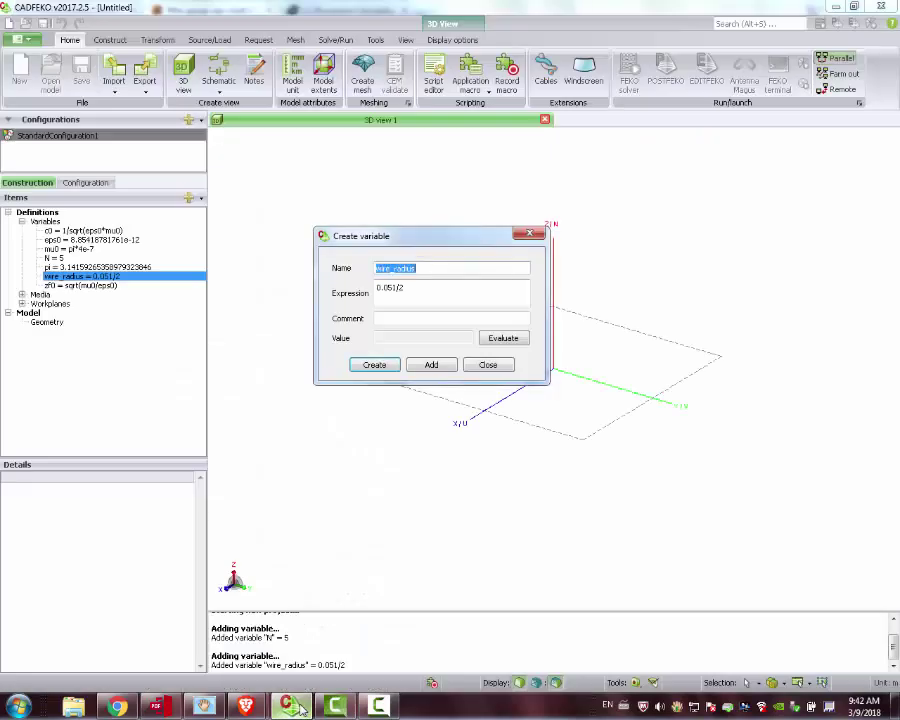
pyautogui.doubleClick(440, 267)
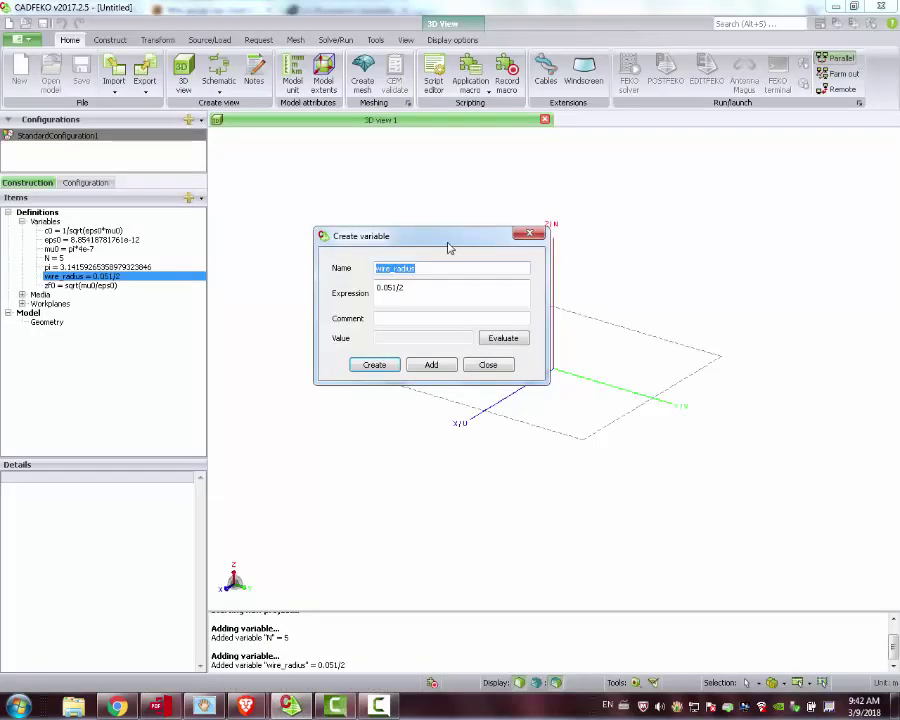
pyautogui.write('diameter')
pyautogui.press('Tab')
pyautogui.write('6')
pyautogui.click(431, 365)
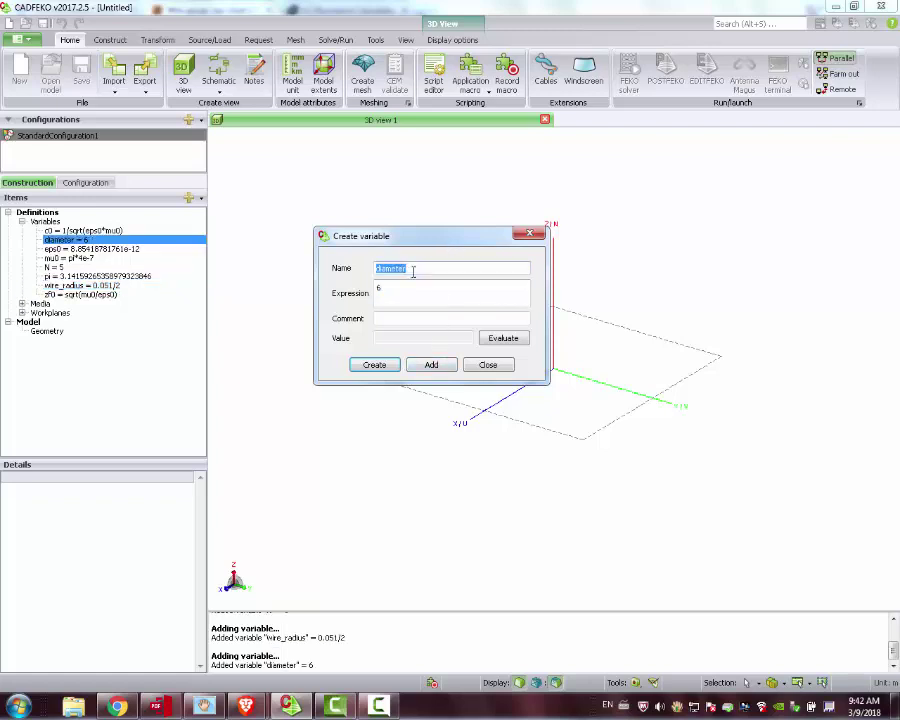
# Step: Add length = 1, fmin = 10e6 and fmax = 15e6, then close the form
pyautogui.write('length')
pyautogui.press('Tab')
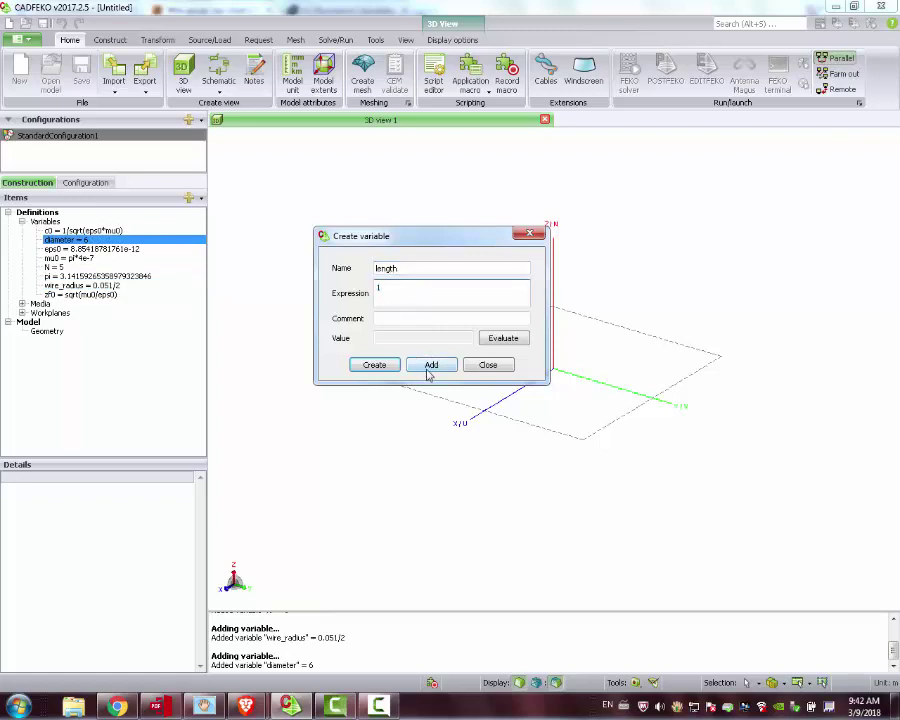
pyautogui.click(431, 365)
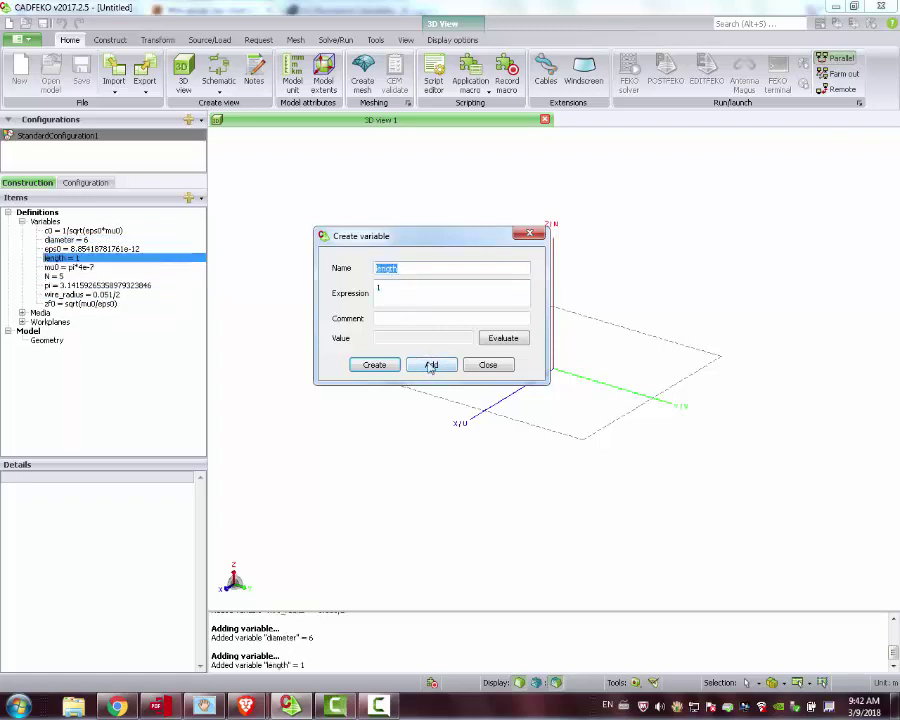
pyautogui.write('fmin')
pyautogui.press('Tab')
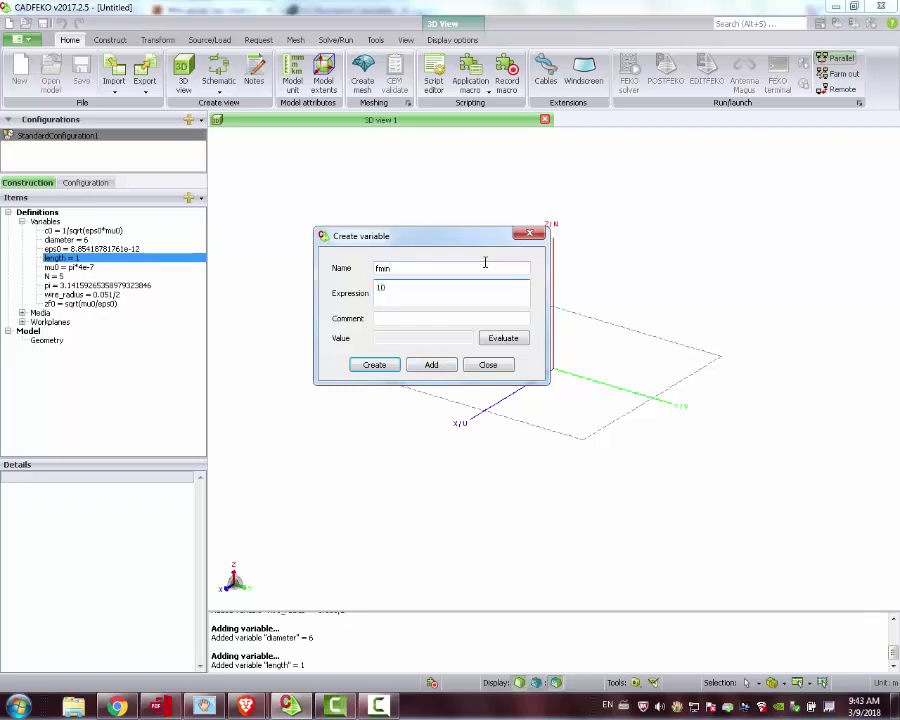
pyautogui.click(436, 366)
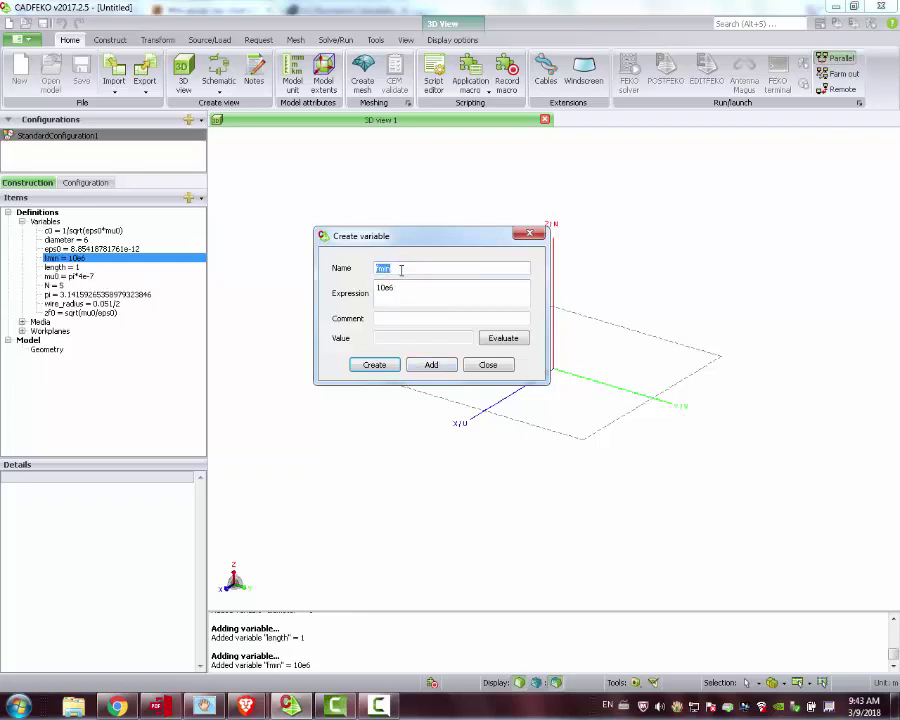
pyautogui.click(401, 269)
pyautogui.click(415, 288)
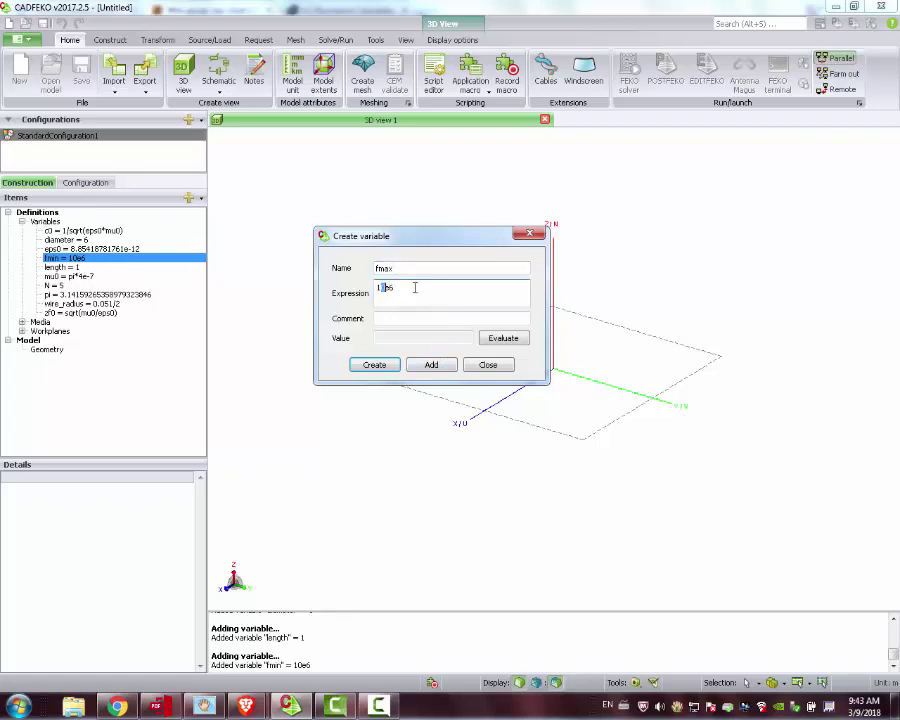
pyautogui.click(434, 366)
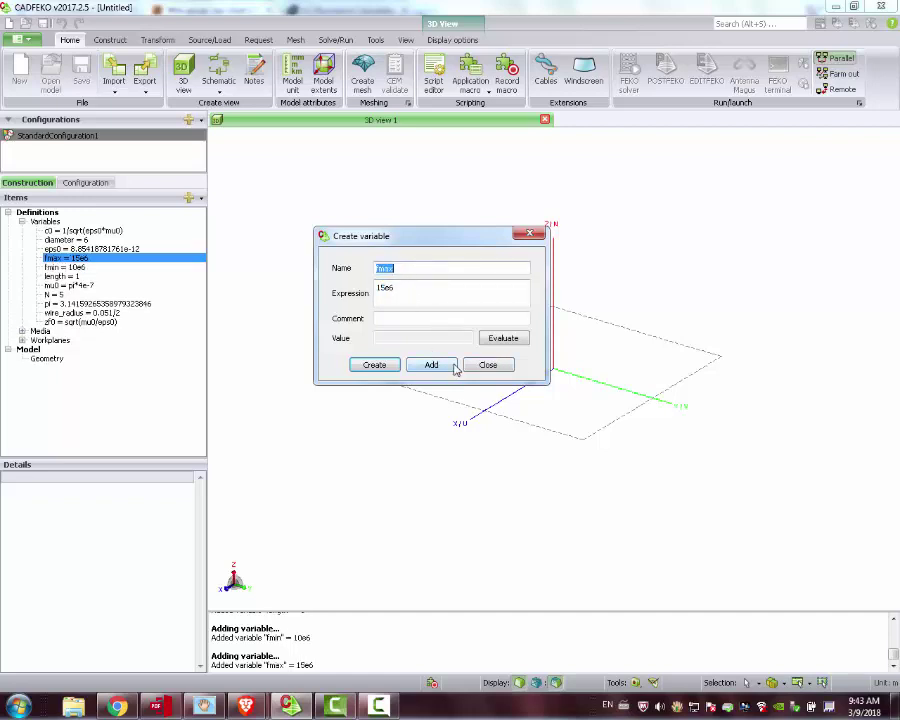
pyautogui.click(478, 366)
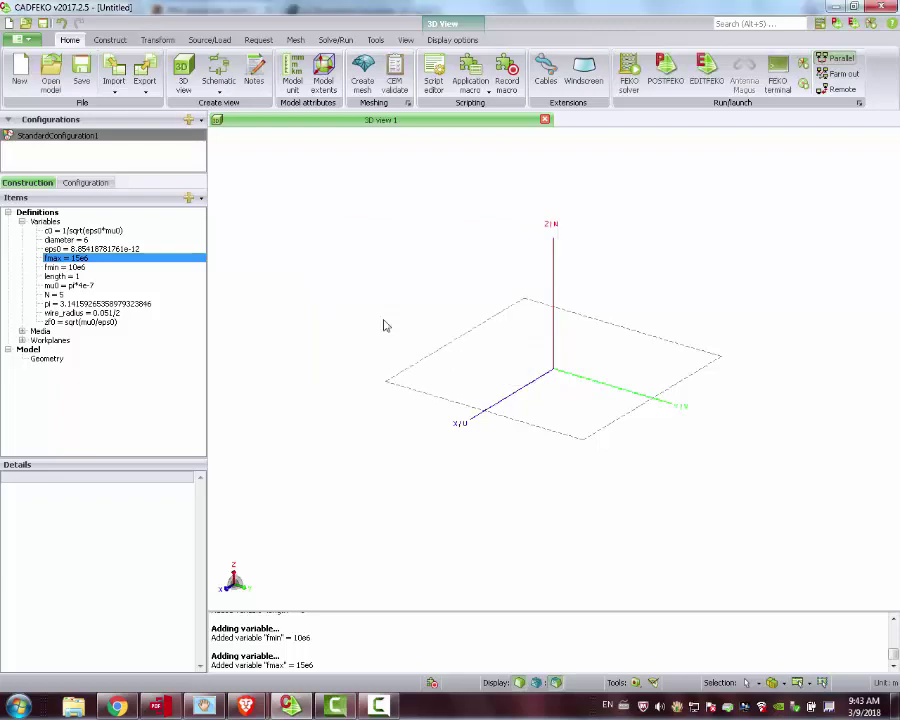
# Step: After checking the coil calculator page, change the model unit to Centimetres (cm)
pyautogui.click(117, 707)
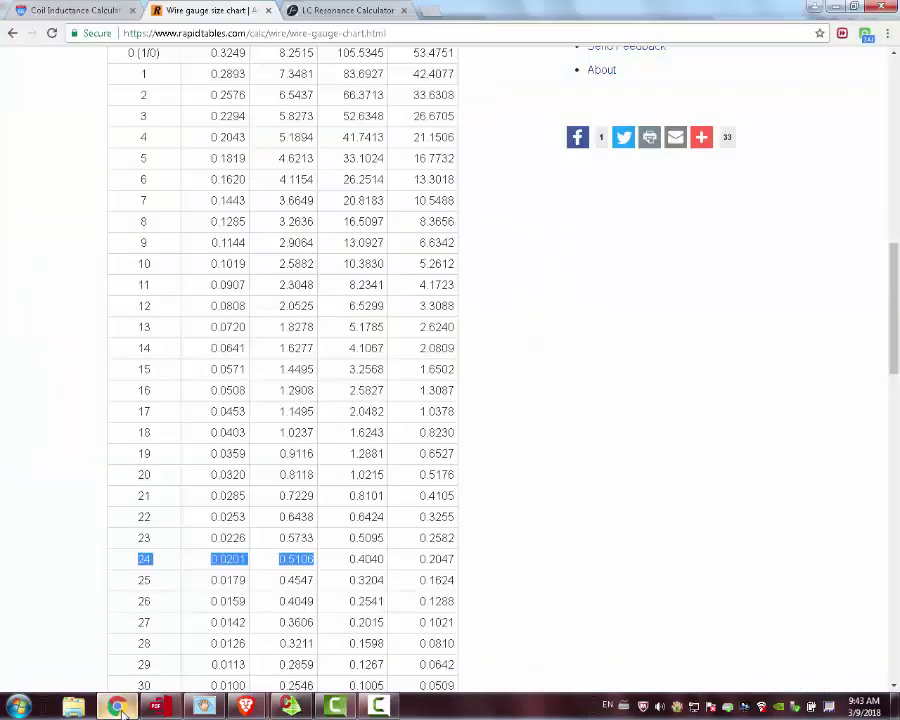
pyautogui.click(72, 9)
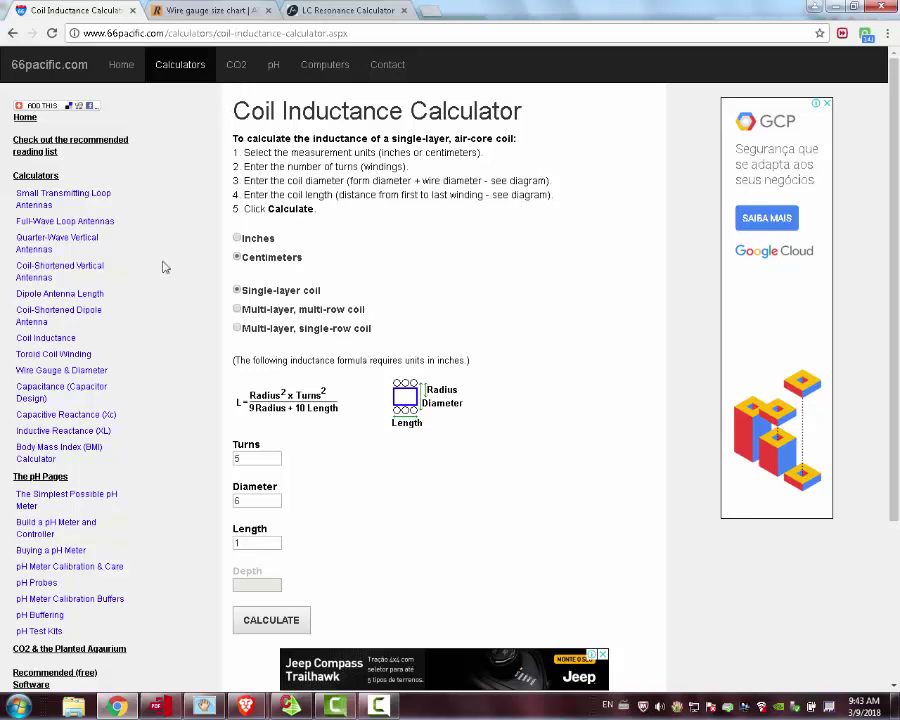
pyautogui.click(290, 706)
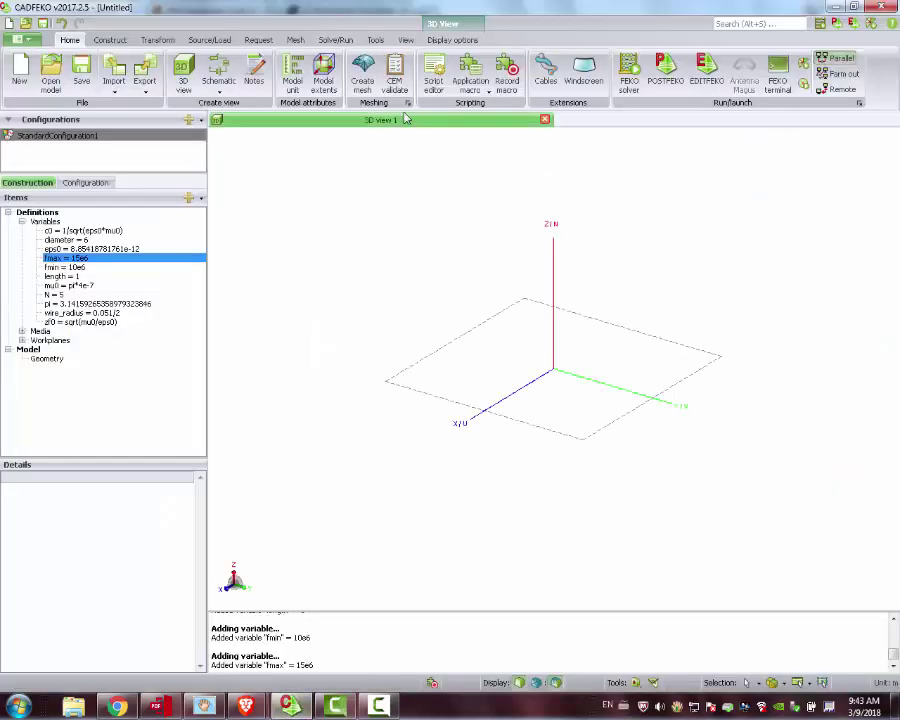
pyautogui.click(292, 78)
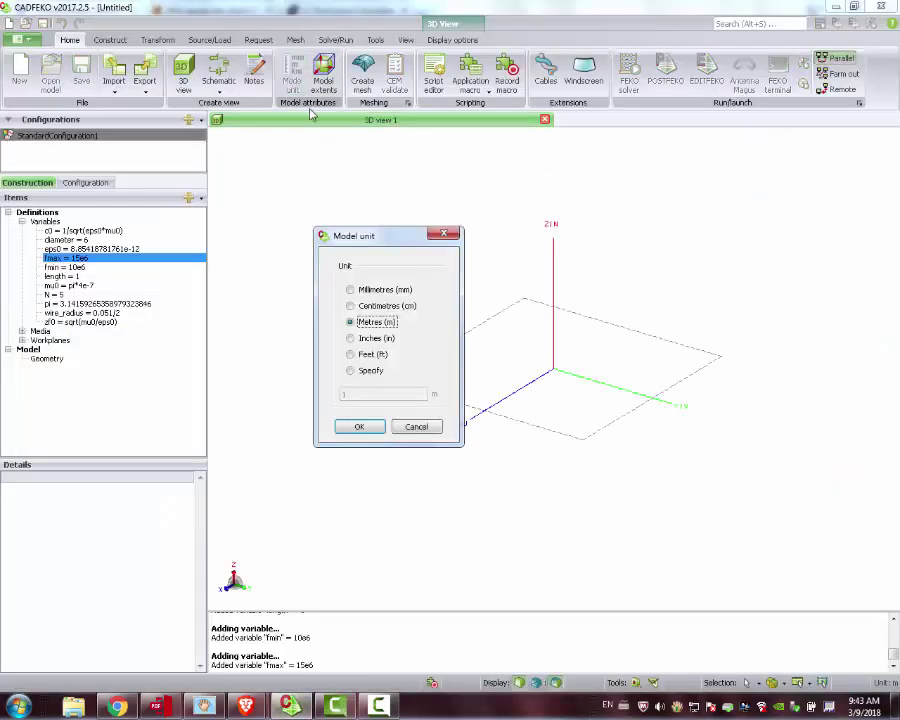
pyautogui.click(370, 306)
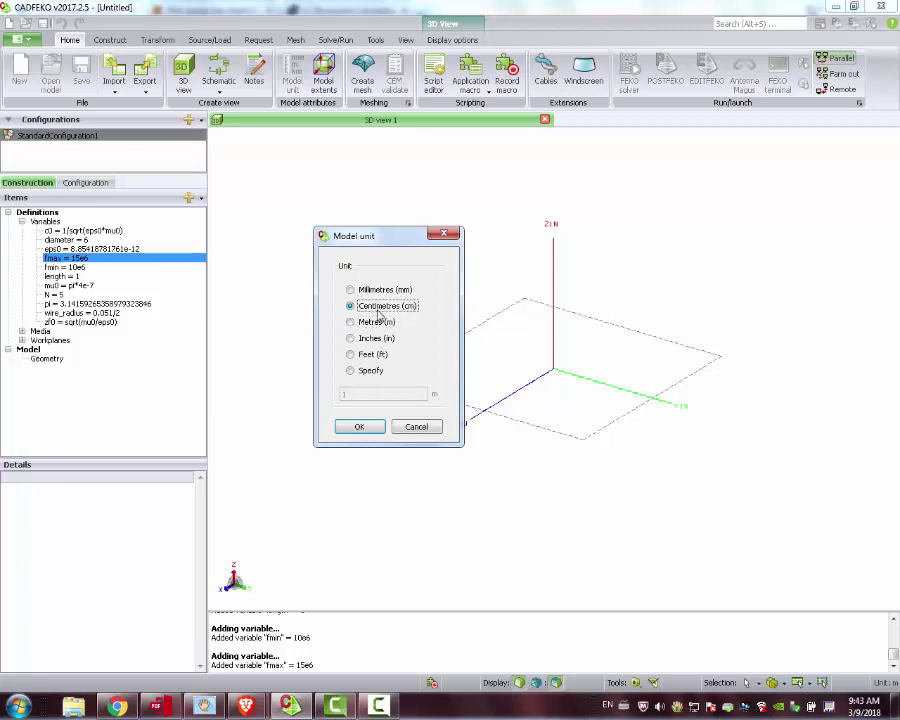
pyautogui.click(367, 430)
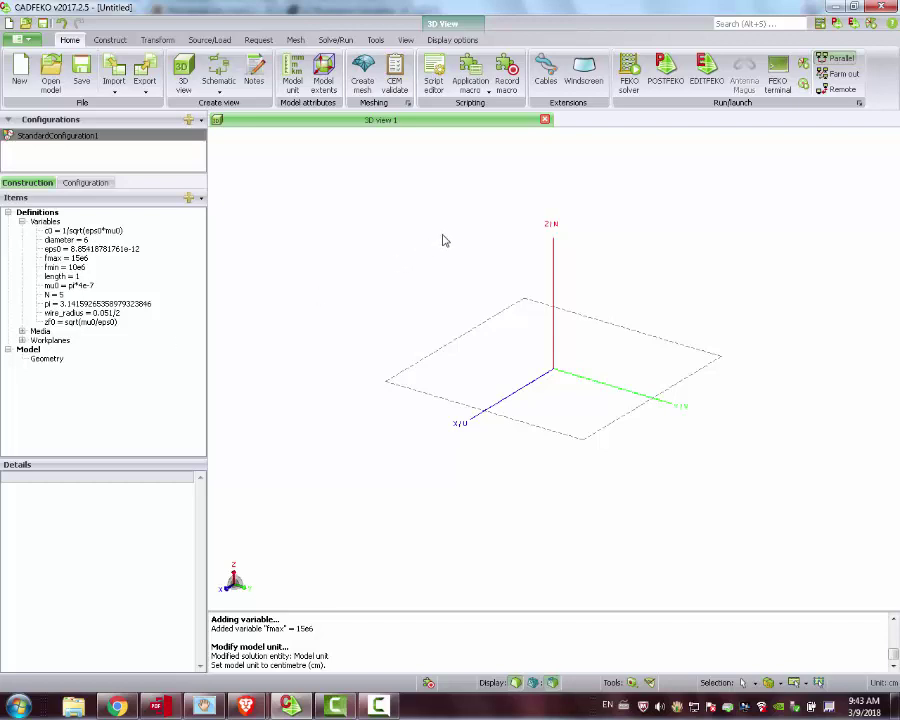
pyautogui.moveTo(444, 237); pyautogui.dragTo(498, 380)
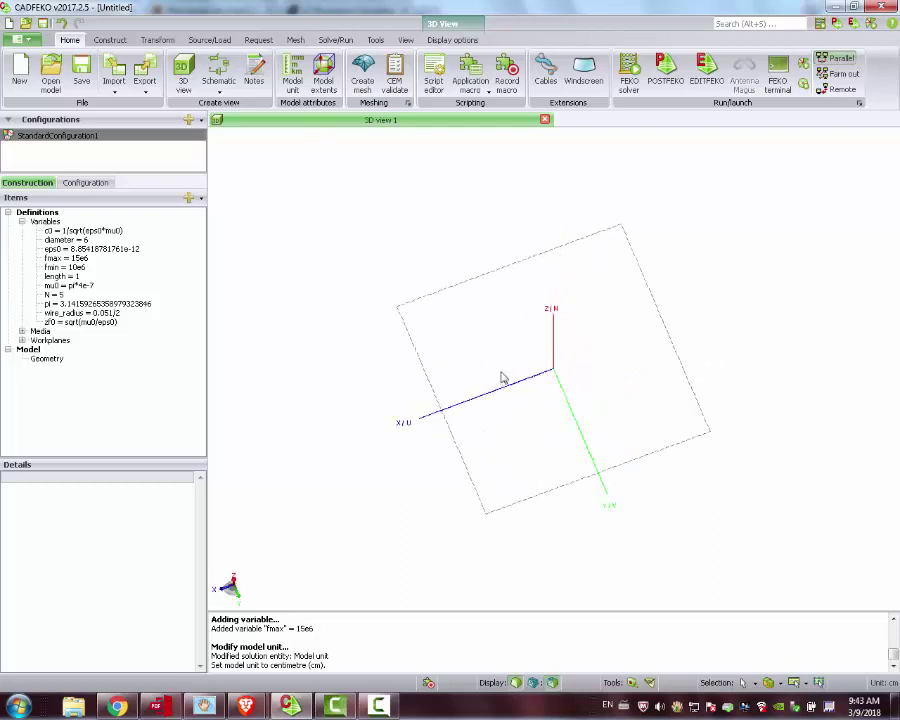
pyautogui.click(108, 41)
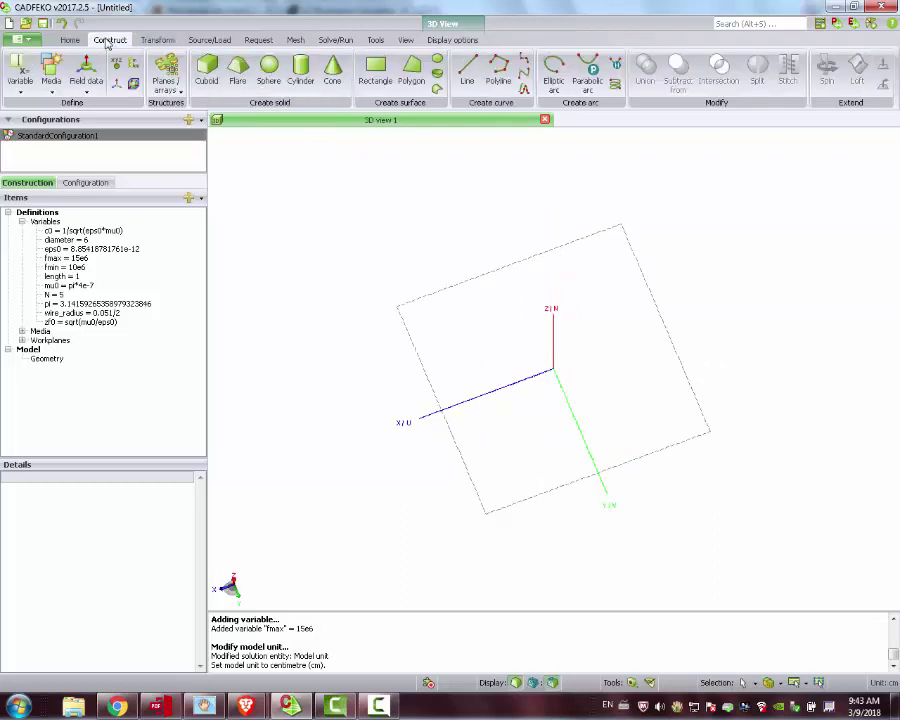
# Step: Start a helix and set its base and end radius to diameter/2
pyautogui.click(618, 87)
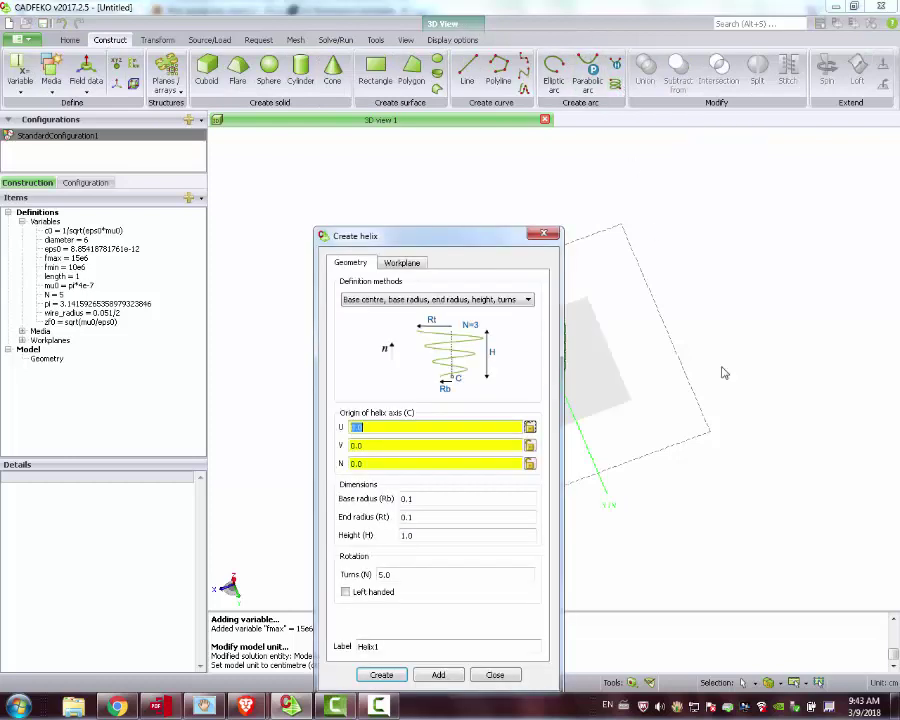
pyautogui.moveTo(475, 238); pyautogui.dragTo(379, 97)
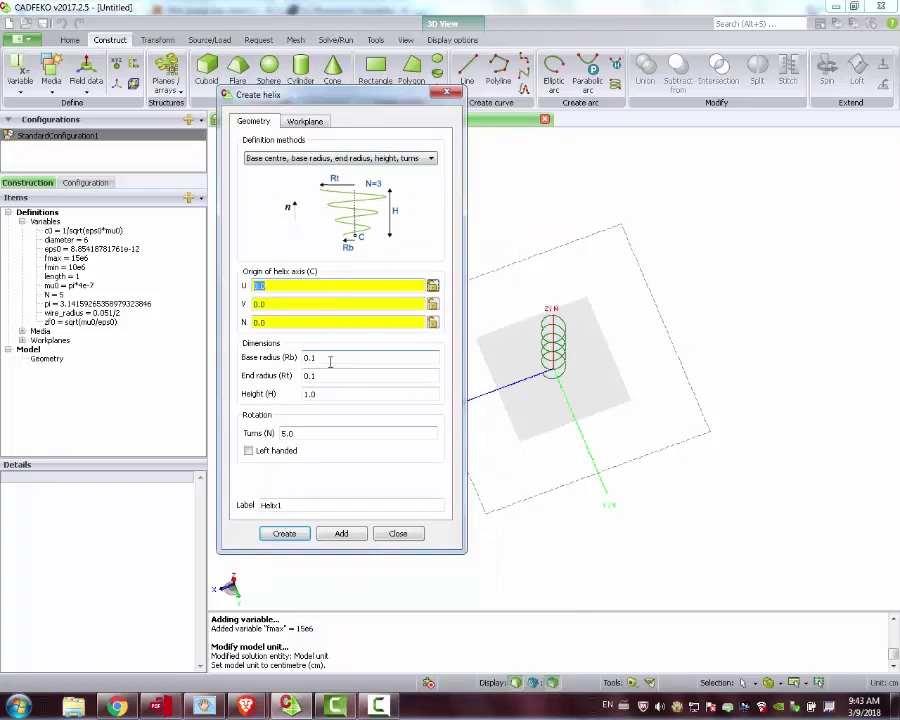
pyautogui.click(395, 356)
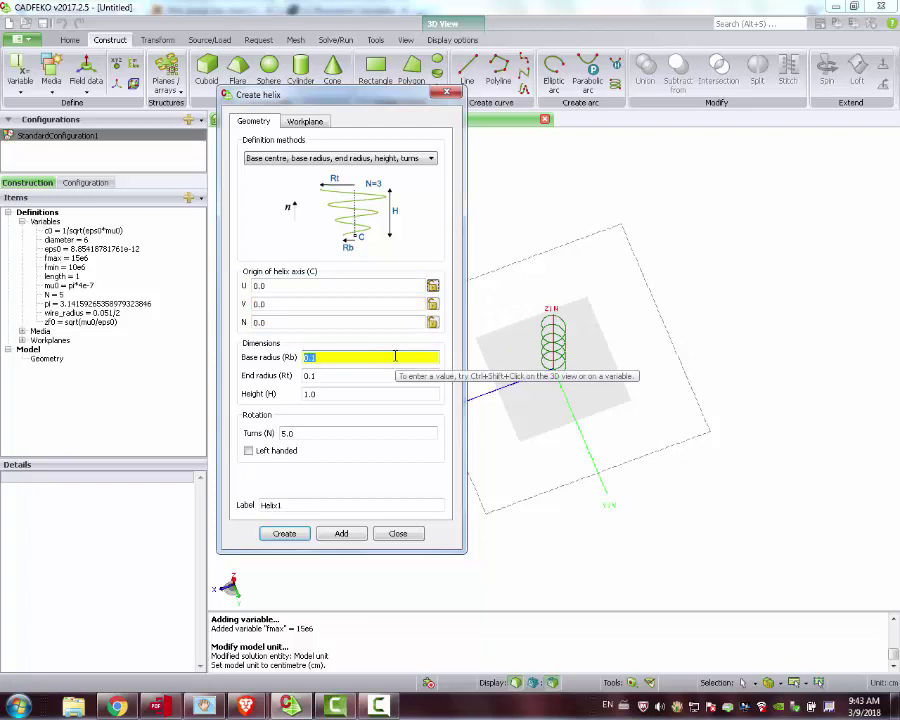
pyautogui.write('diameter/2')
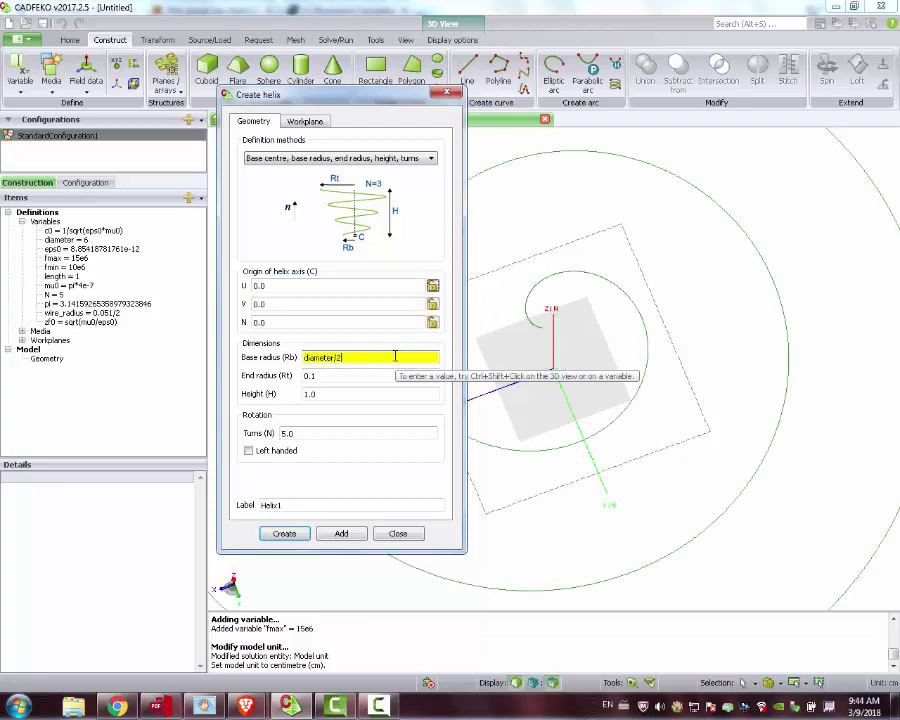
pyautogui.press('Tab')
pyautogui.write('diameter/2')
pyautogui.moveTo(725, 446); pyautogui.dragTo(331, 221)
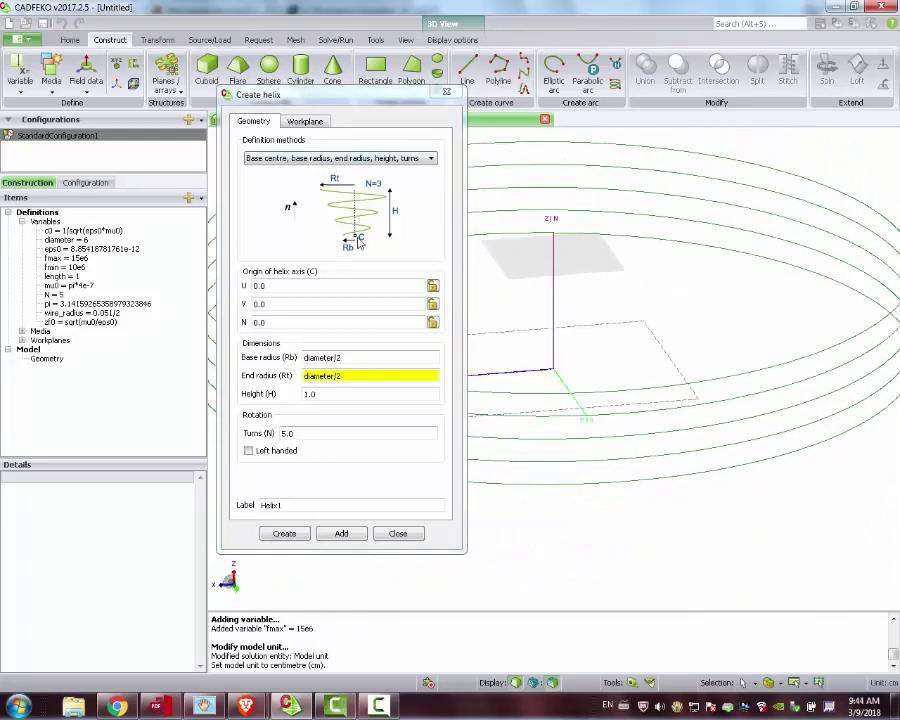
# Step: Set the helix height to length and turns to N, then create Helix1
pyautogui.doubleClick(301, 393)
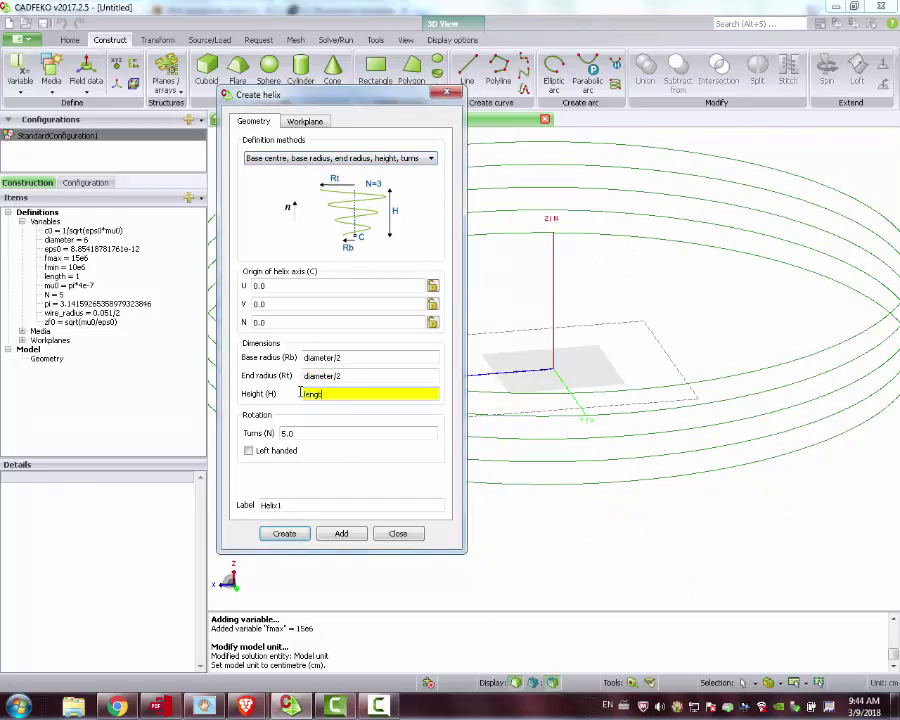
pyautogui.click(117, 707)
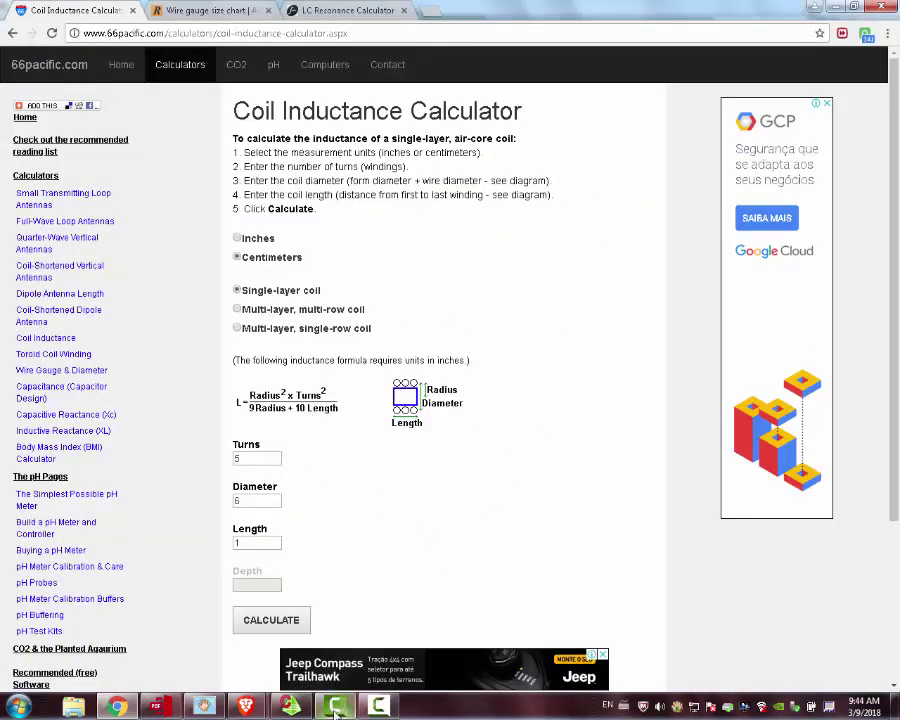
pyautogui.click(291, 706)
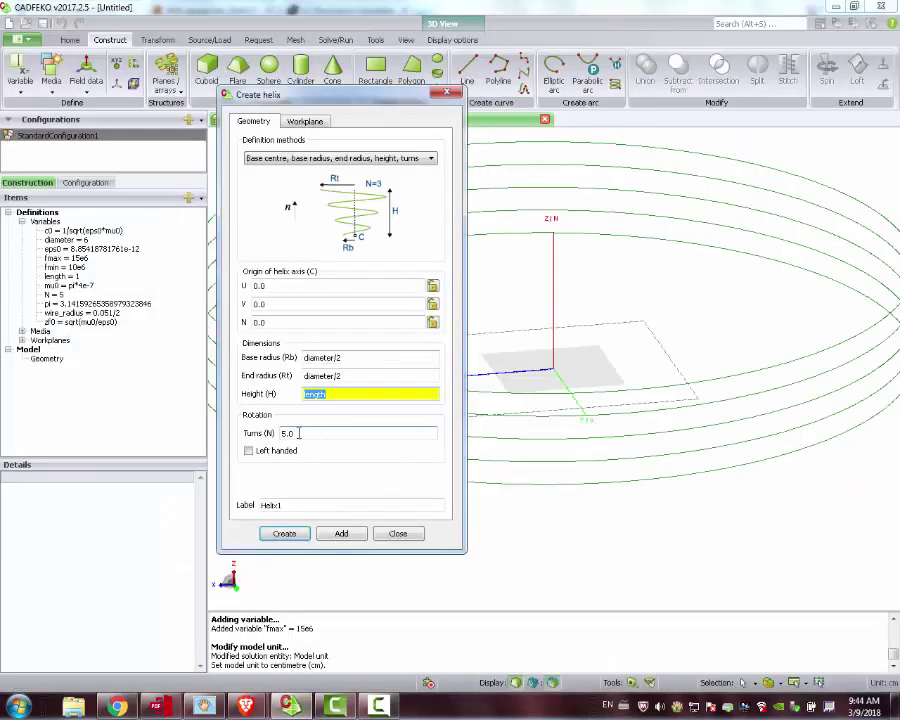
pyautogui.press('Tab')
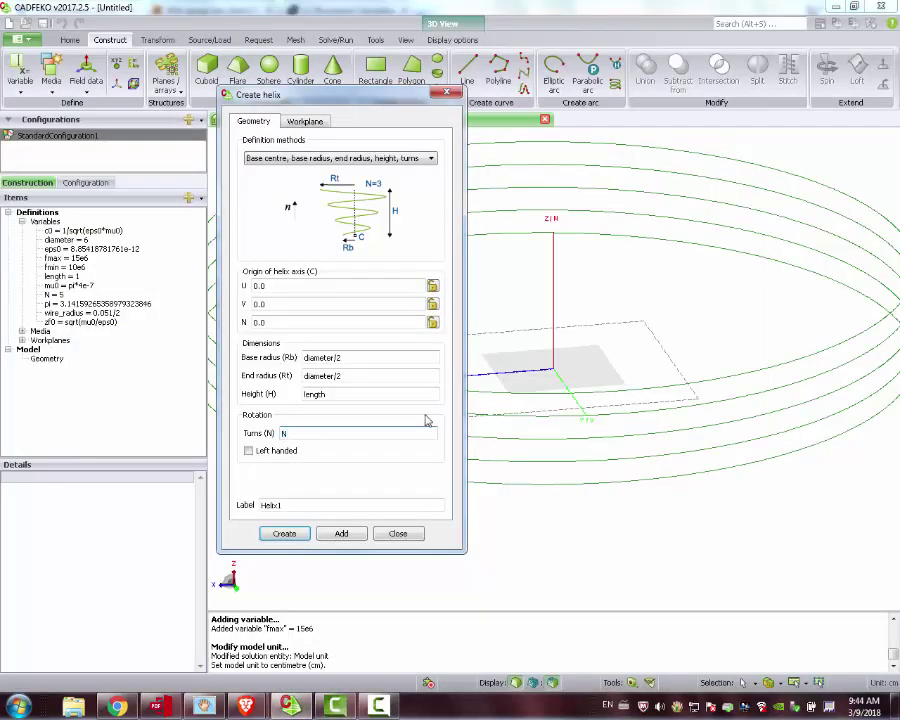
pyautogui.click(276, 533)
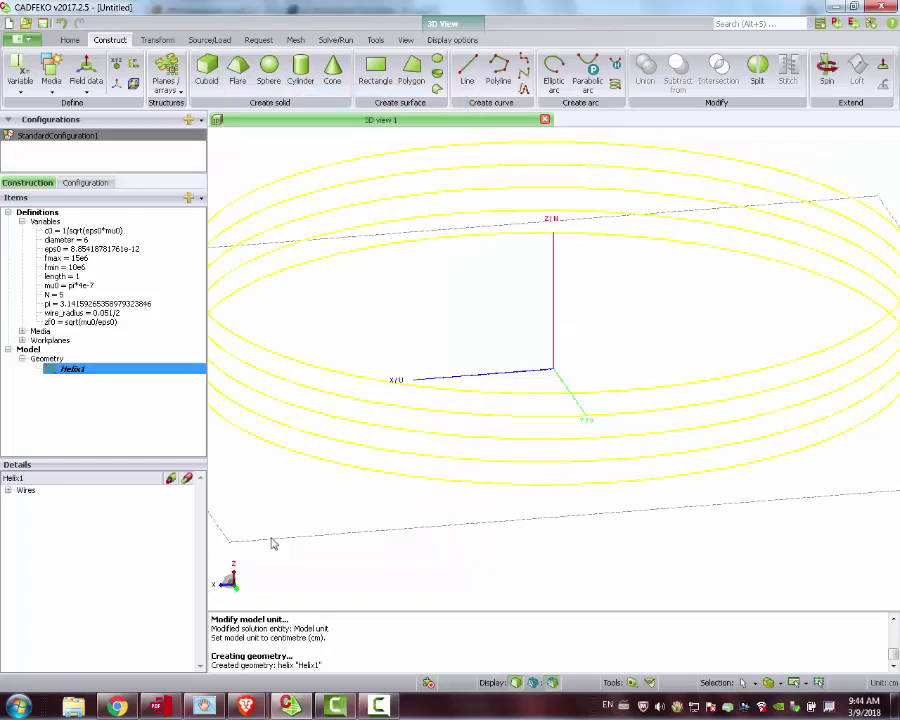
# Step: Give Helix1's Wire1 a local wire radius of wire_radius in its properties
pyautogui.moveTo(550, 388); pyautogui.dragTo(460, 345)
pyautogui.scroll(-5, 532, 398)
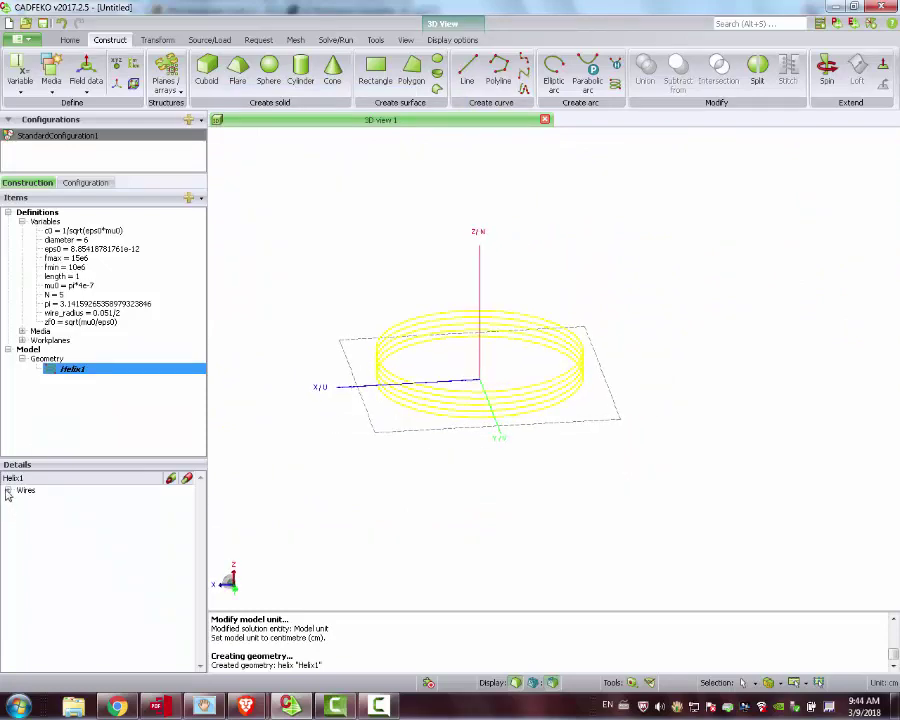
pyautogui.click(8, 491)
pyautogui.click(38, 503)
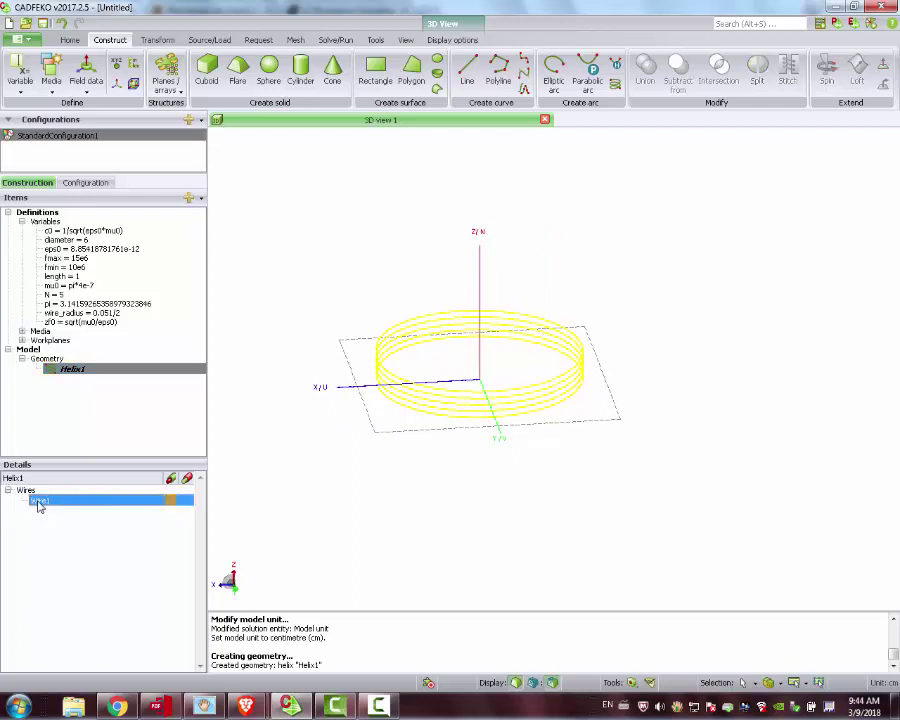
pyautogui.rightClick(39, 502)
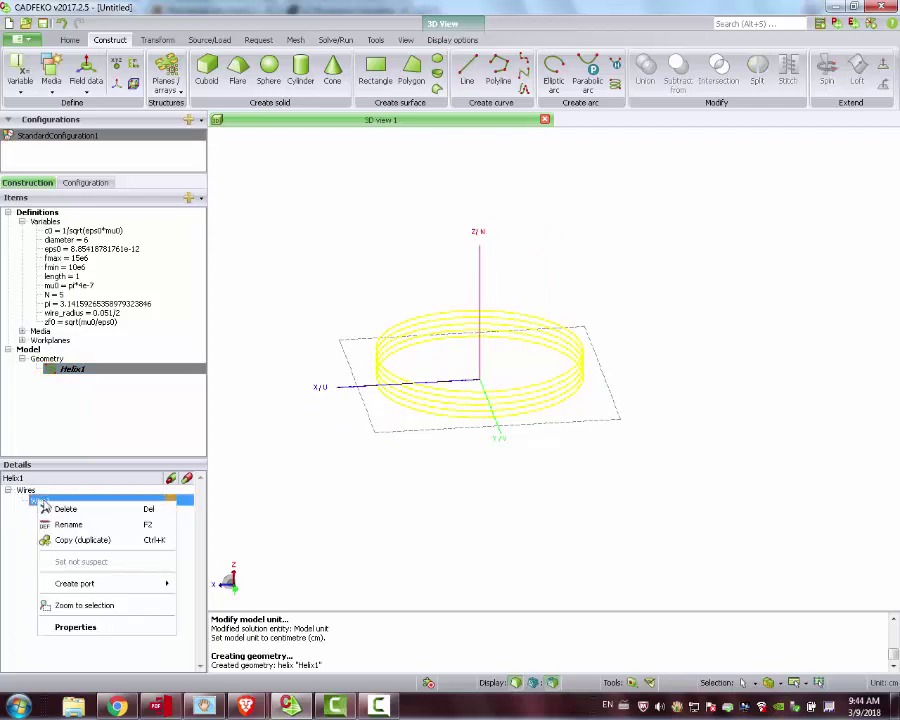
pyautogui.click(70, 627)
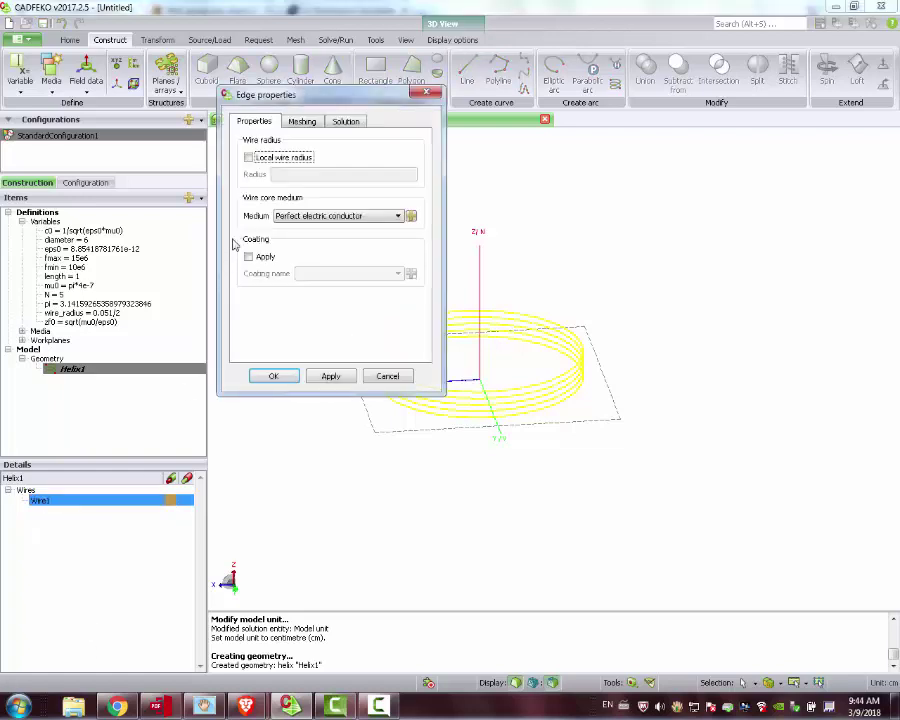
pyautogui.click(268, 160)
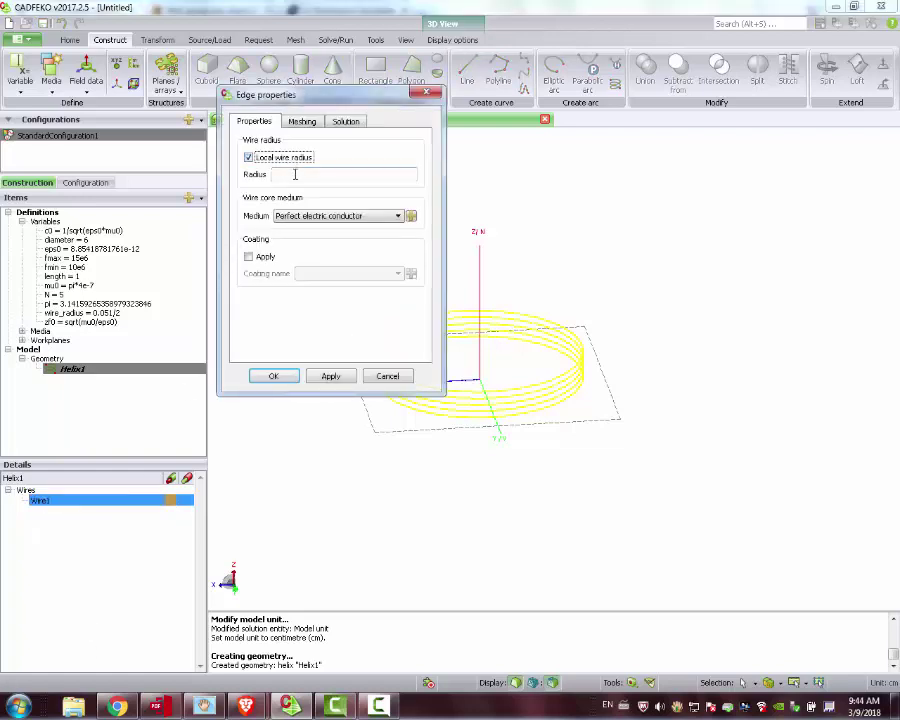
pyautogui.click(294, 174)
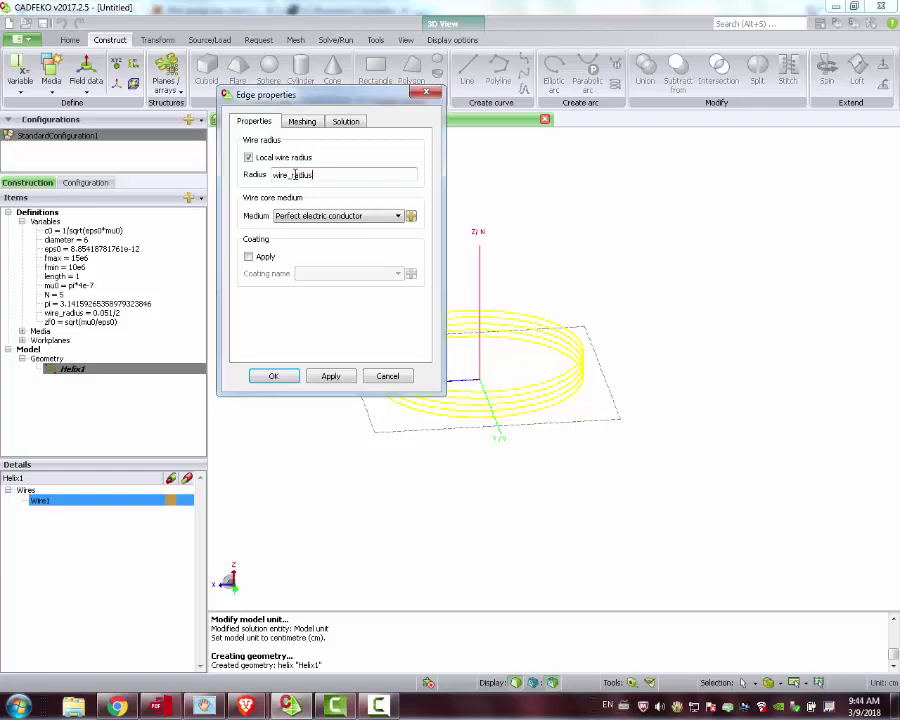
pyautogui.write('wire_radius')
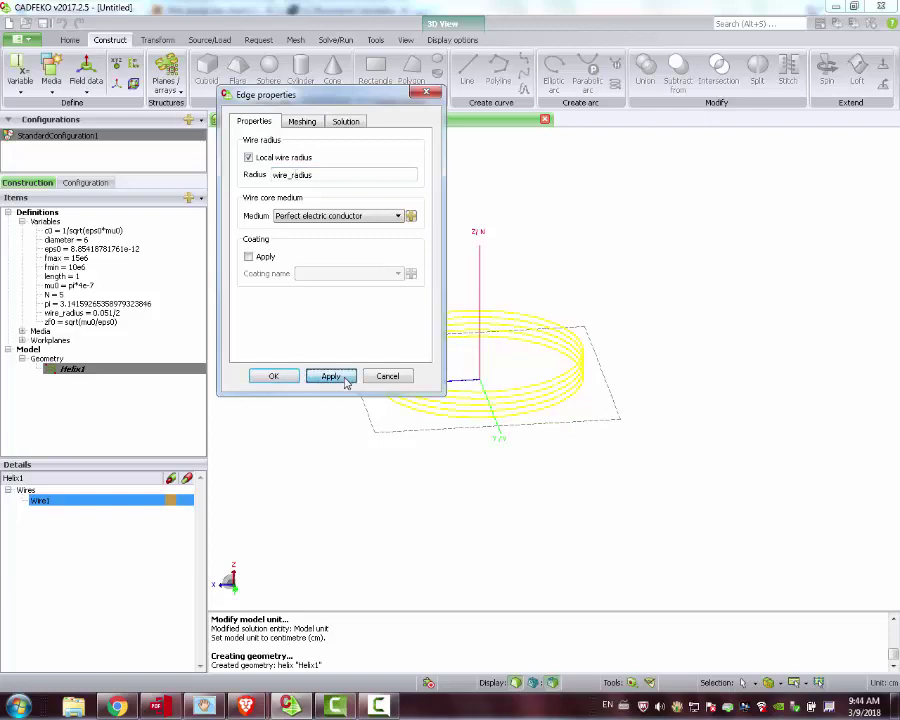
pyautogui.click(340, 378)
pyautogui.click(274, 378)
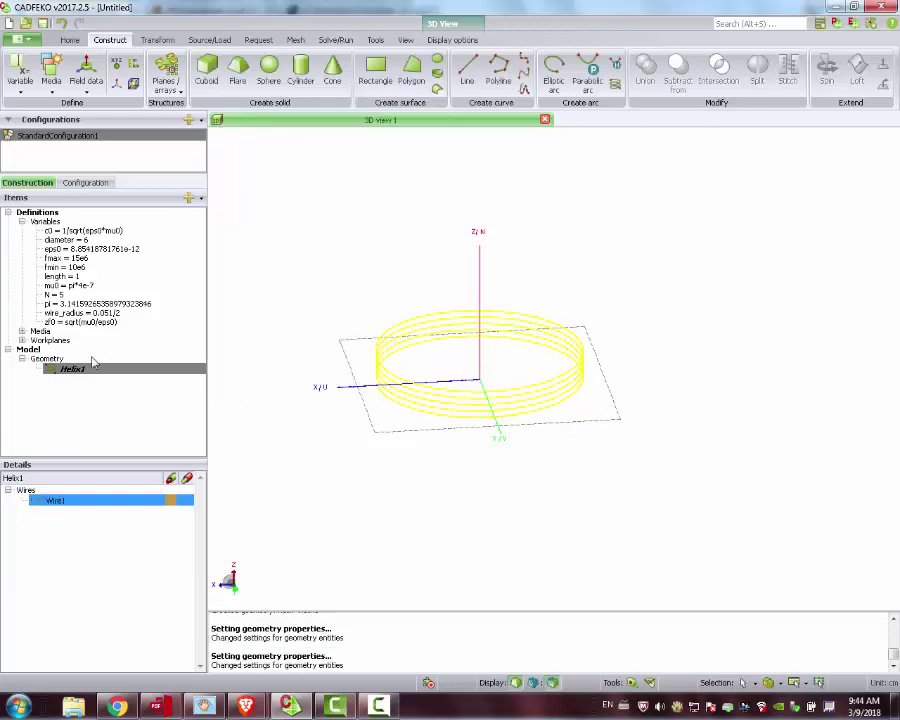
pyautogui.moveTo(481, 386); pyautogui.dragTo(448, 336, button='middle')
pyautogui.scroll(4, 330, 345)
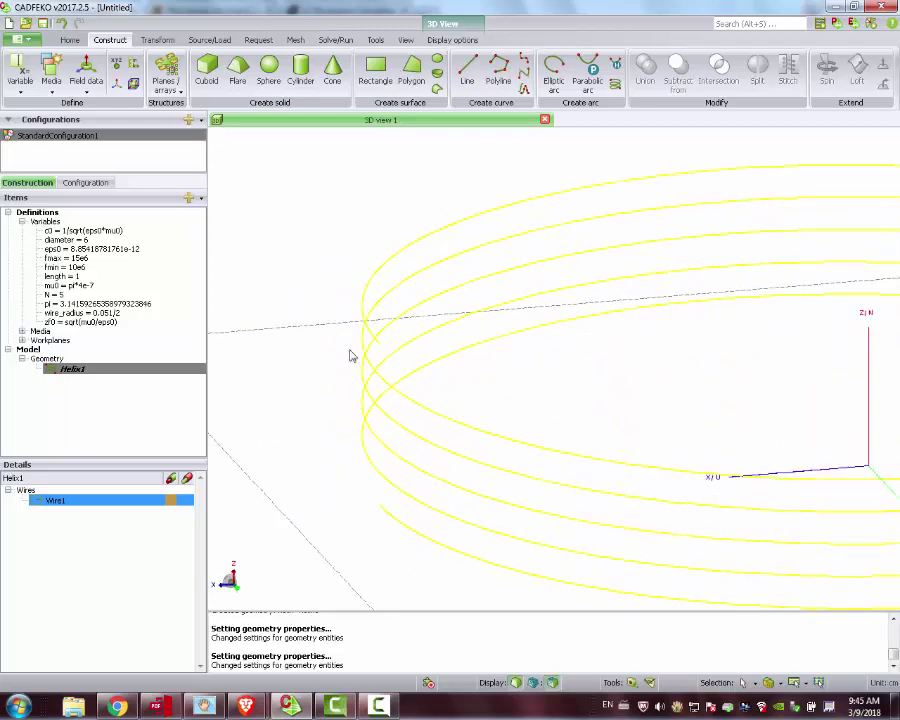
pyautogui.moveTo(500, 378); pyautogui.dragTo(416, 357, button='middle')
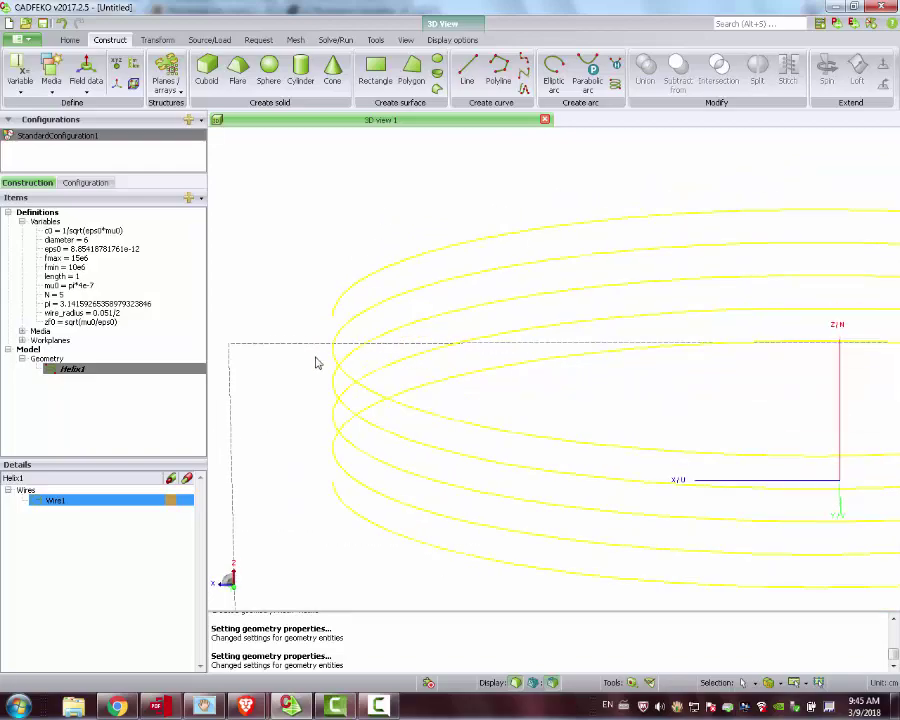
pyautogui.moveTo(350, 352); pyautogui.dragTo(437, 309, button='middle')
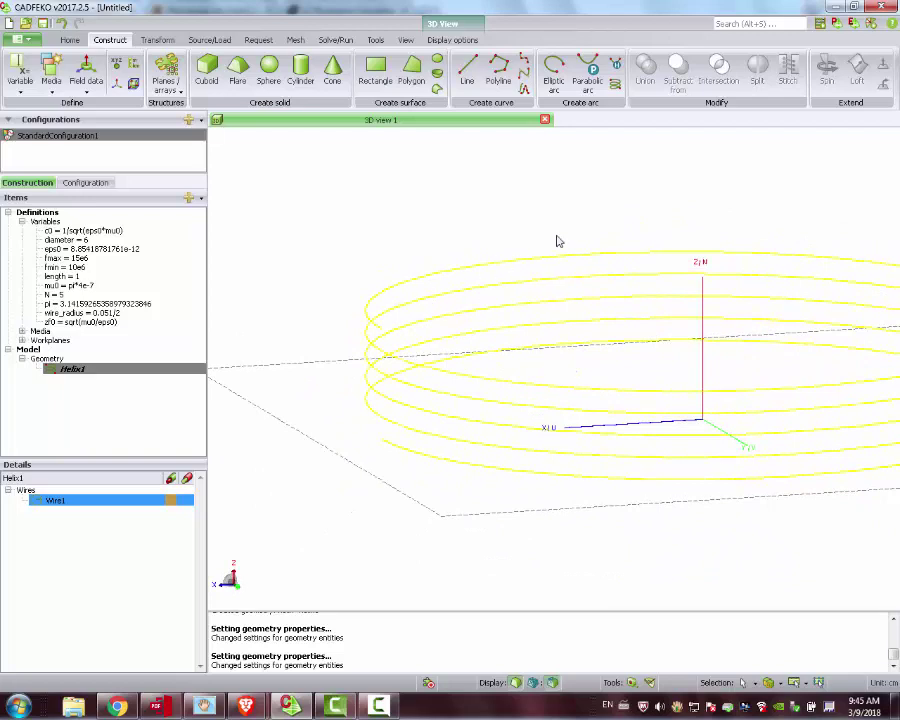
# Step: Start a line snapped to the helix's top end at (3, 0, 1)
pyautogui.click(471, 68)
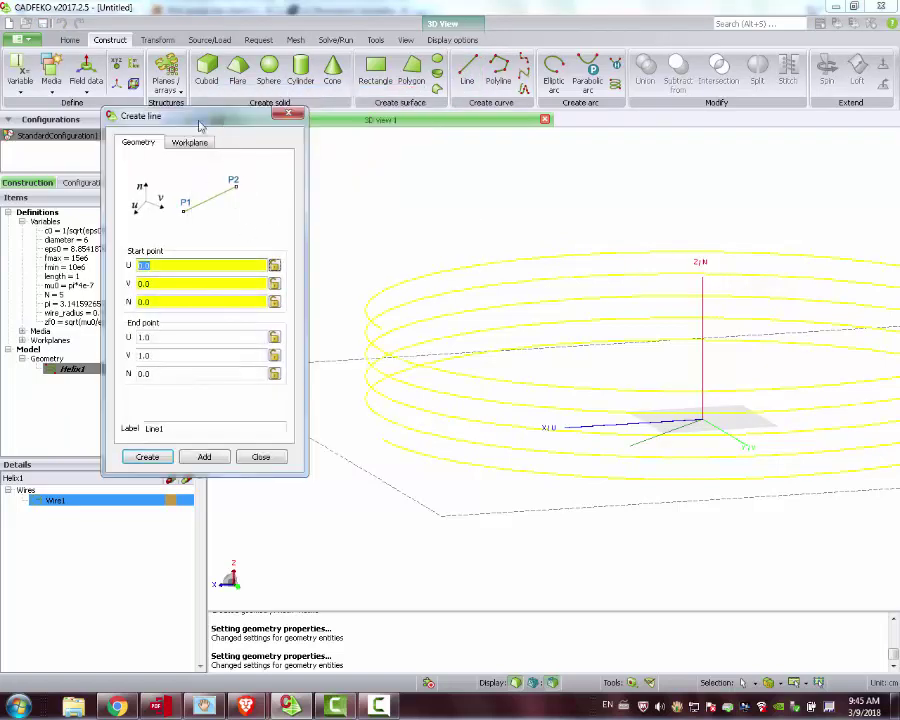
pyautogui.moveTo(185, 127); pyautogui.dragTo(120, 134)
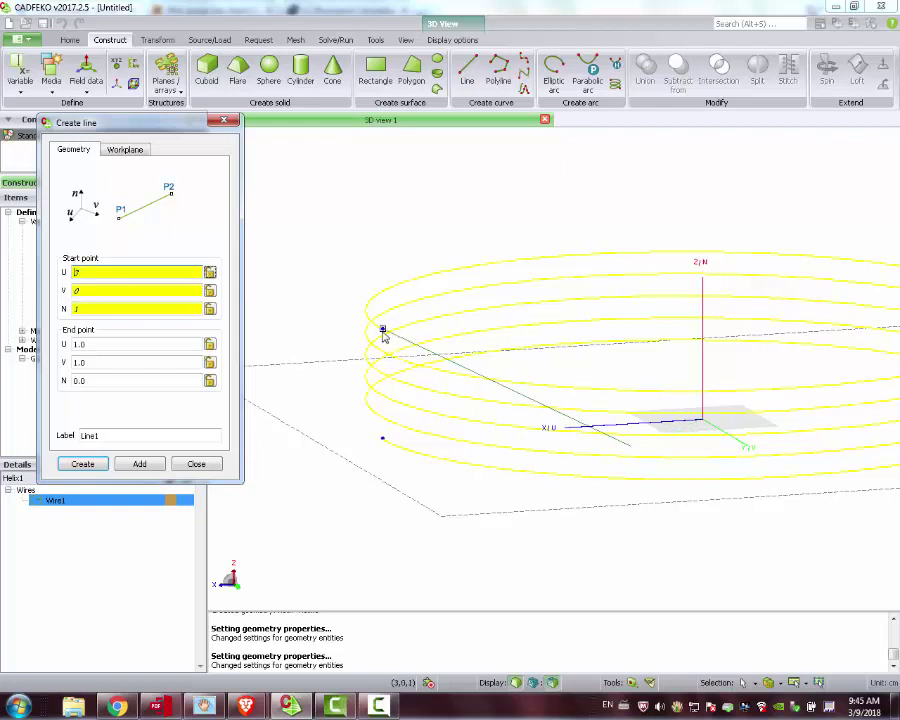
pyautogui.click(383, 333)
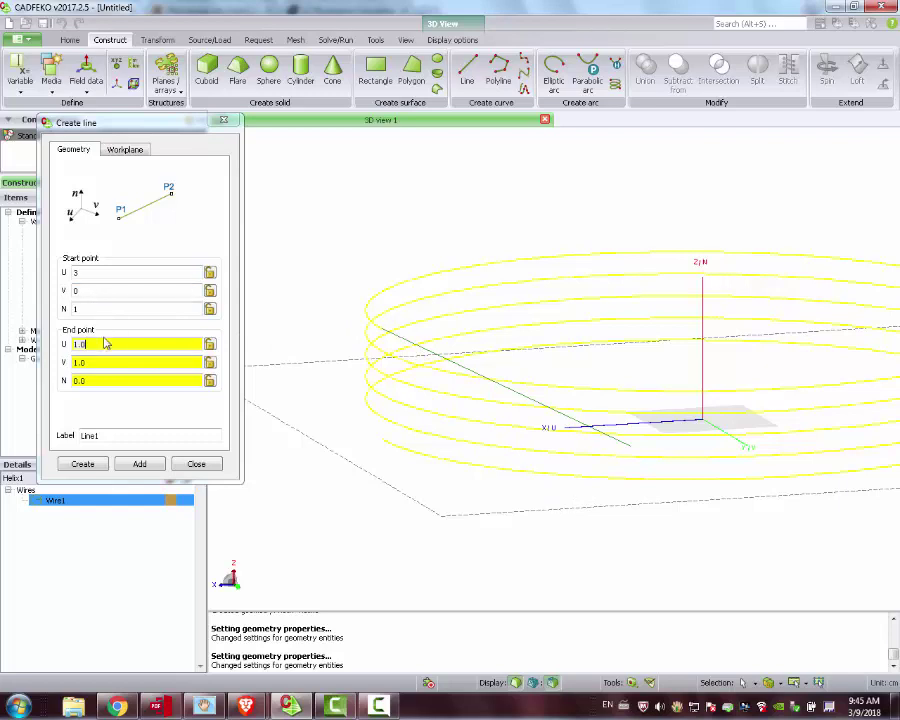
pyautogui.moveTo(86, 343); pyautogui.dragTo(63, 343)
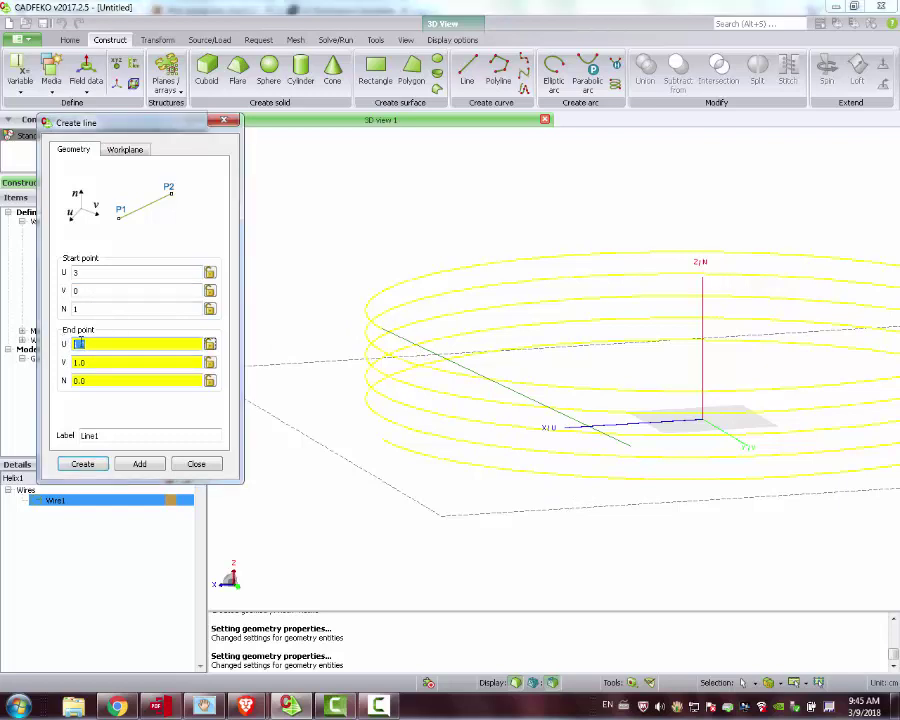
pyautogui.write('3')
pyautogui.moveTo(72, 362); pyautogui.dragTo(130, 380)
pyautogui.write('0')
pyautogui.write('1')
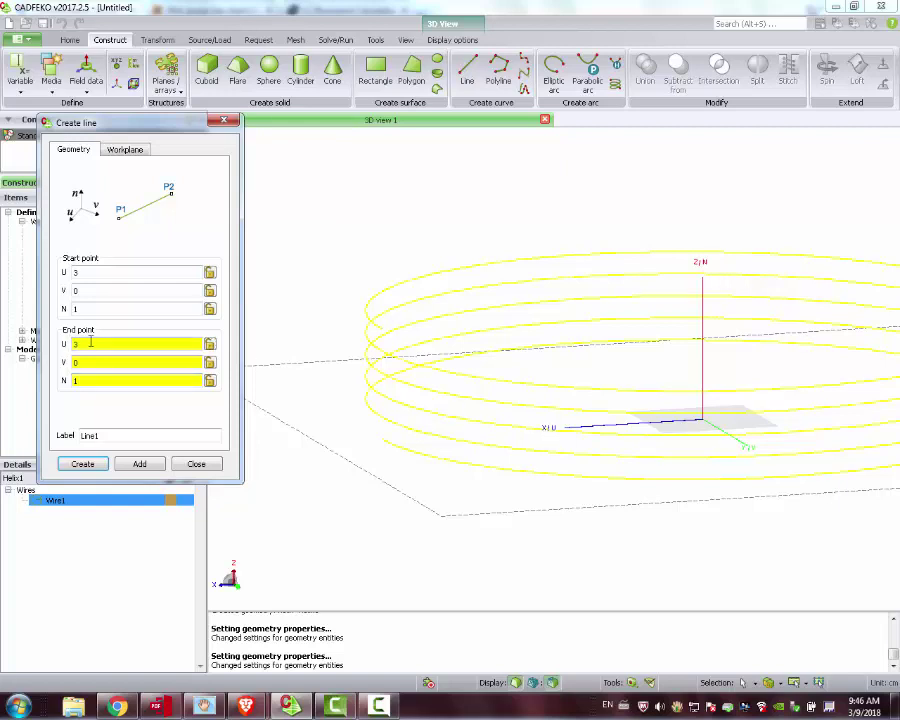
# Step: Set the line's end point to (4, 0, 1) and create Line1
pyautogui.write('4')
pyautogui.moveTo(510, 245); pyautogui.dragTo(617, 287)
pyautogui.click(76, 468)
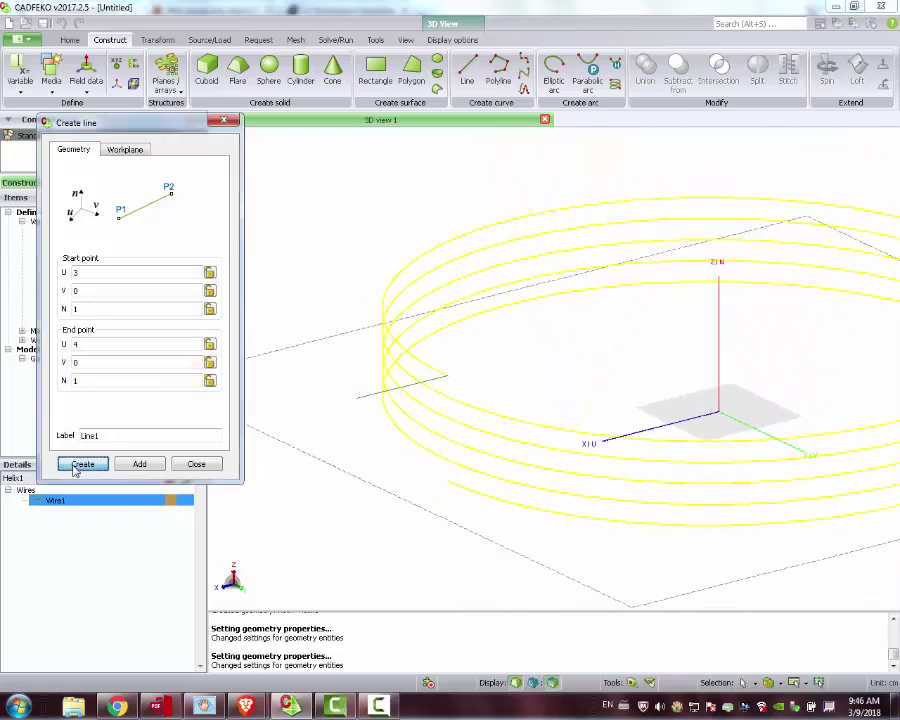
pyautogui.click(69, 369)
pyautogui.click(70, 380)
pyautogui.moveTo(440, 376); pyautogui.dragTo(430, 350)
# Step: Add Line2 from the helix's bottom end (3, 0, 0) to (4, 0, 0)
pyautogui.click(467, 72)
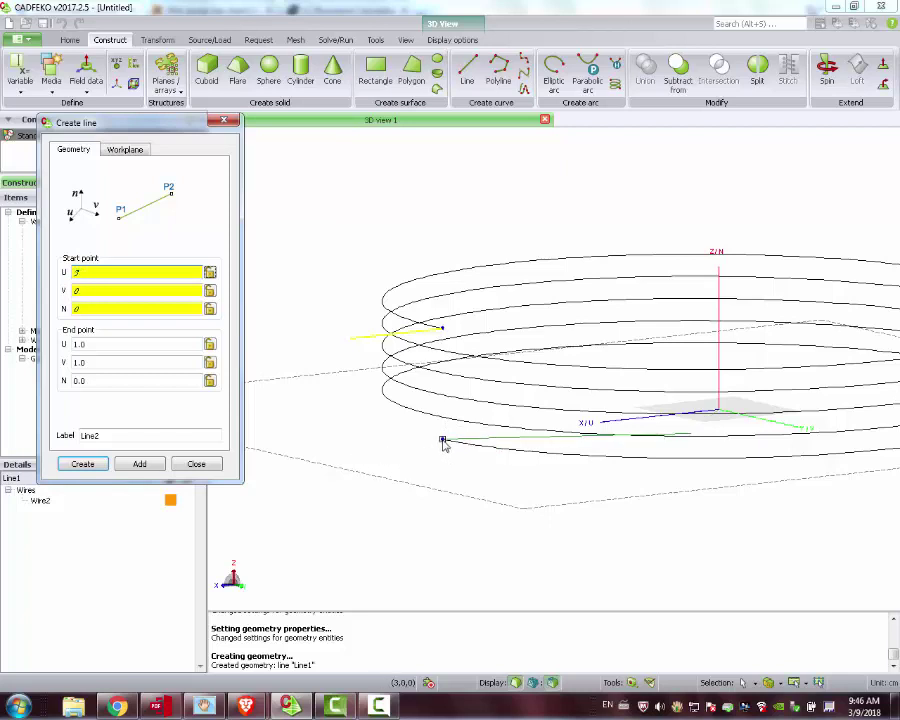
pyautogui.click(443, 443)
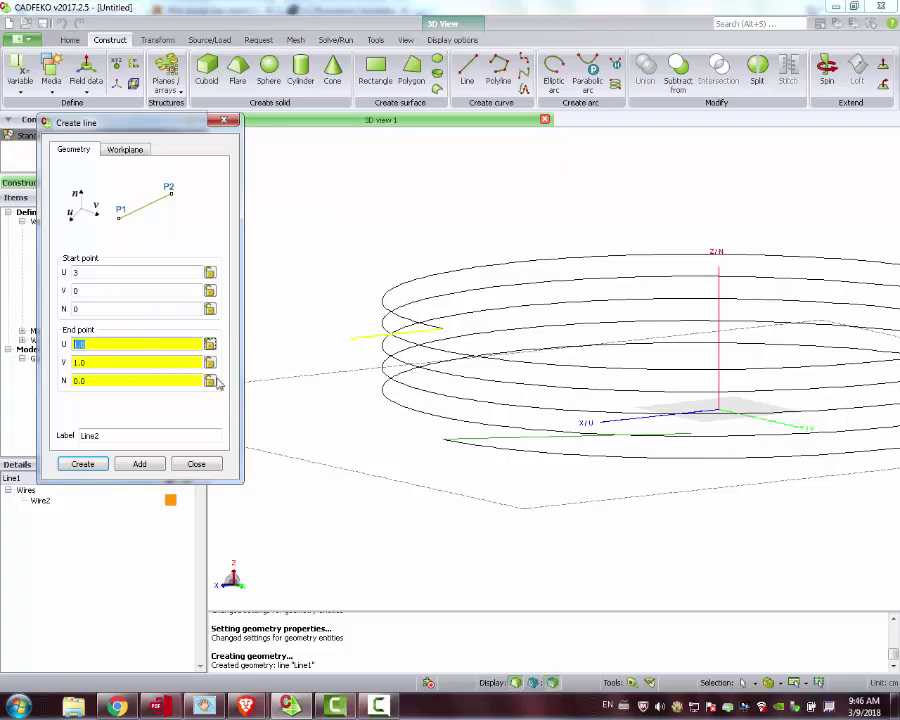
pyautogui.write('4')
pyautogui.press('Tab')
pyautogui.moveTo(82, 363)
pyautogui.mouseDown()
pyautogui.moveTo(67, 364)
pyautogui.moveTo(80, 380)
pyautogui.mouseUp()
pyautogui.write('0')
pyautogui.click(140, 464)
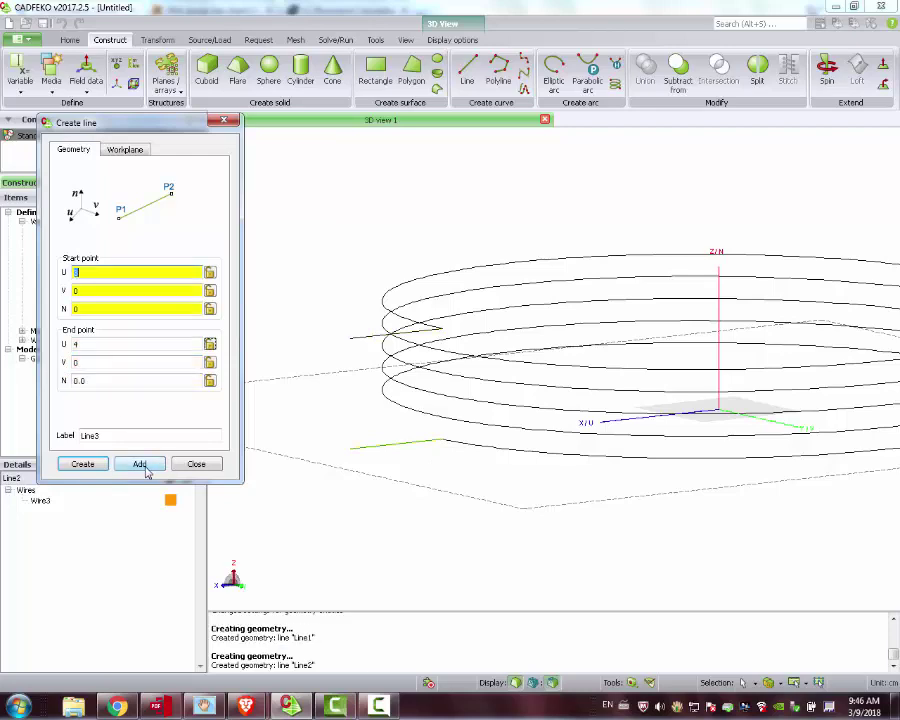
# Step: Delete the accidentally created duplicate Line3 and select Line2
pyautogui.click(84, 464)
pyautogui.moveTo(467, 432); pyautogui.dragTo(330, 250)
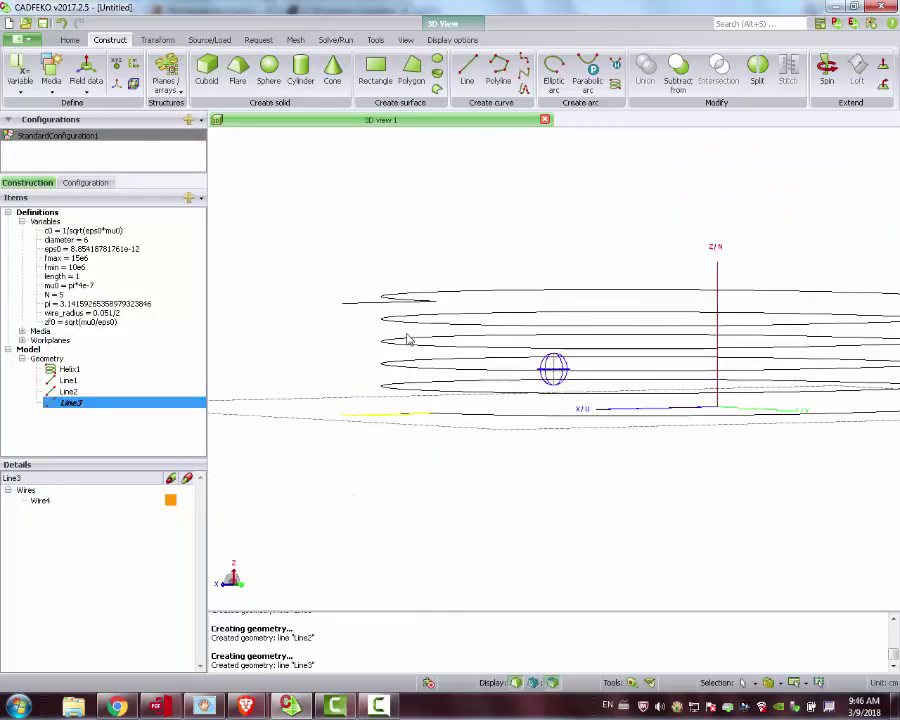
pyautogui.rightClick(80, 404)
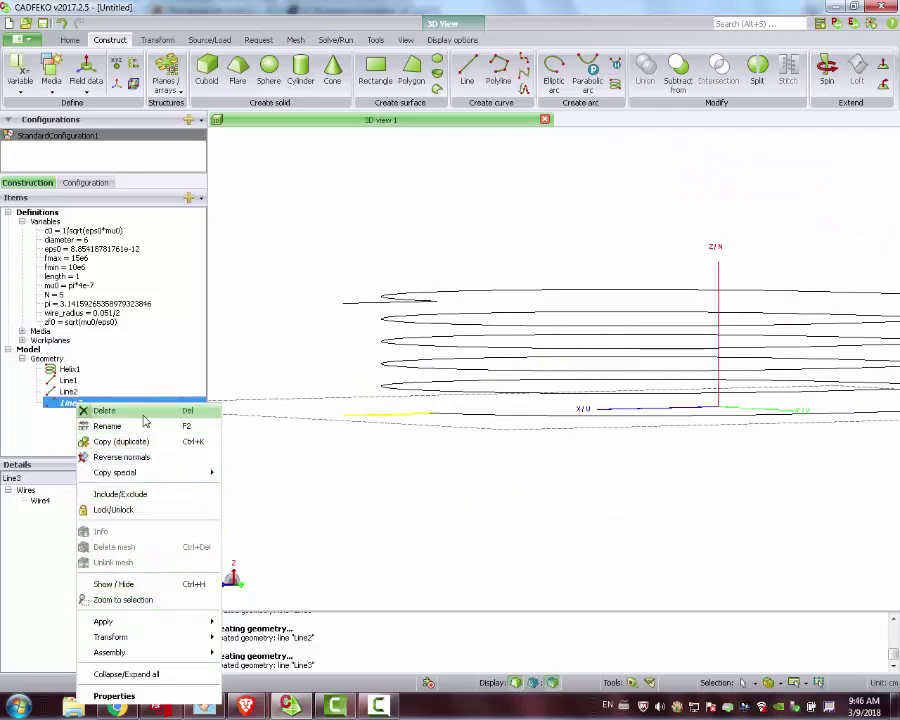
pyautogui.click(104, 410)
pyautogui.click(68, 391)
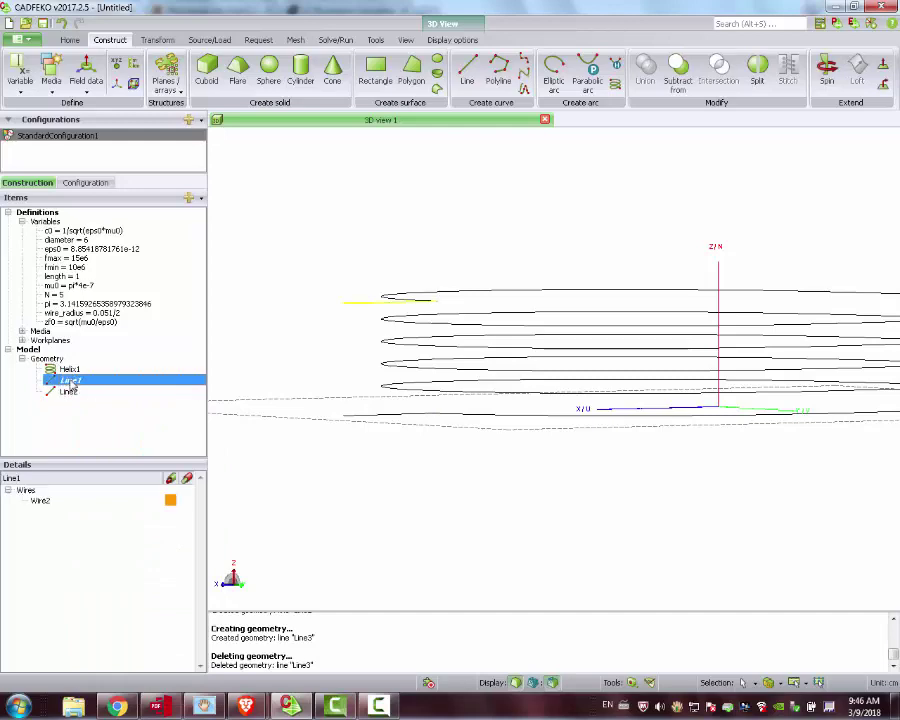
pyautogui.moveTo(300, 430); pyautogui.dragTo(375, 453)
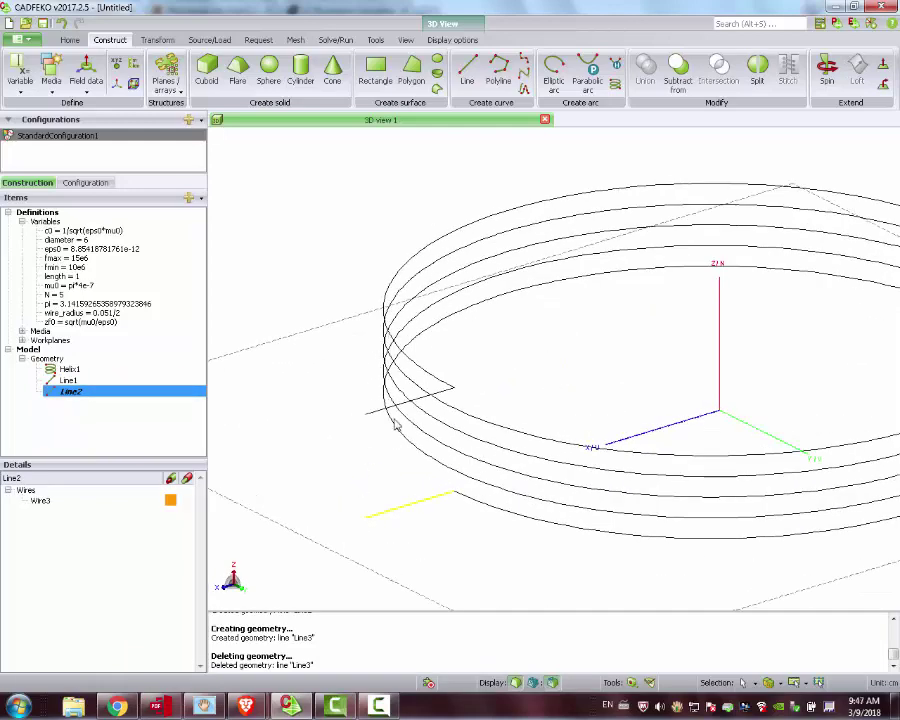
# Step: Draw the vertical wire Line3 from (4, 0, 1) down to (4, 0, 0), joining both lead lines
pyautogui.moveTo(392, 450); pyautogui.dragTo(400, 370)
pyautogui.click(468, 68)
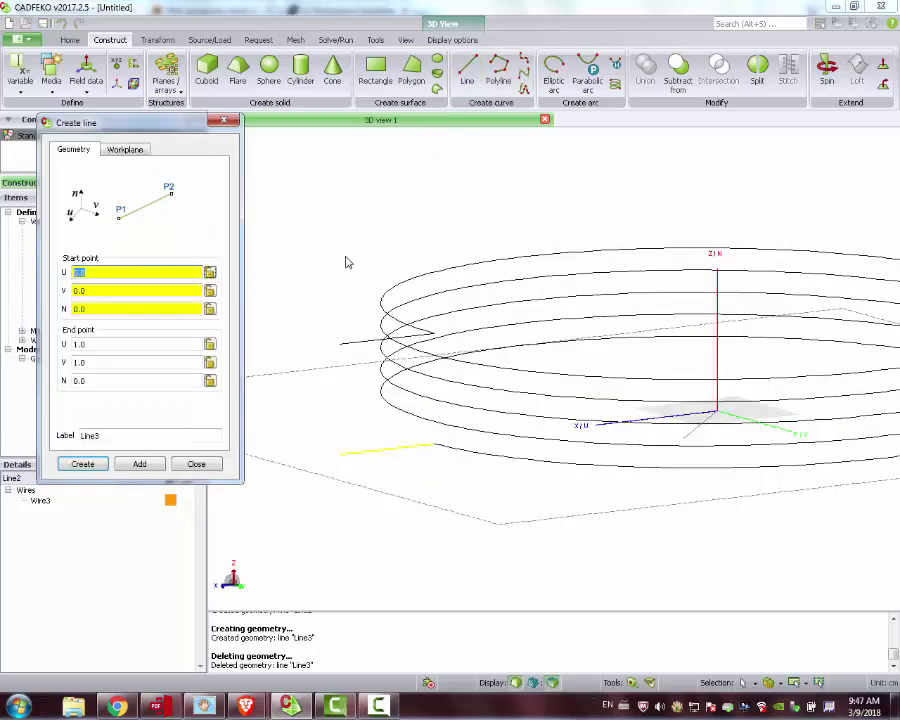
pyautogui.click(341, 346)
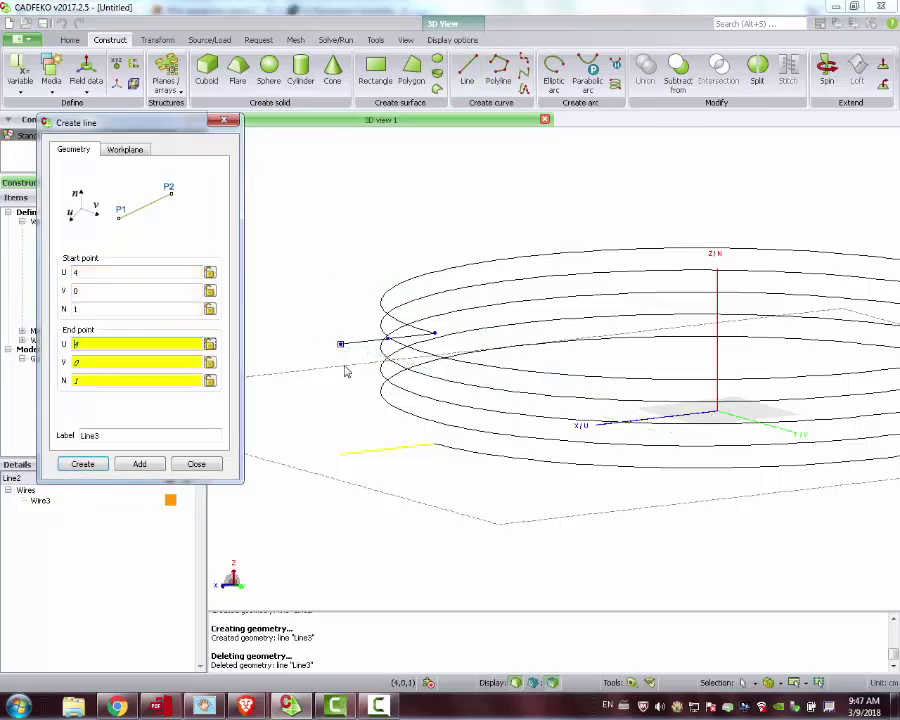
pyautogui.click(341, 460)
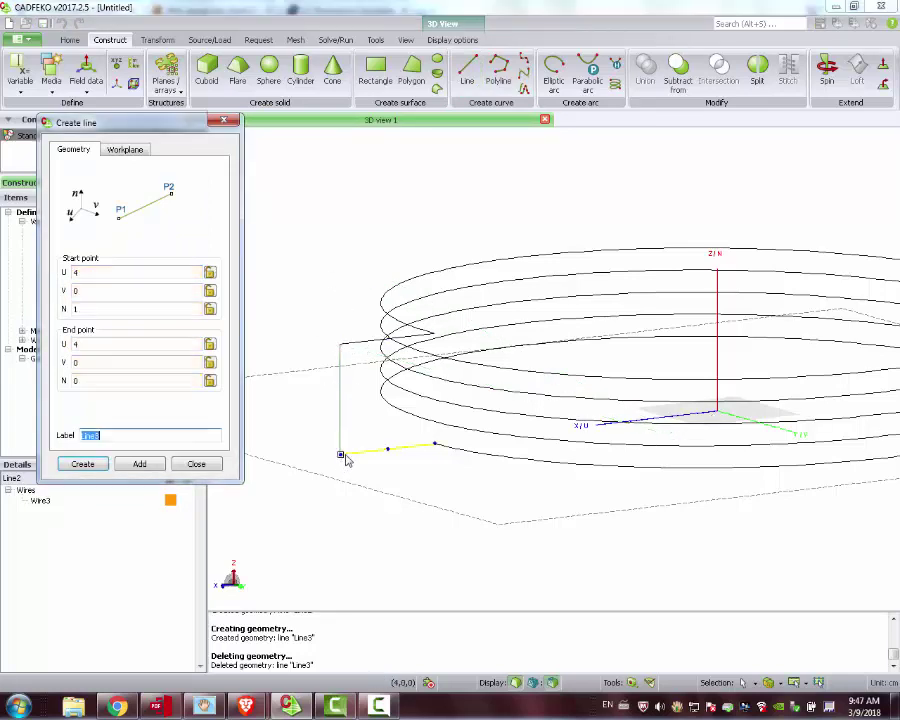
pyautogui.click(86, 470)
pyautogui.moveTo(418, 450); pyautogui.dragTo(472, 362)
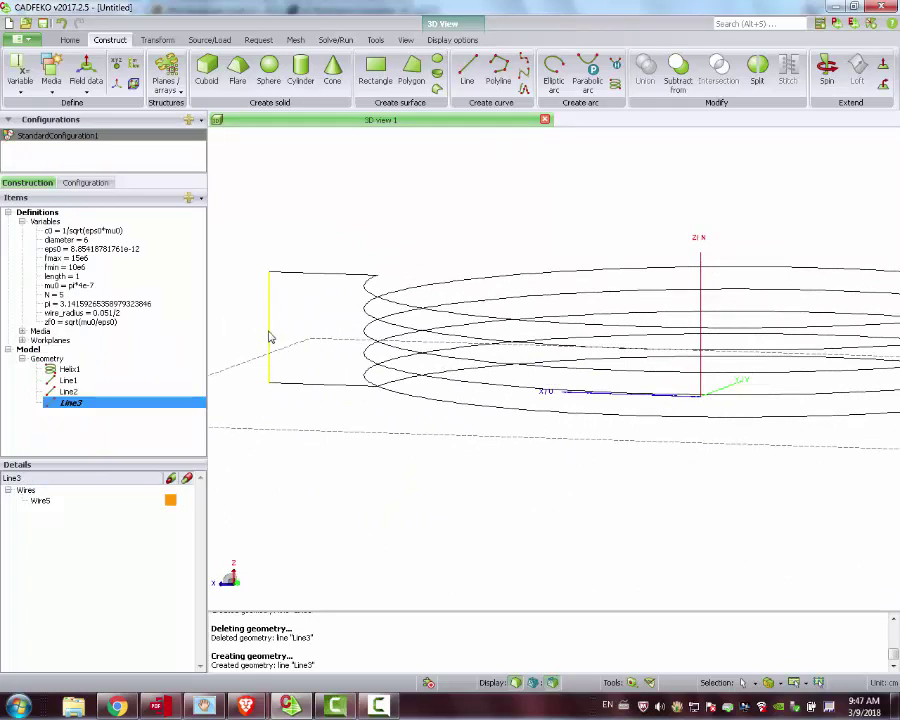
# Step: Give Line1's wire a local wire radius of wire_radius
pyautogui.click(68, 380)
pyautogui.click(48, 502)
pyautogui.rightClick(46, 501)
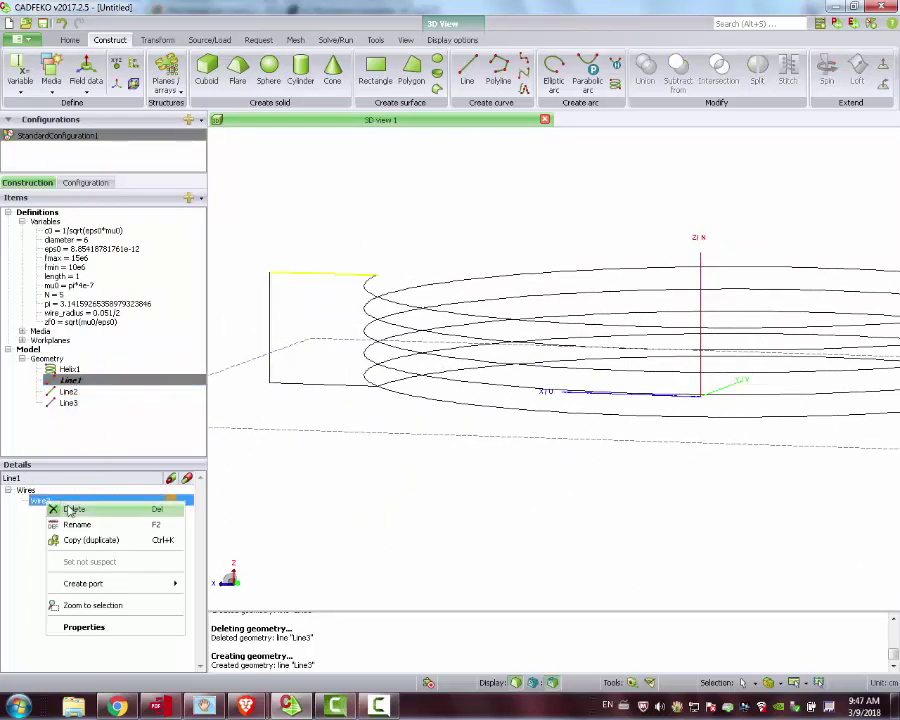
pyautogui.click(82, 627)
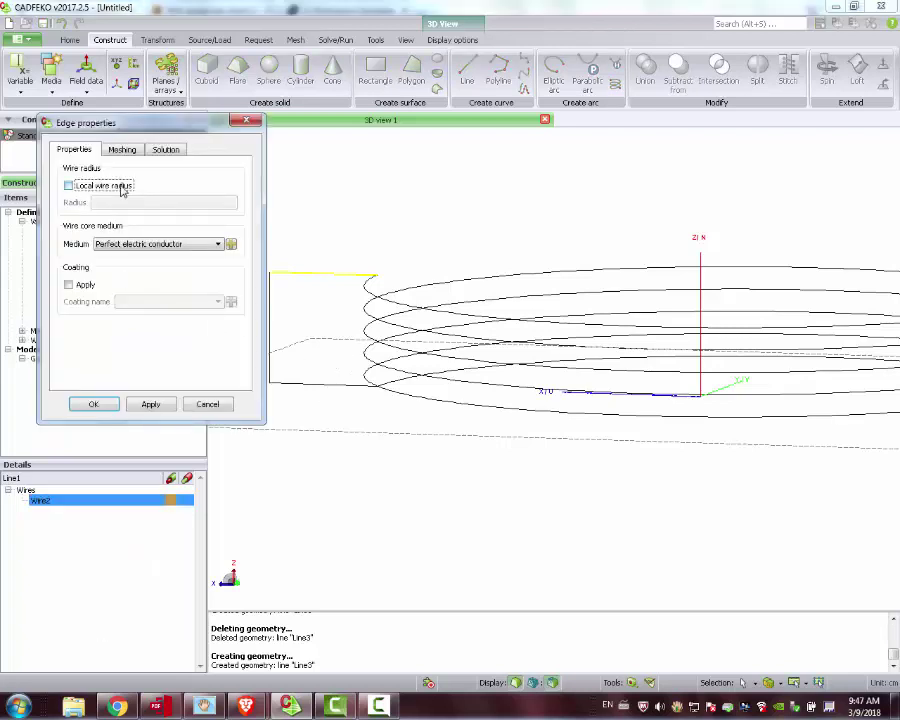
pyautogui.click(69, 186)
pyautogui.click(114, 202)
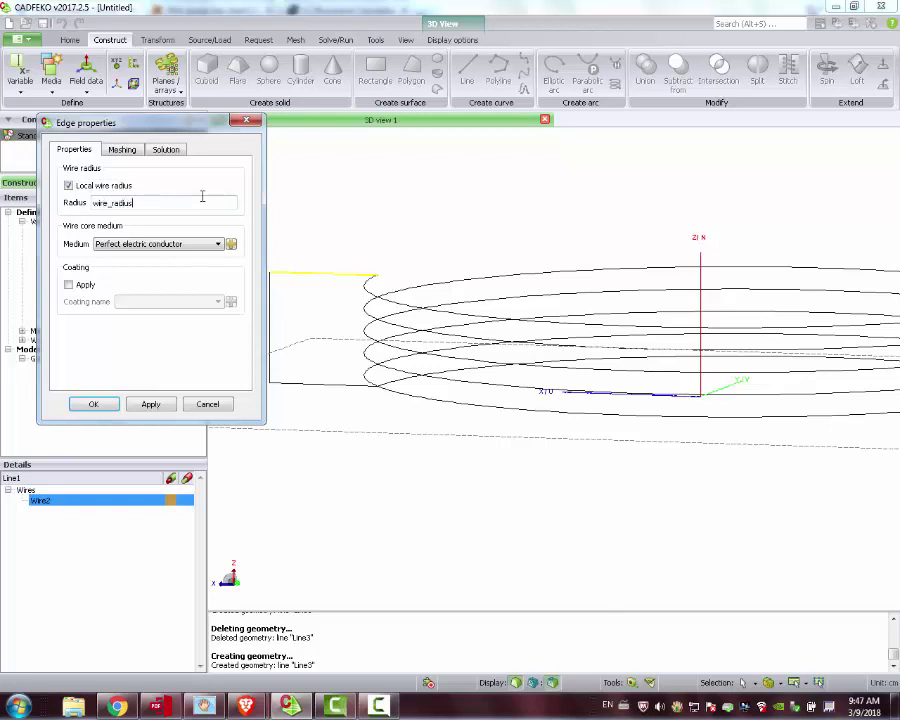
pyautogui.write('wire_radius')
pyautogui.click(150, 404)
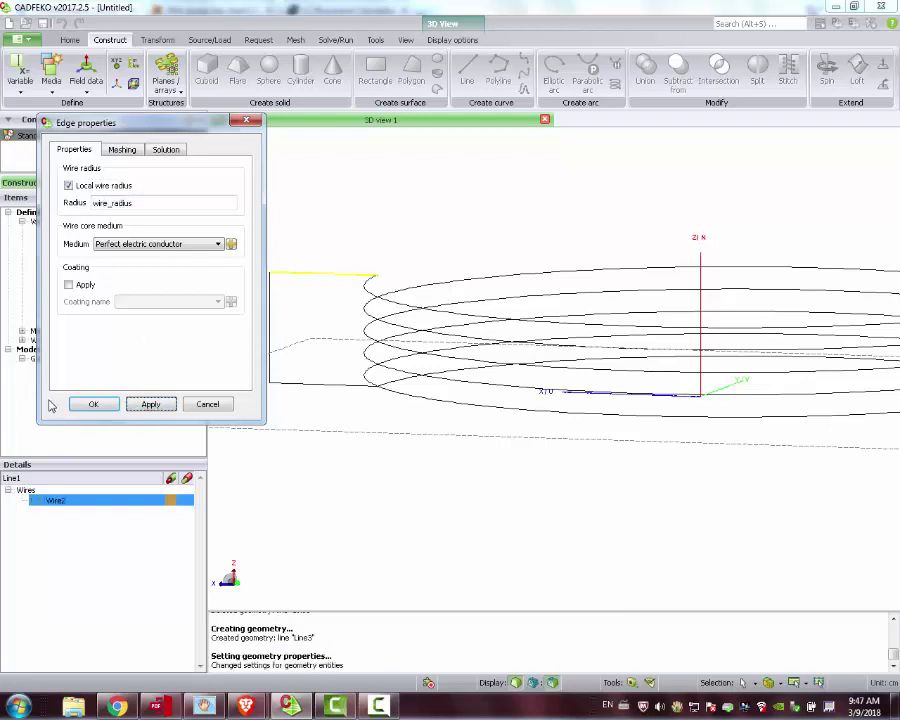
pyautogui.click(93, 404)
# Step: Set Line2's wire to use a local wire radius of wire_radius
pyautogui.click(62, 392)
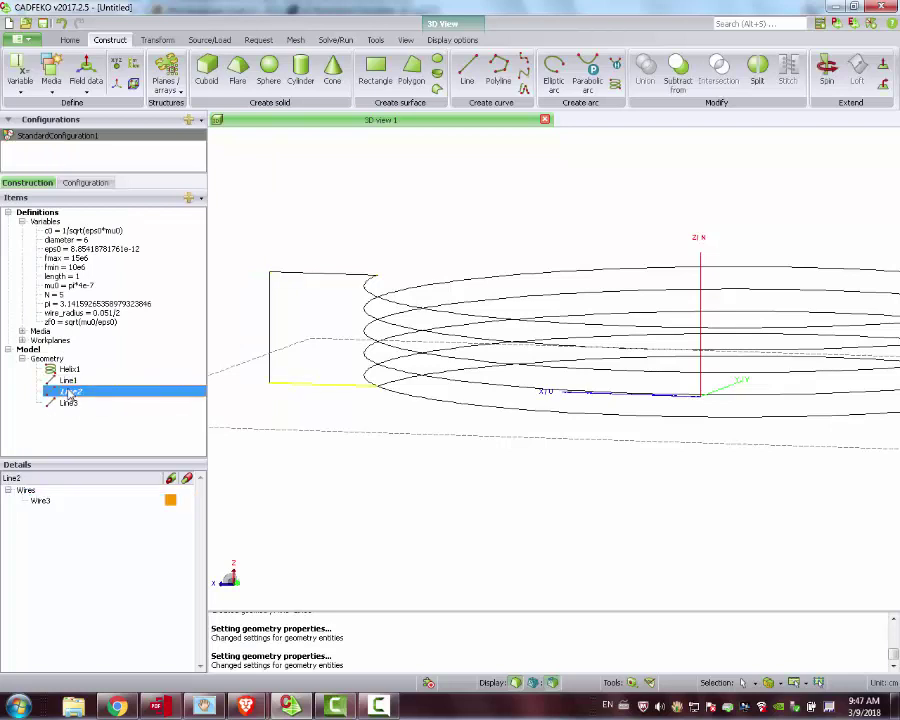
pyautogui.click(34, 505)
pyautogui.rightClick(34, 507)
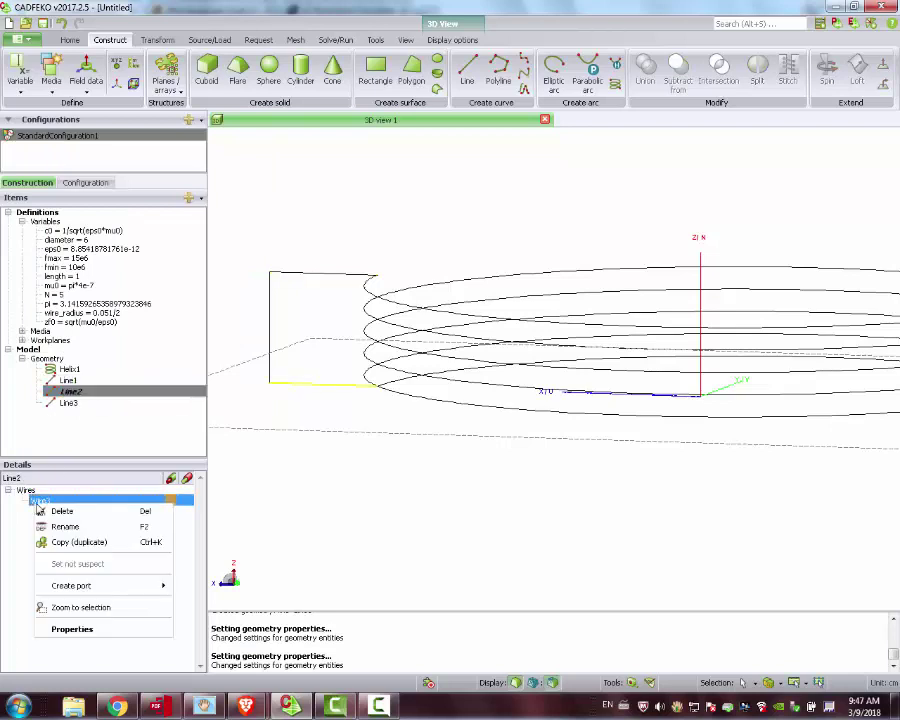
pyautogui.click(90, 628)
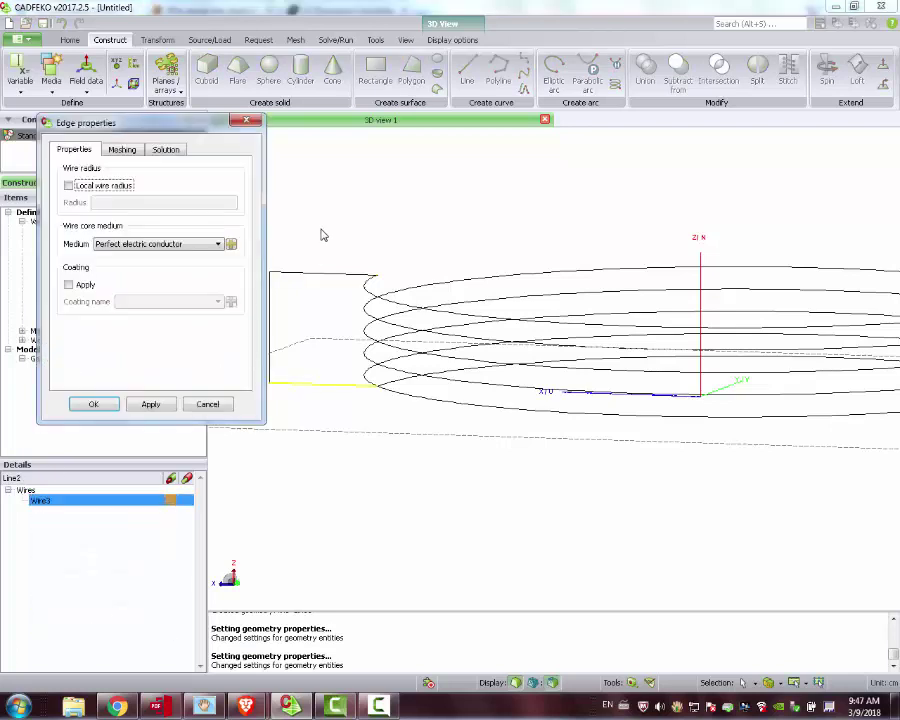
pyautogui.click(69, 185)
pyautogui.click(146, 201)
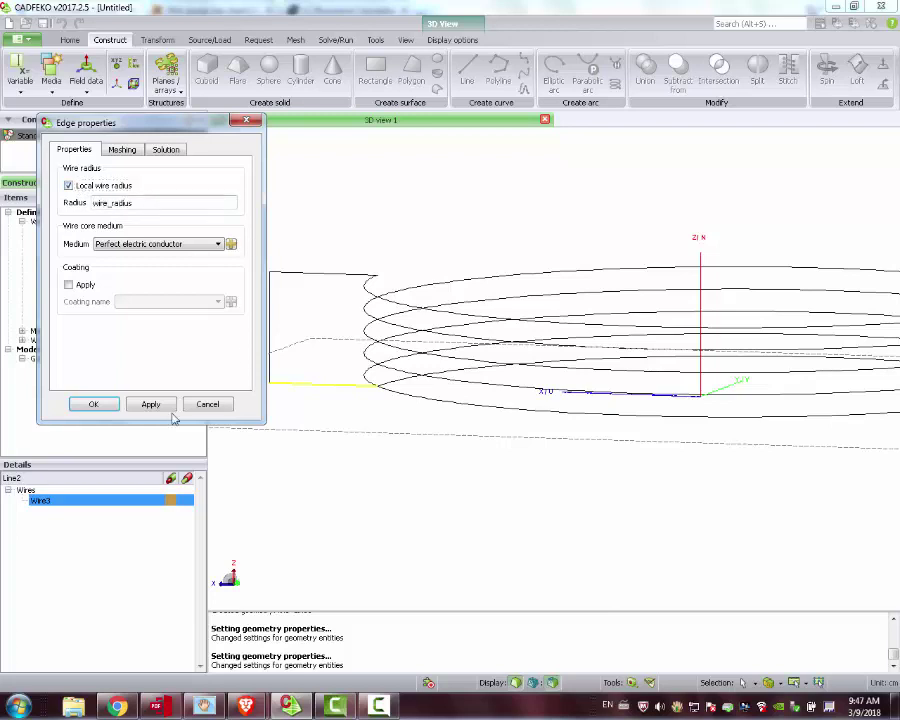
pyautogui.click(86, 404)
# Step: Give Line3's wire, Wire5, a local wire radius of wire_radius
pyautogui.click(66, 402)
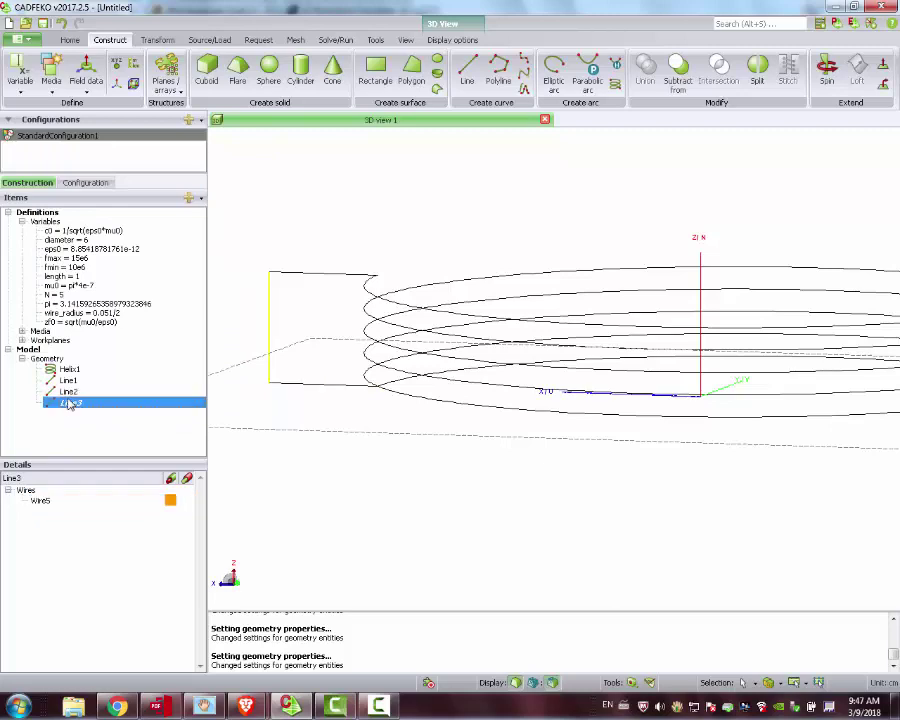
pyautogui.rightClick(66, 402)
pyautogui.click(143, 695)
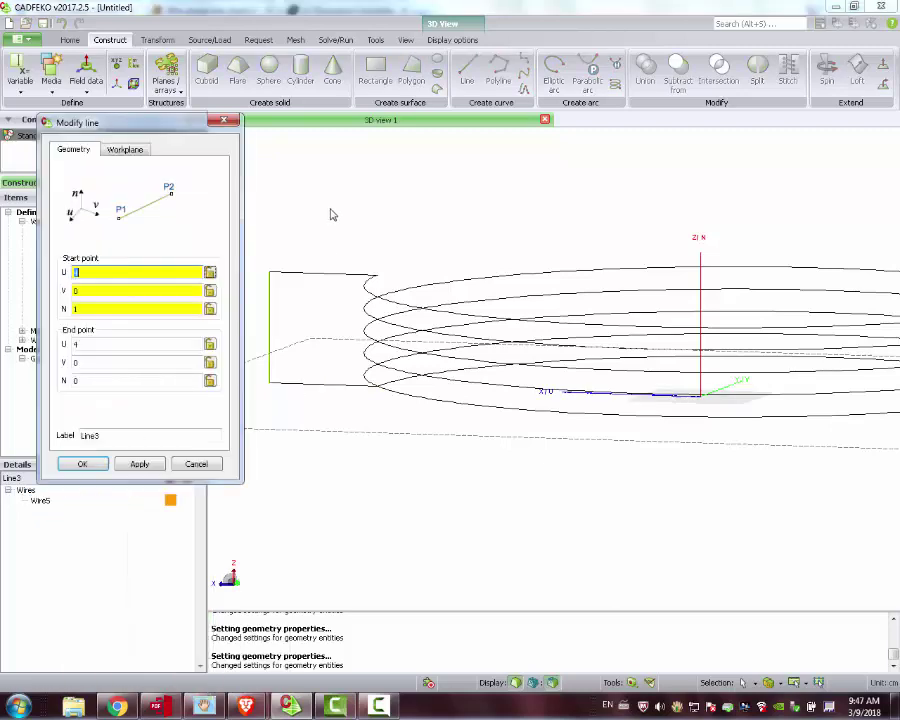
pyautogui.click(186, 468)
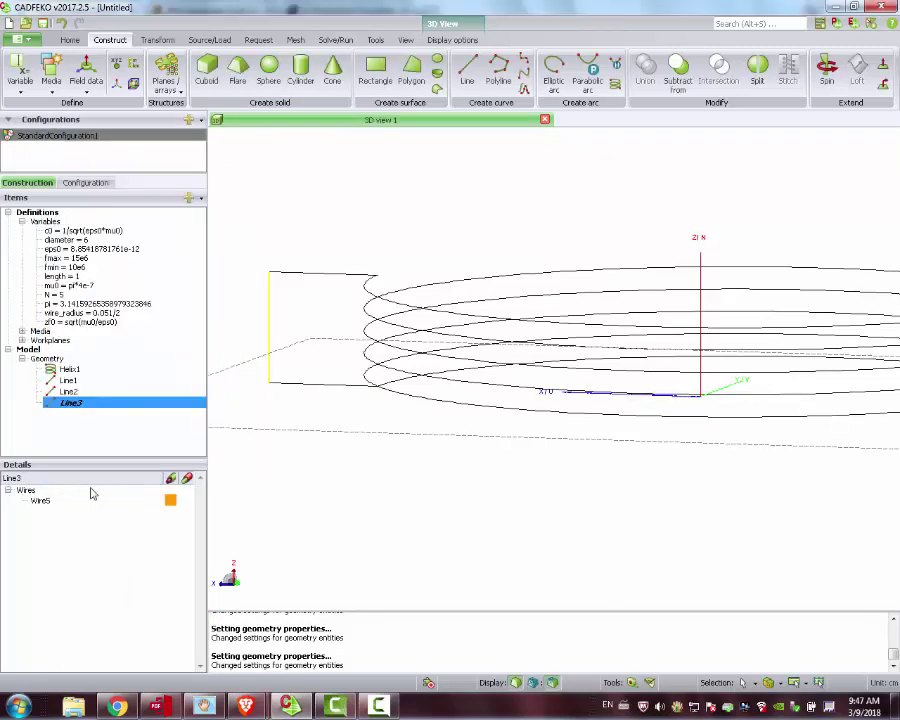
pyautogui.click(42, 501)
pyautogui.rightClick(42, 501)
pyautogui.click(110, 630)
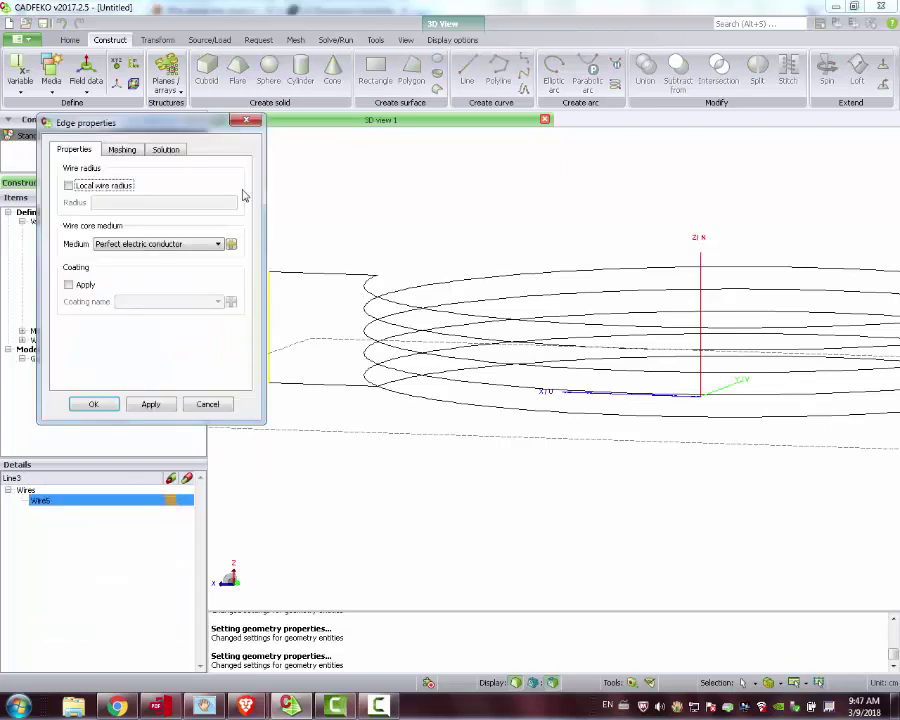
pyautogui.click(88, 186)
pyautogui.click(109, 203)
pyautogui.write('wire_radius')
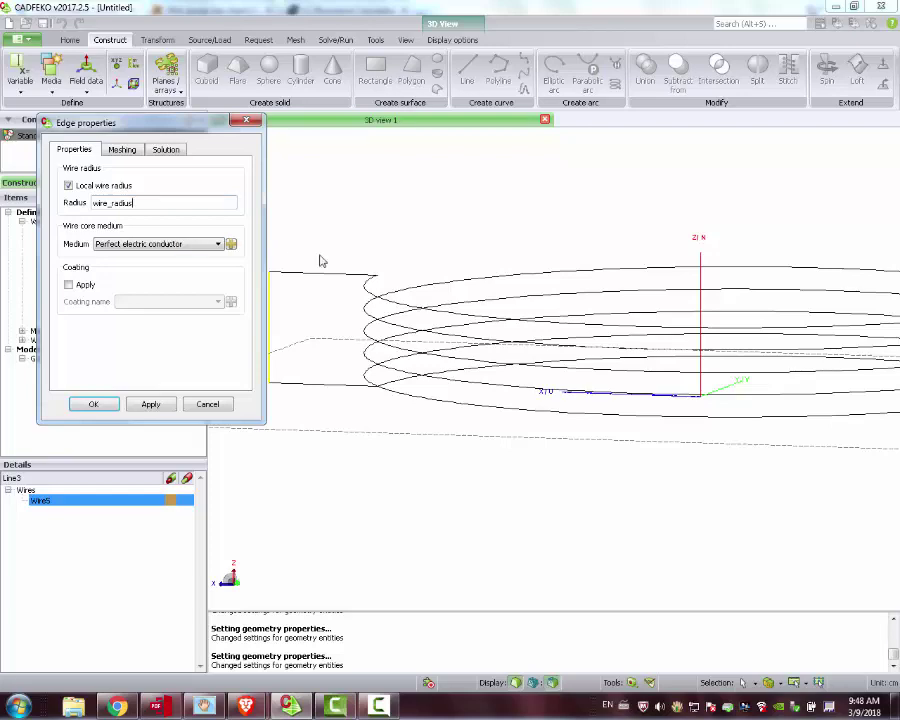
pyautogui.moveTo(578, 243); pyautogui.dragTo(628, 303)
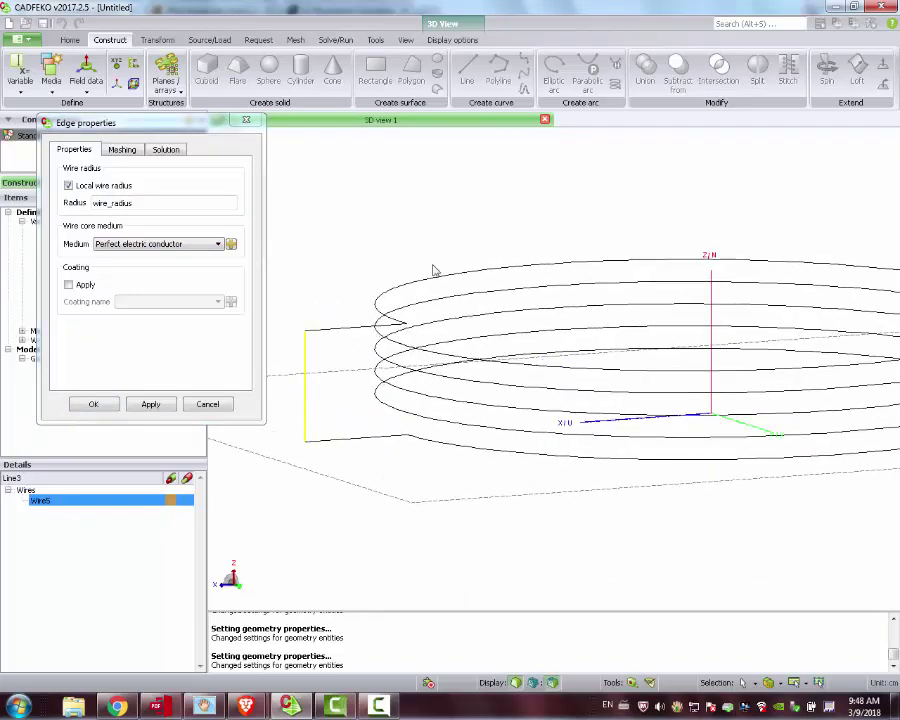
pyautogui.click(150, 404)
pyautogui.click(93, 404)
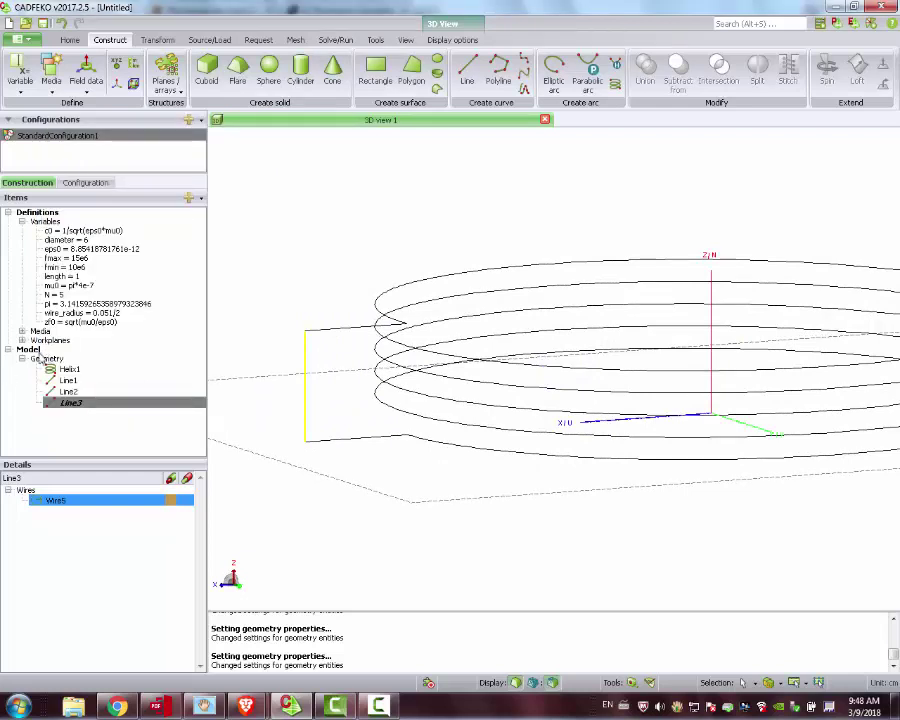
# Step: Add Aluminium to the model's media from the media library, filtering by 'alu'
pyautogui.click(34, 349)
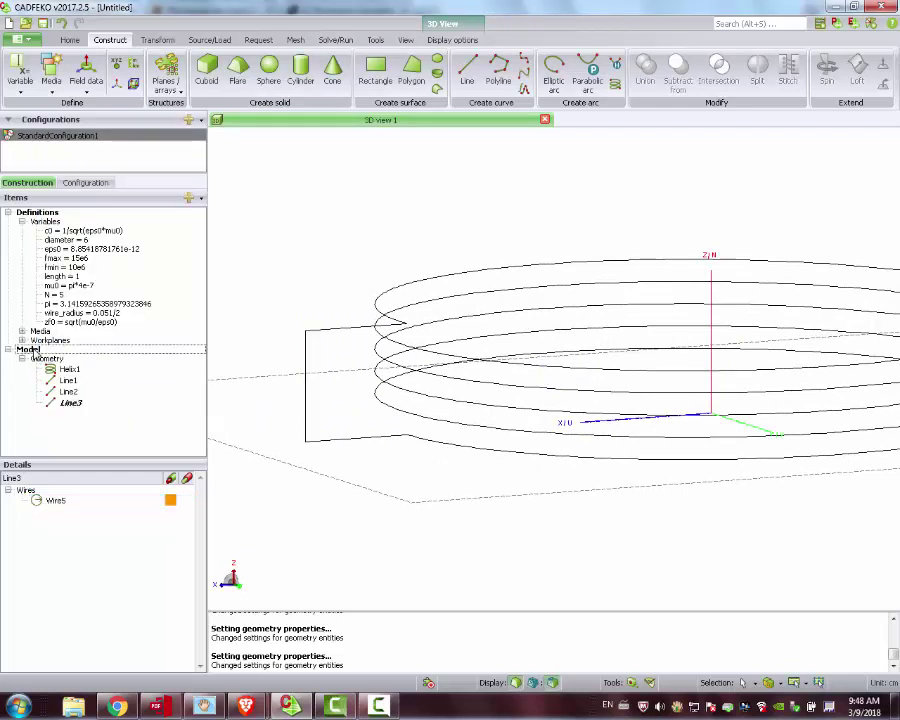
pyautogui.click(22, 331)
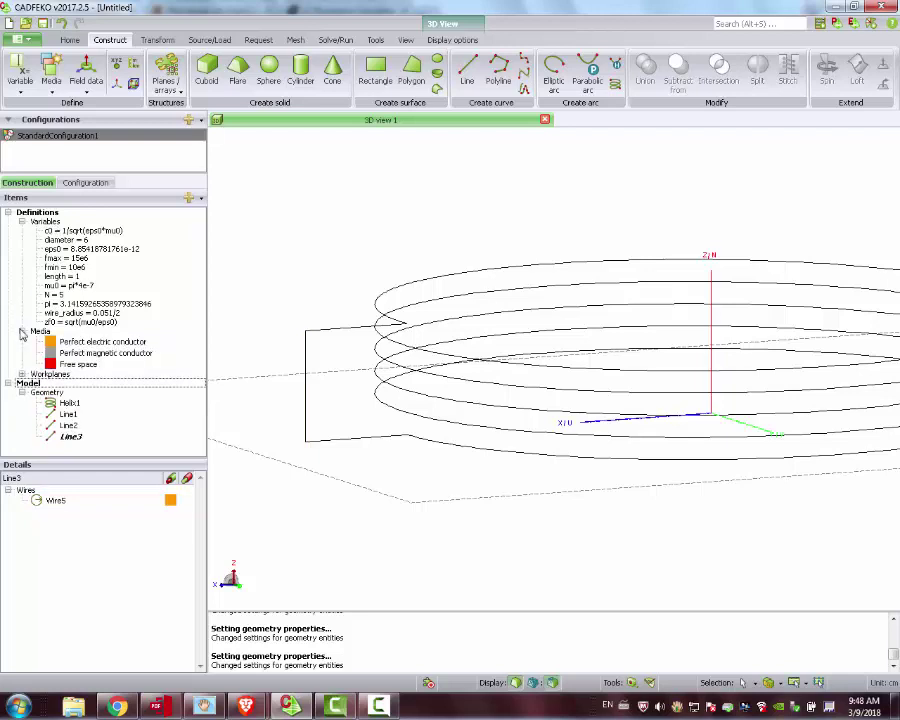
pyautogui.rightClick(38, 334)
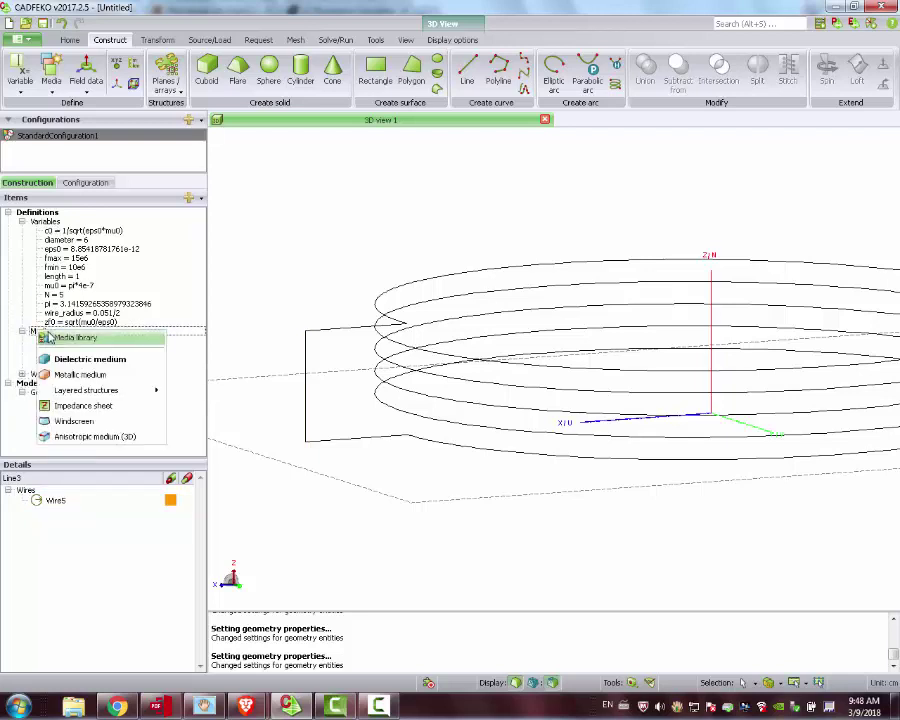
pyautogui.click(47, 338)
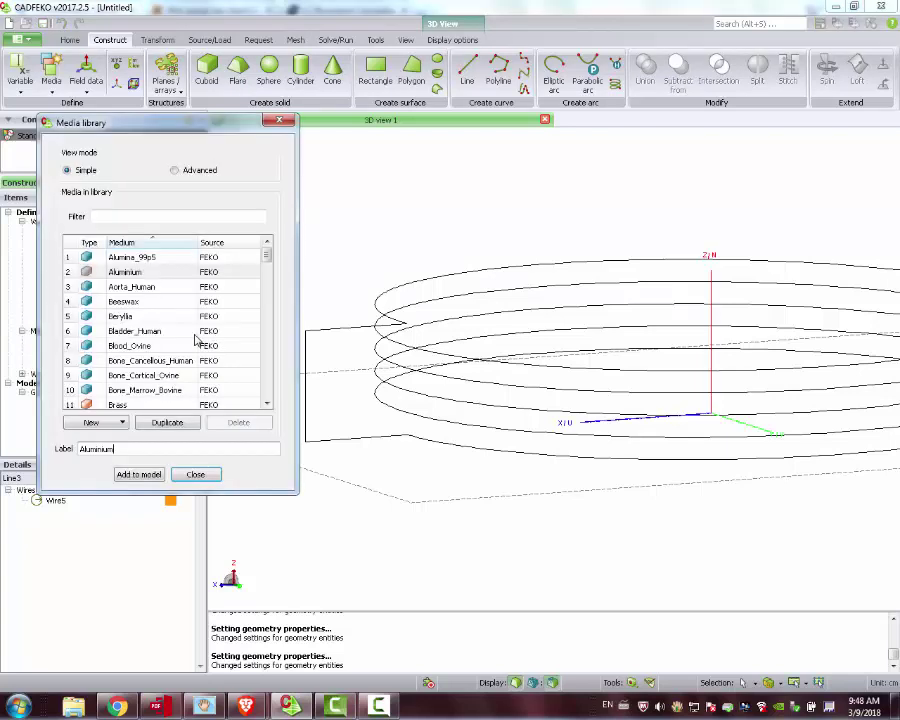
pyautogui.click(136, 216)
pyautogui.write('alu')
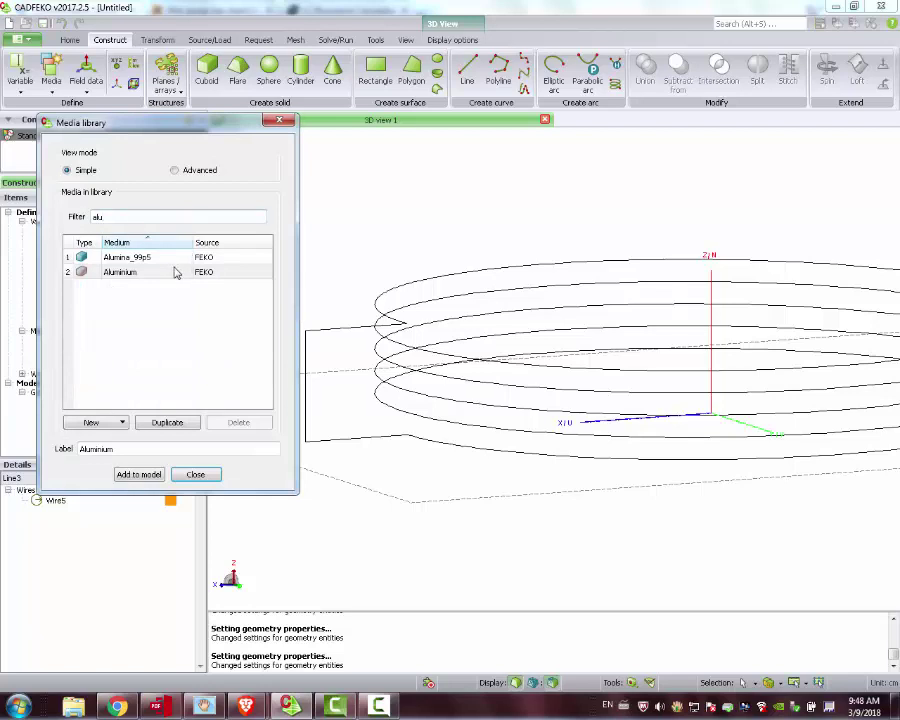
pyautogui.click(140, 476)
pyautogui.click(196, 475)
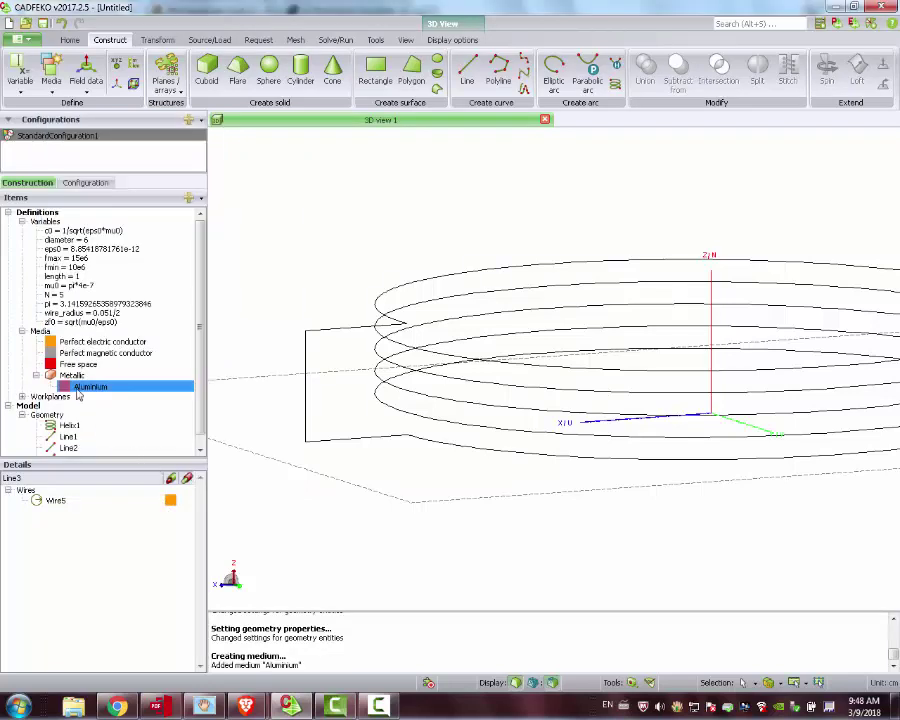
pyautogui.scroll(-1, 140, 300)
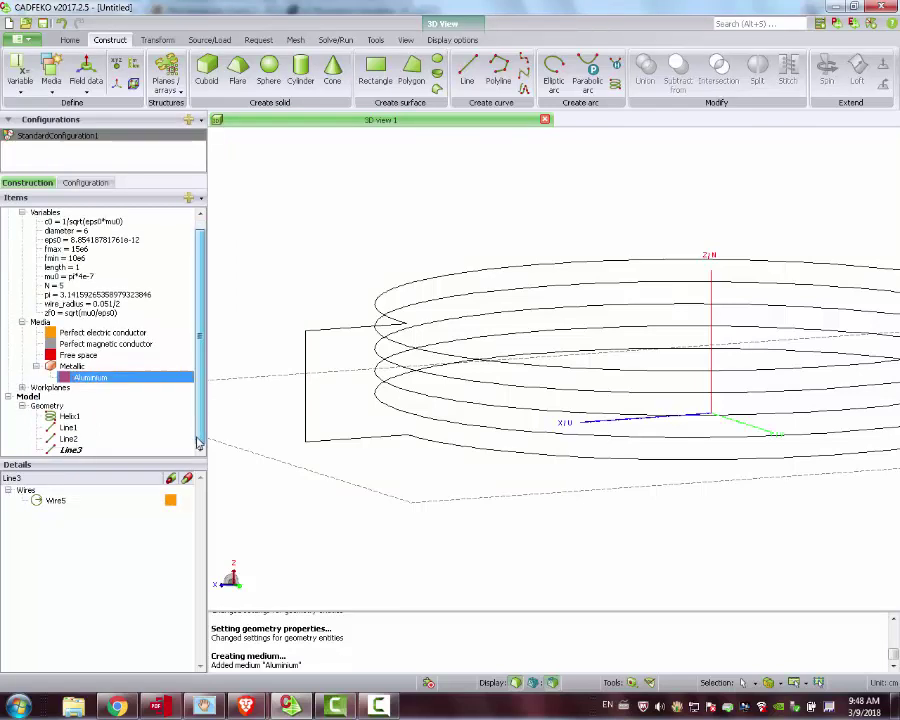
# Step: Change Helix1's wire core medium to Aluminium
pyautogui.click(60, 413)
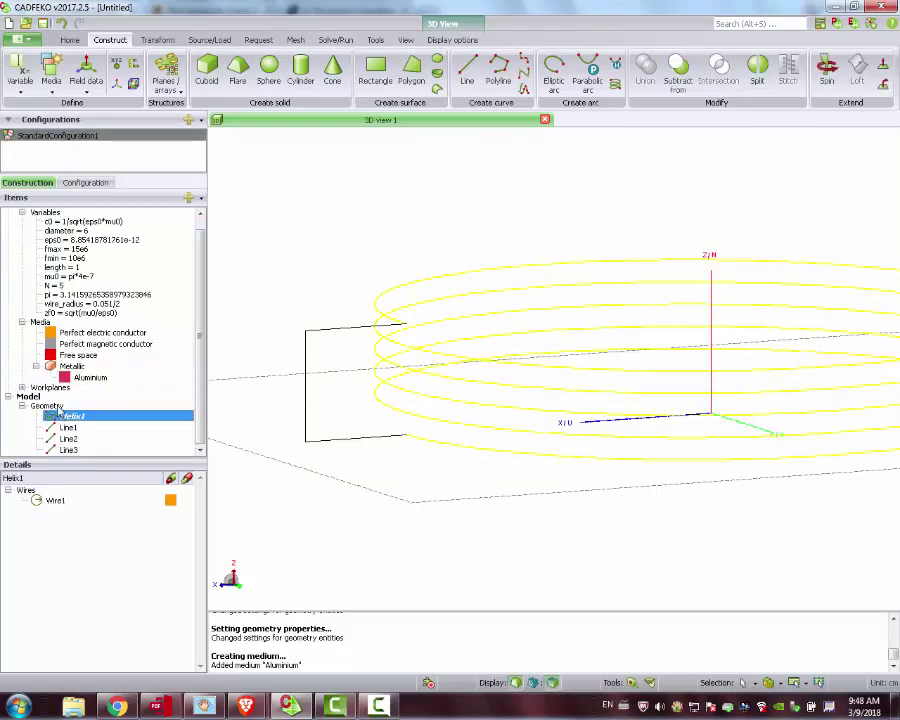
pyautogui.click(68, 501)
pyautogui.rightClick(65, 506)
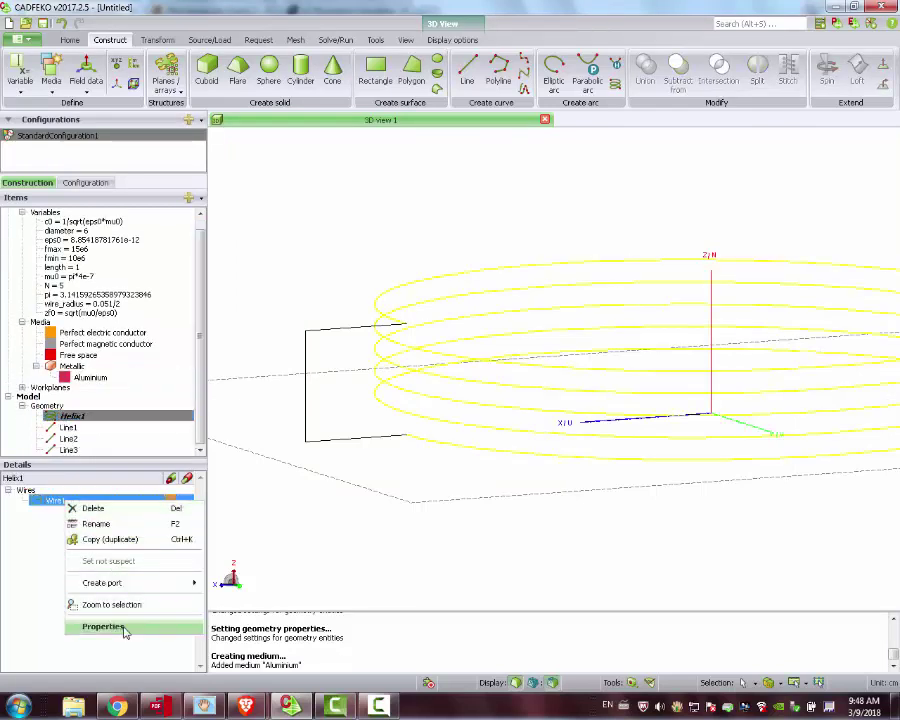
pyautogui.click(92, 625)
pyautogui.click(203, 245)
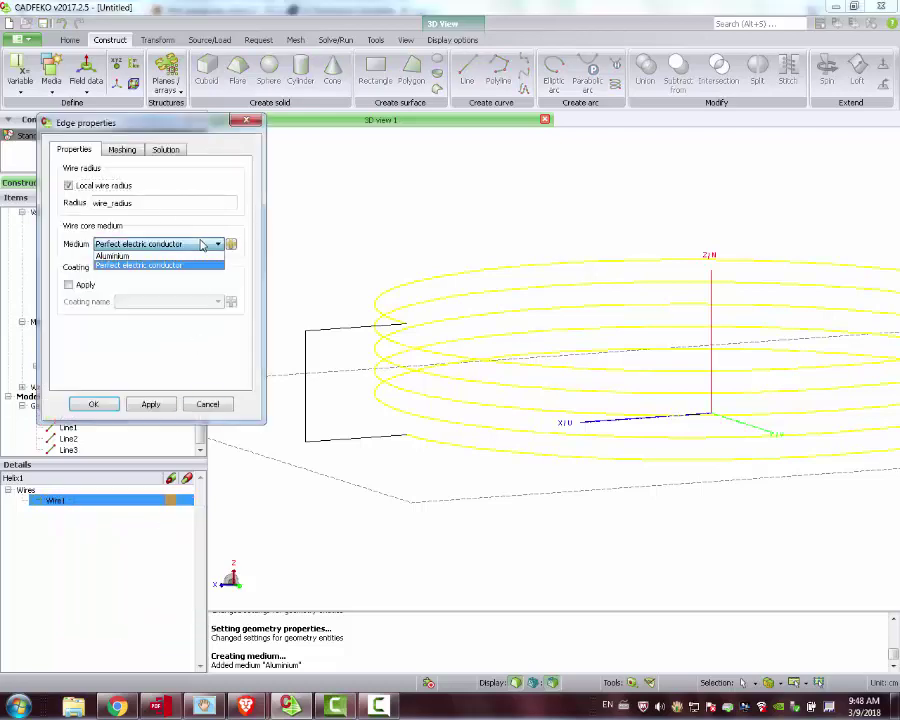
pyautogui.click(115, 256)
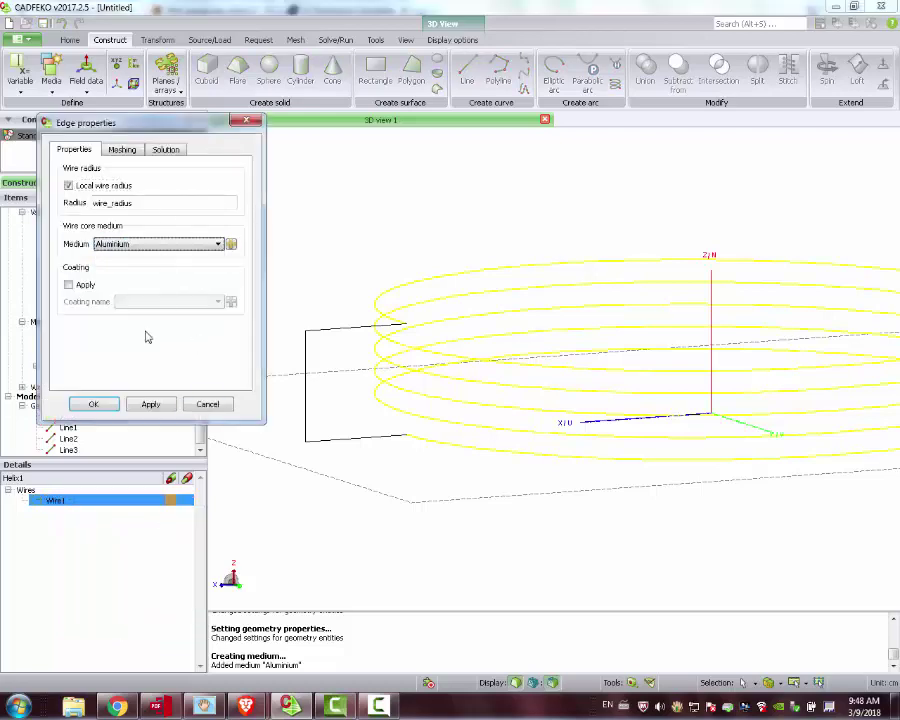
pyautogui.click(150, 403)
pyautogui.click(94, 404)
# Step: Set Line1's wire core medium to Aluminium
pyautogui.click(68, 427)
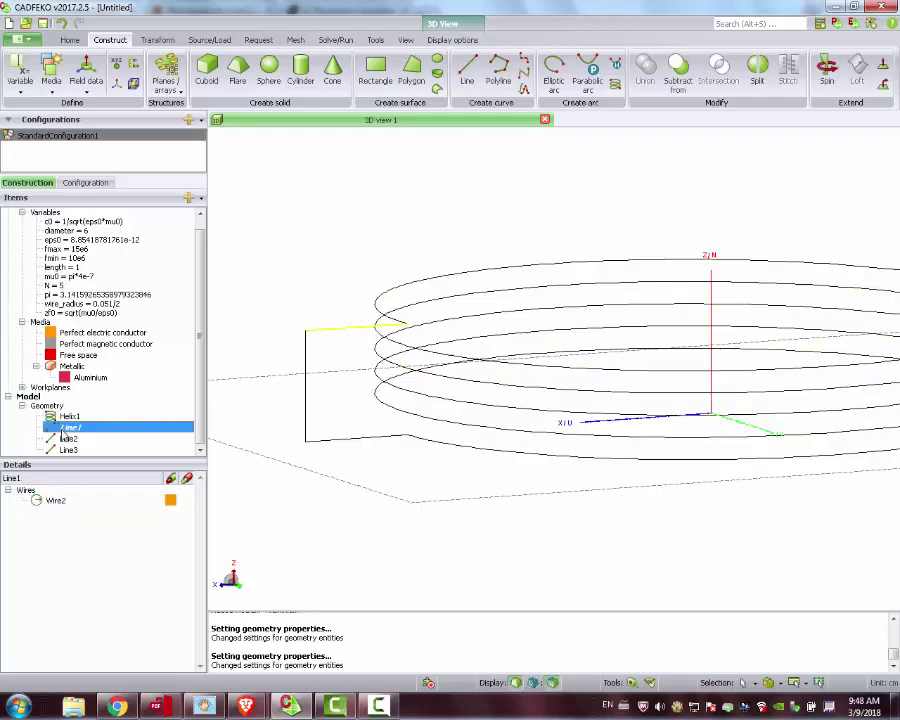
pyautogui.click(52, 502)
pyautogui.rightClick(52, 502)
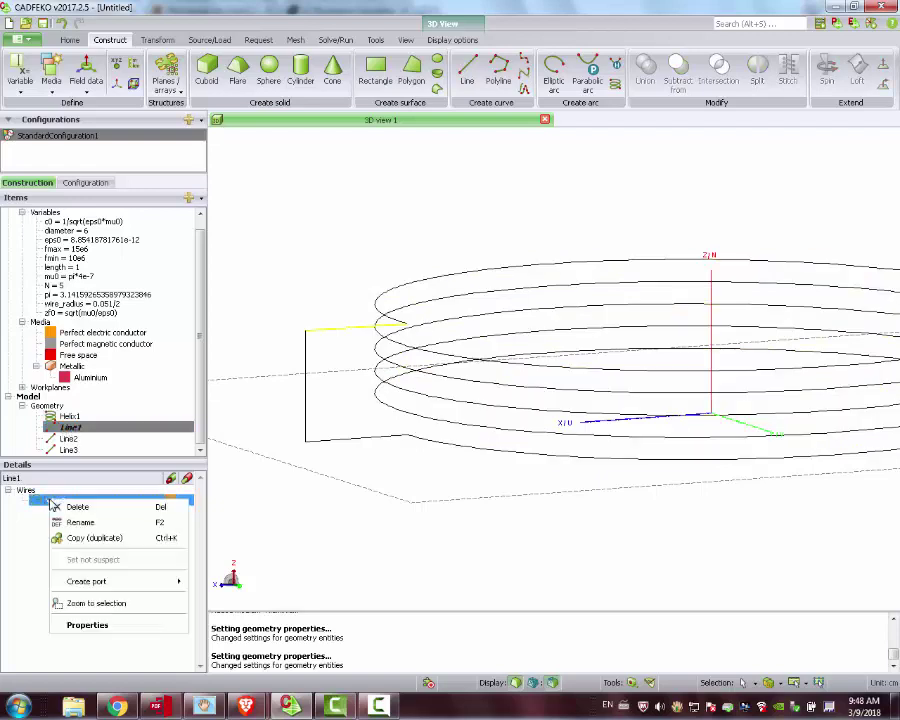
pyautogui.click(74, 622)
pyautogui.click(128, 245)
pyautogui.click(128, 255)
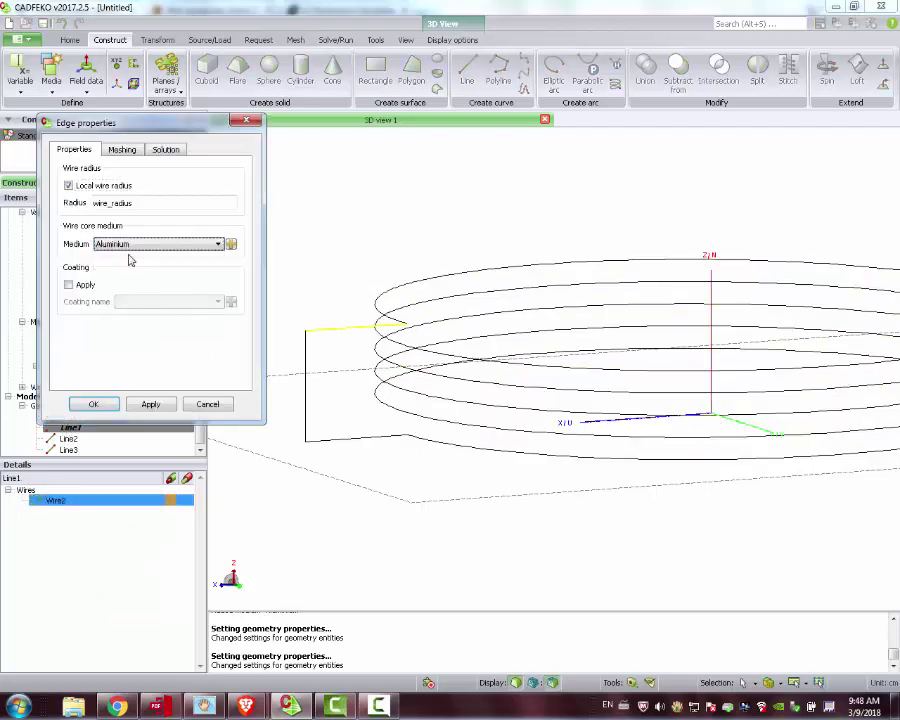
pyautogui.click(94, 404)
# Step: Make Aluminium the wire core medium of Line2's wire, Wire3
pyautogui.click(70, 439)
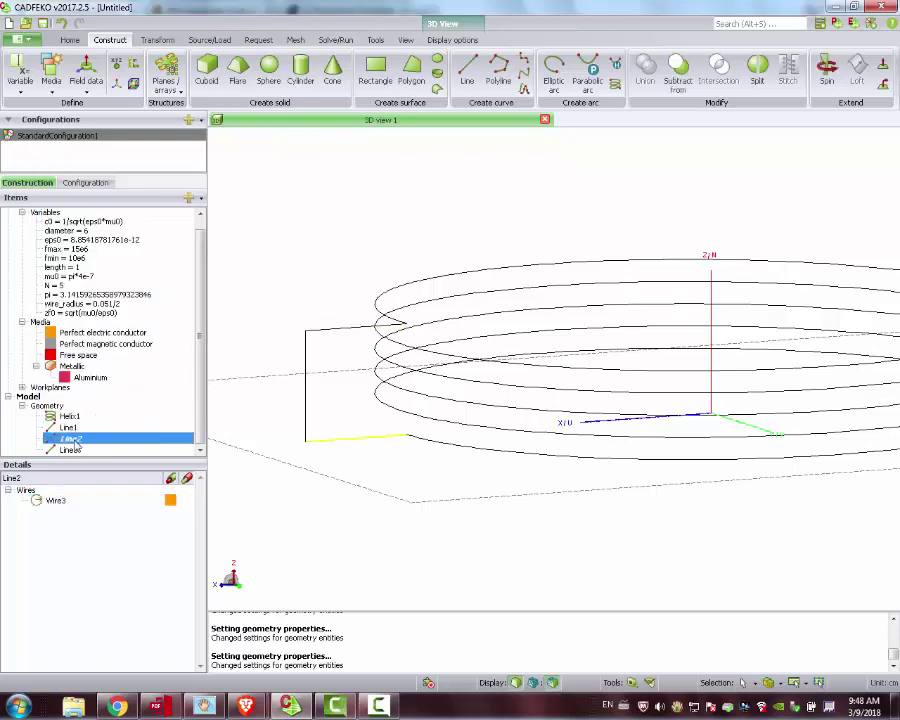
pyautogui.rightClick(75, 440)
pyautogui.click(56, 500)
pyautogui.rightClick(66, 500)
pyautogui.click(140, 622)
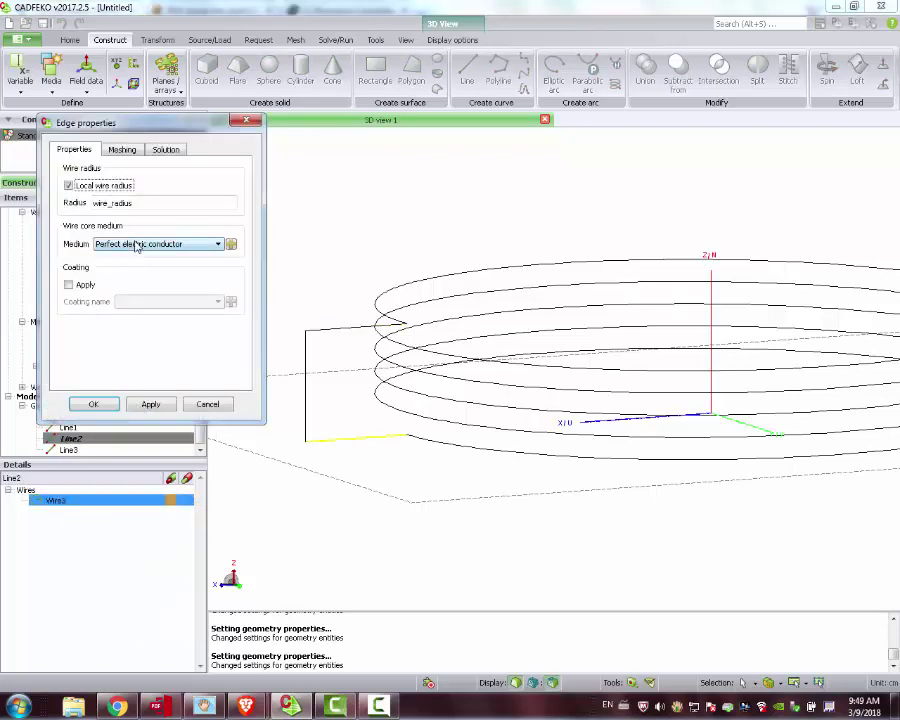
pyautogui.click(137, 247)
pyautogui.click(137, 262)
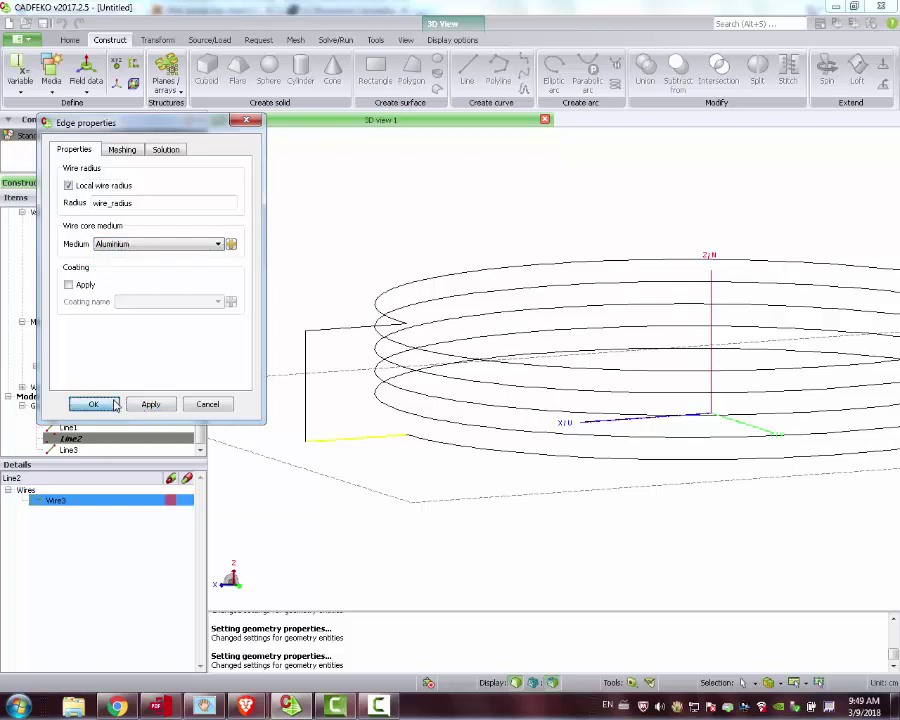
pyautogui.click(93, 404)
# Step: Assign Aluminium as the wire core medium of Line3's wire, Wire5
pyautogui.click(72, 450)
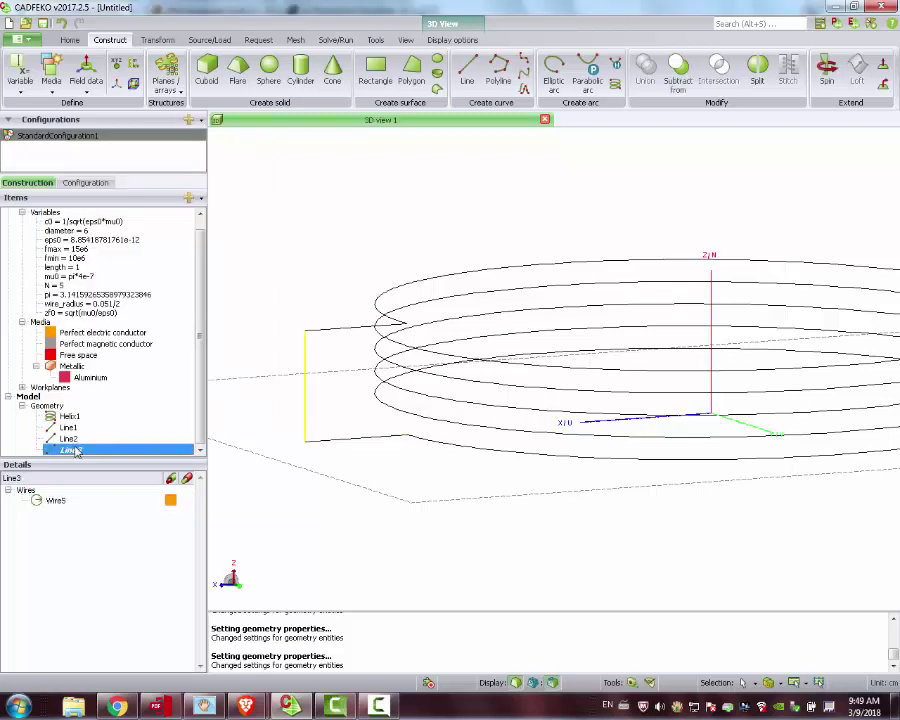
pyautogui.rightClick(60, 501)
pyautogui.click(140, 631)
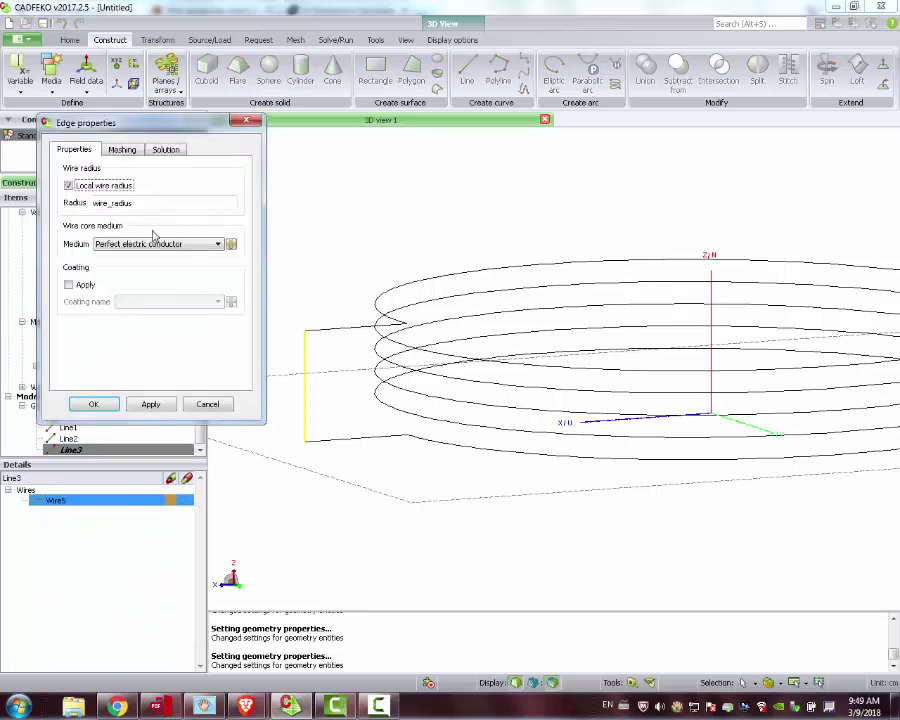
pyautogui.click(152, 244)
pyautogui.click(150, 257)
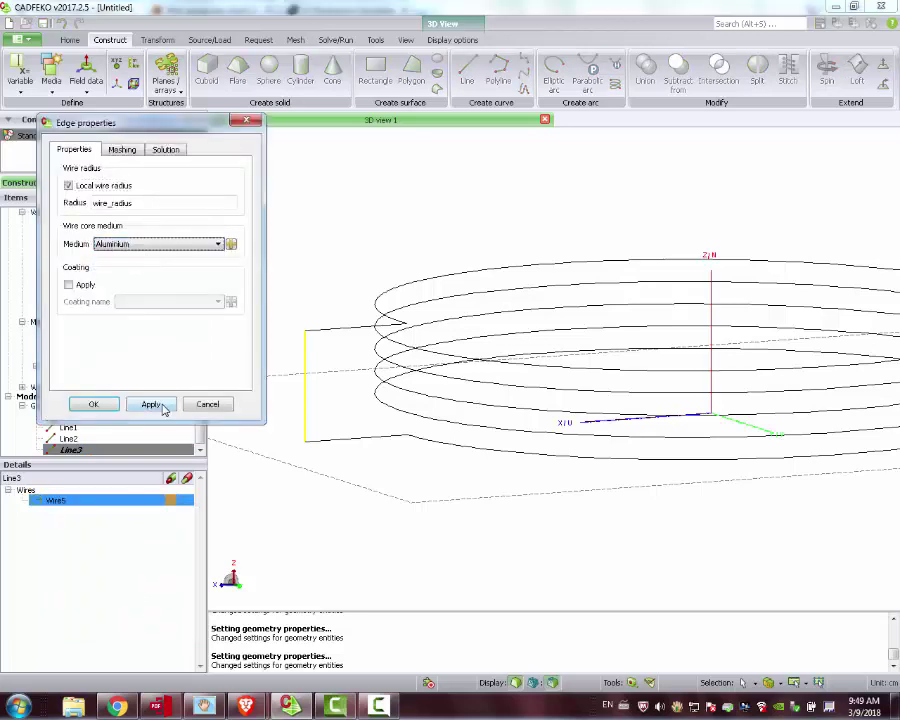
pyautogui.click(93, 404)
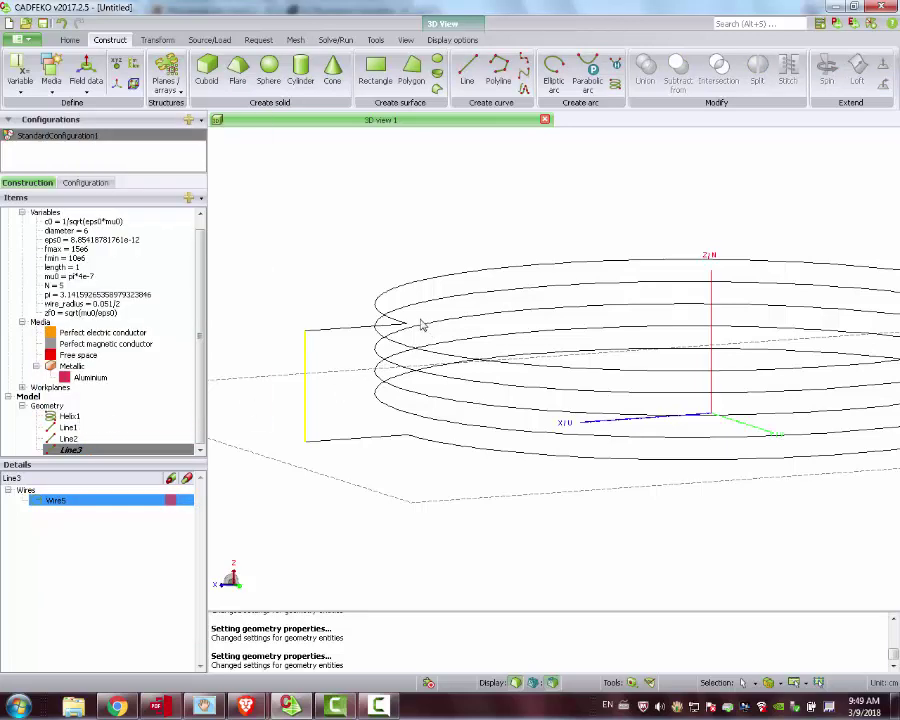
# Step: Union Helix1 with Line1, Line2 and Line3 into a single geometry, Union1
pyautogui.moveTo(422, 322); pyautogui.dragTo(133, 400)
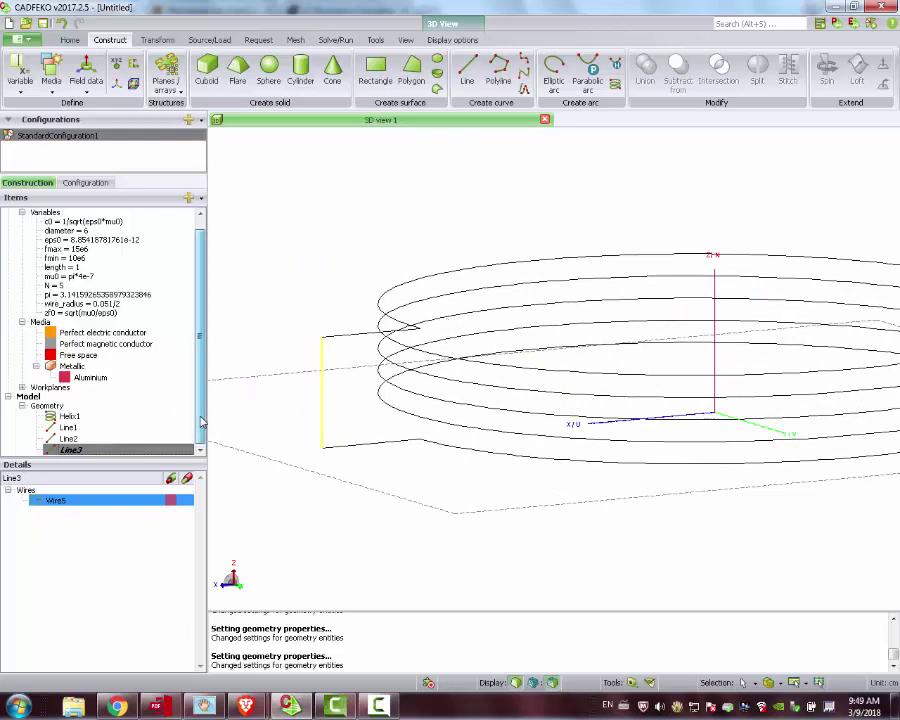
pyautogui.scroll(-4, 533, 370)
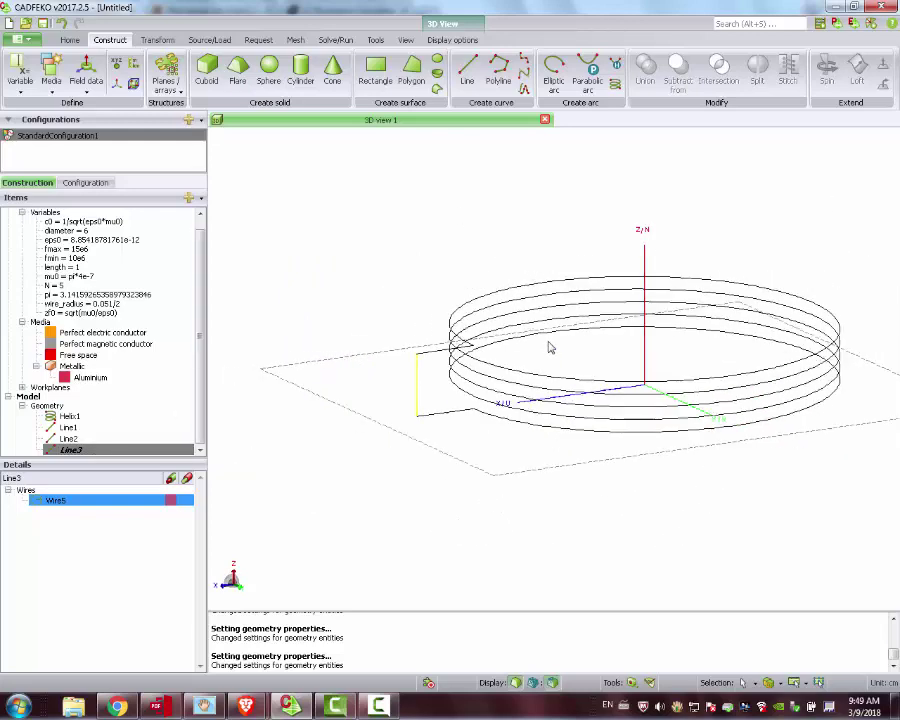
pyautogui.moveTo(811, 434); pyautogui.dragTo(704, 412)
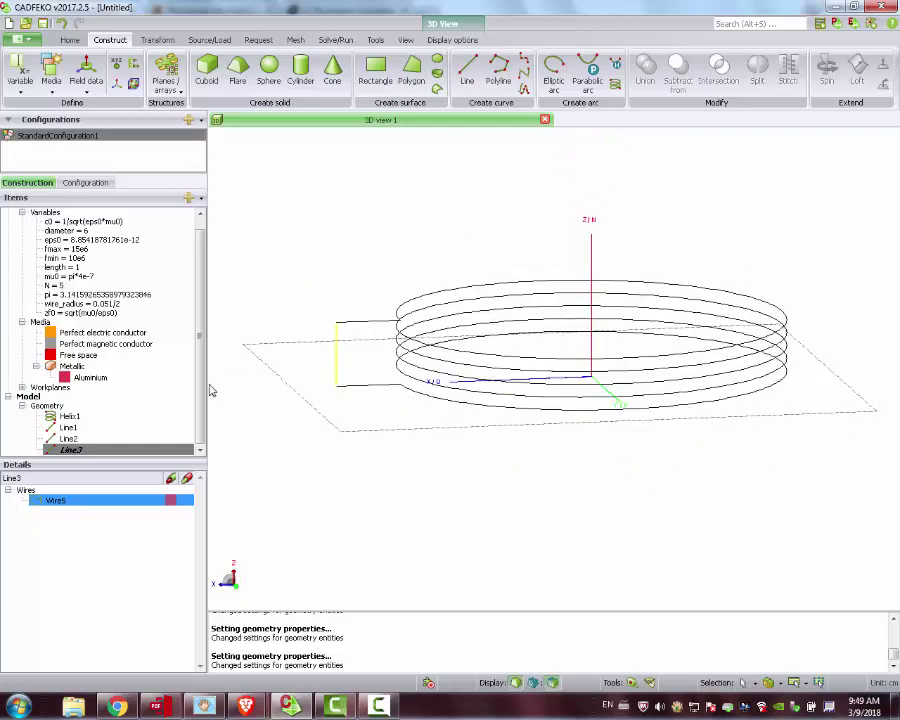
pyautogui.click(67, 427)
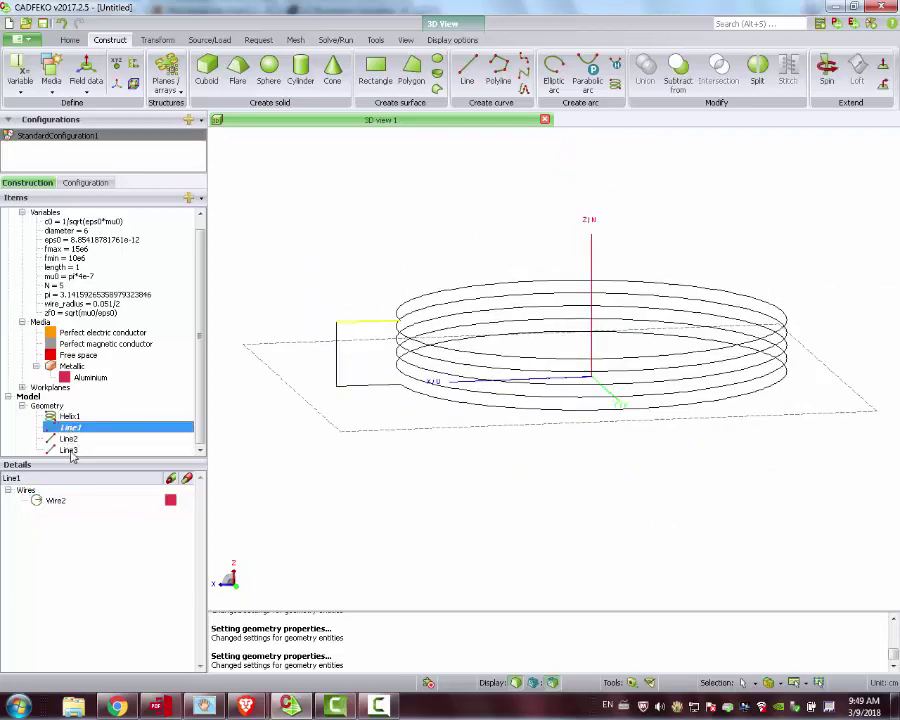
pyautogui.keyDown('shift'); pyautogui.click(70, 450); pyautogui.keyUp('shift')
pyautogui.keyDown('ctrl'); pyautogui.click(71, 417); pyautogui.keyUp('ctrl')
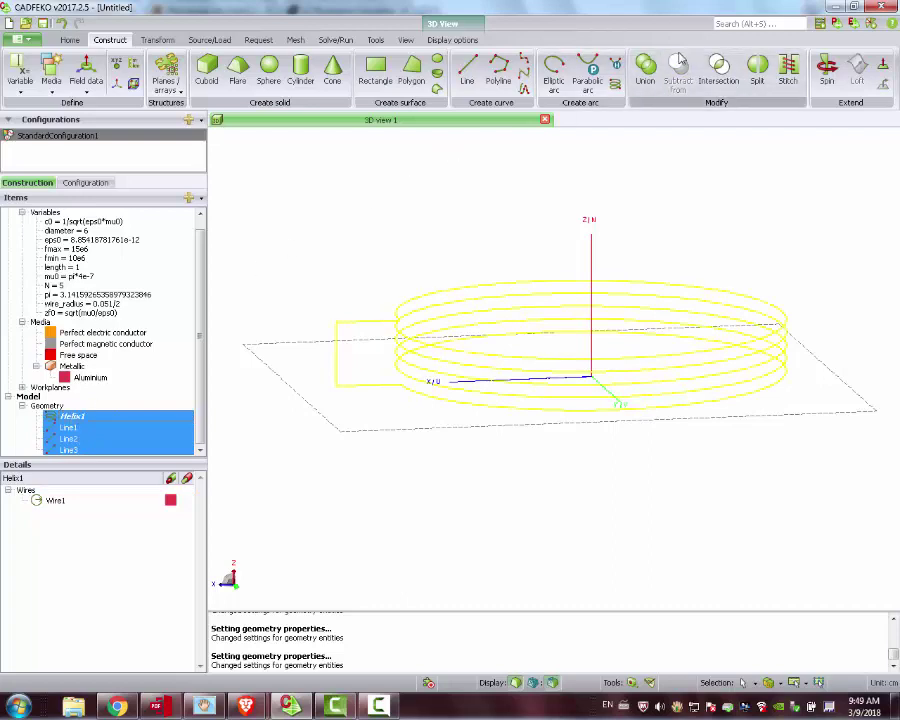
pyautogui.click(645, 70)
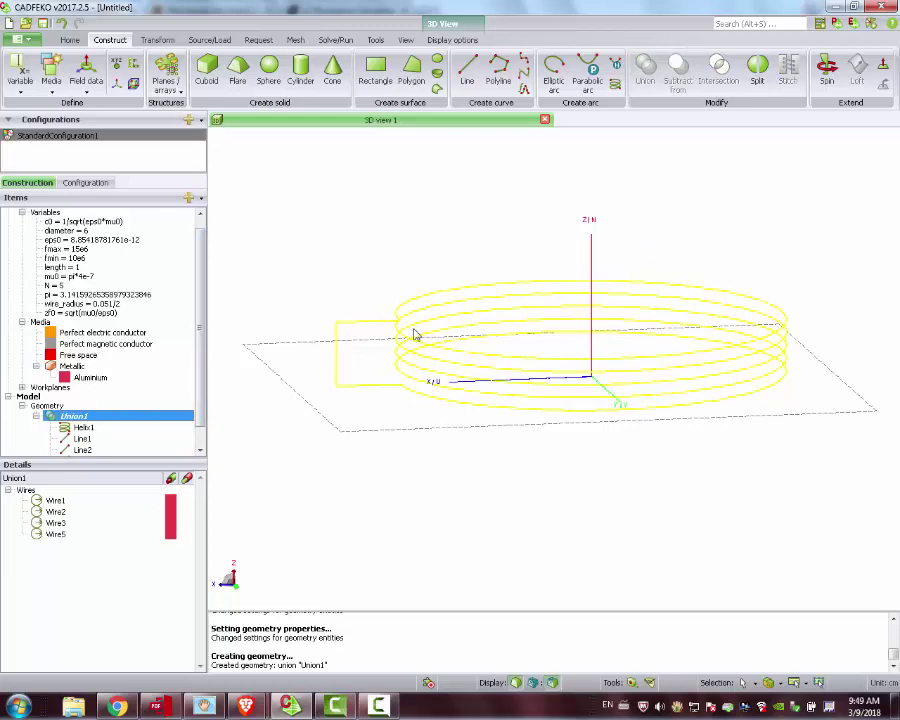
pyautogui.moveTo(436, 346); pyautogui.dragTo(424, 374)
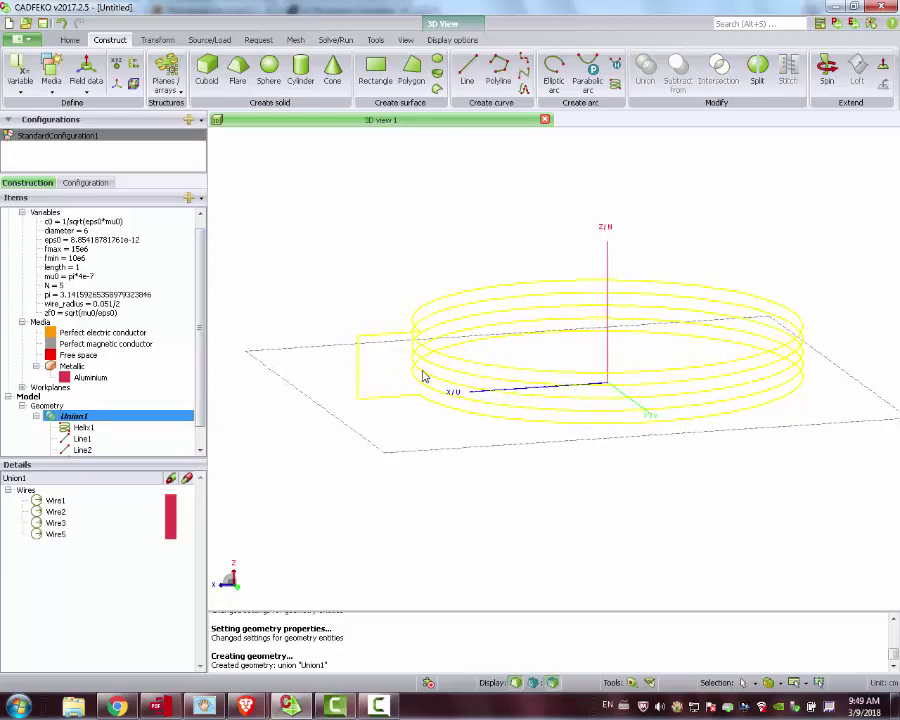
pyautogui.click(359, 376)
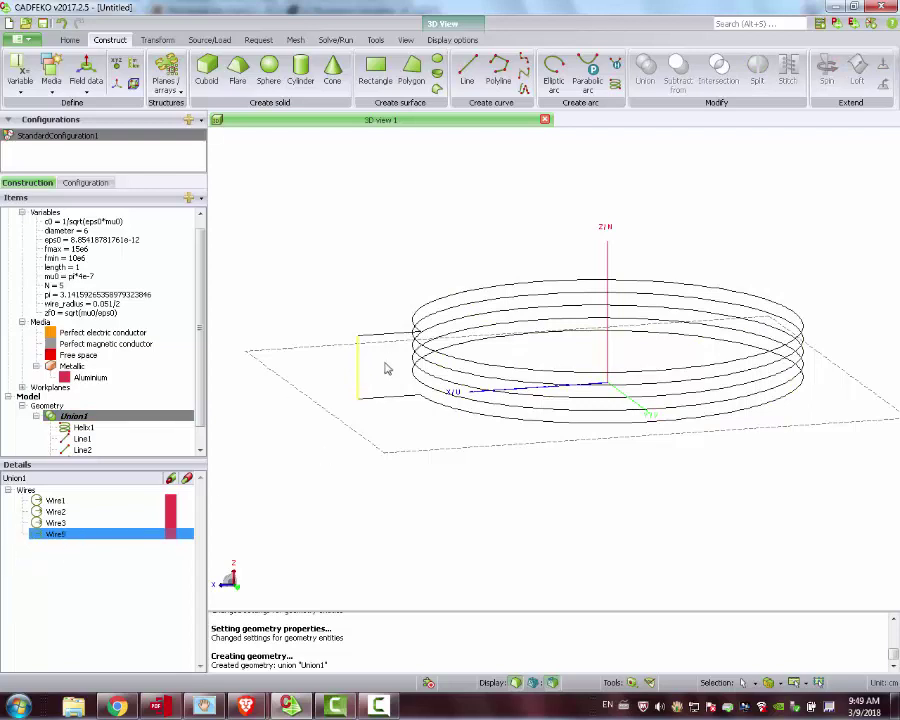
# Step: Add wire ports Port1 and Port2 at the middle of the vertical feed wire
pyautogui.click(160, 40)
pyautogui.click(205, 39)
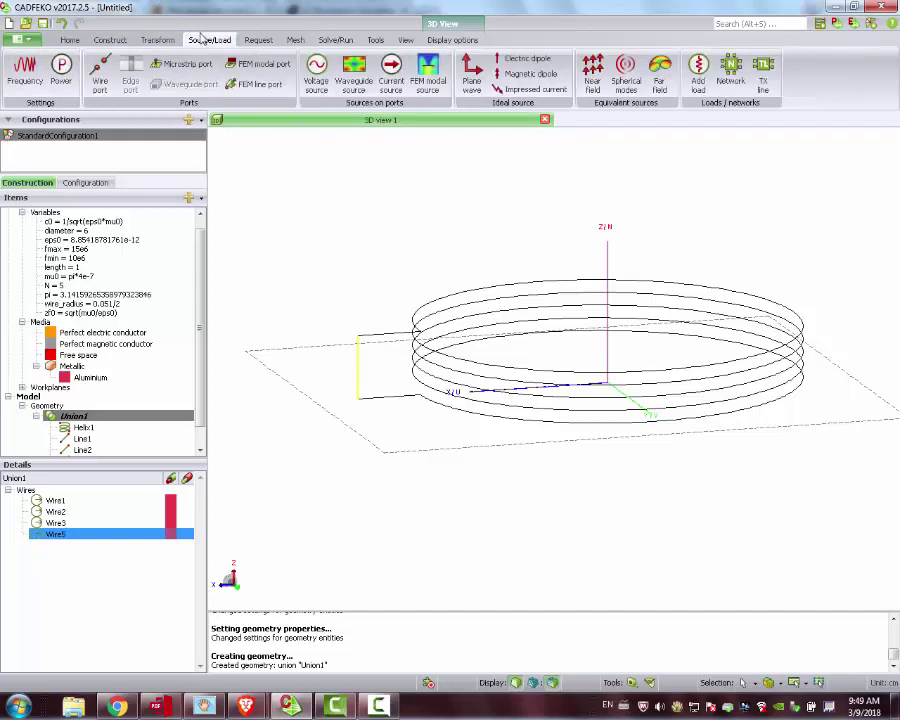
pyautogui.click(100, 72)
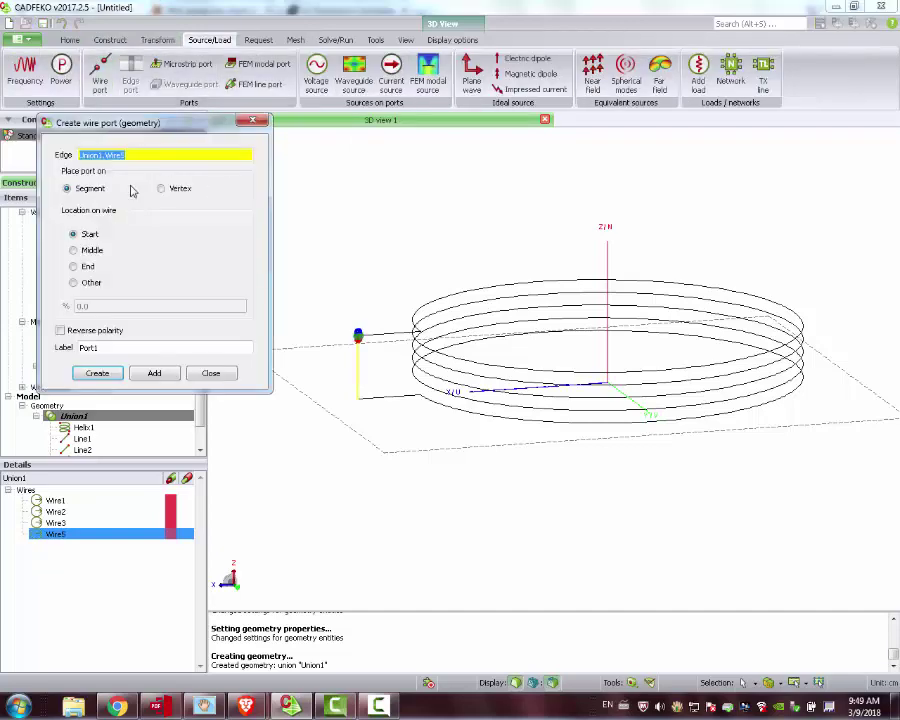
pyautogui.click(80, 250)
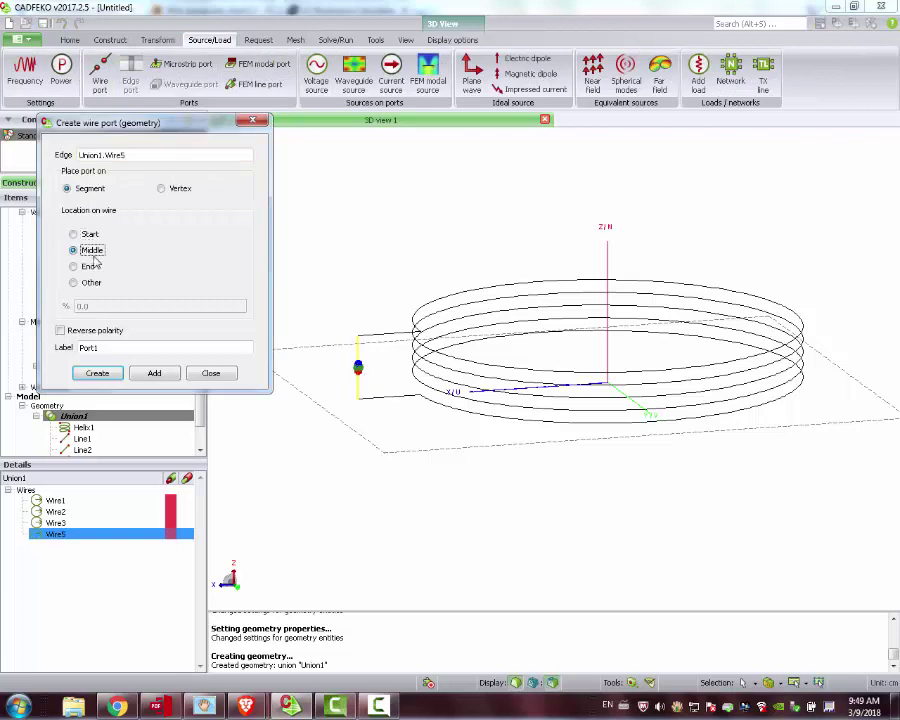
pyautogui.click(155, 373)
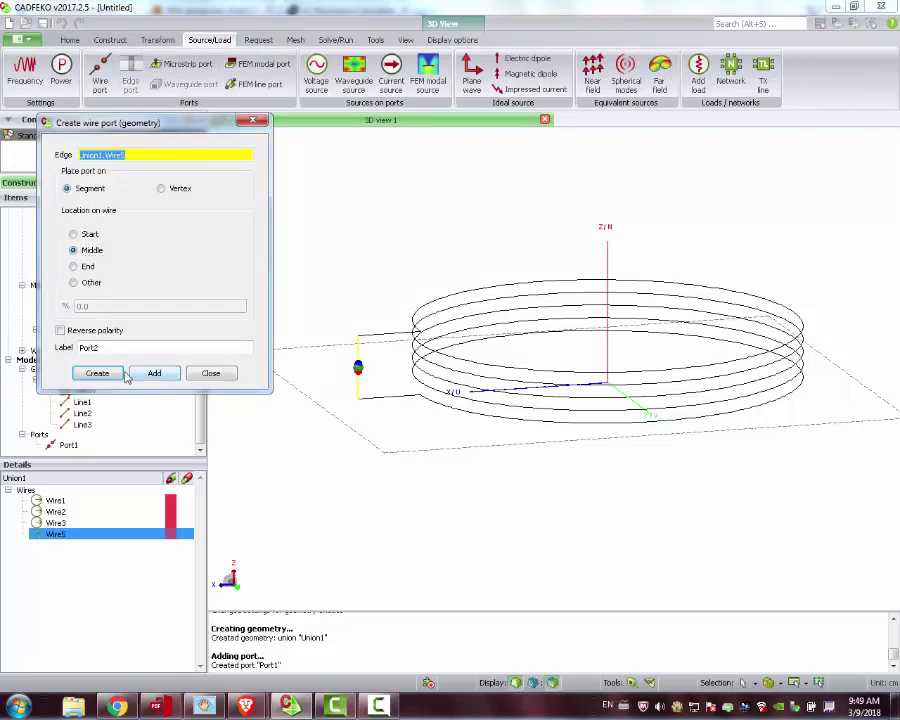
pyautogui.click(97, 373)
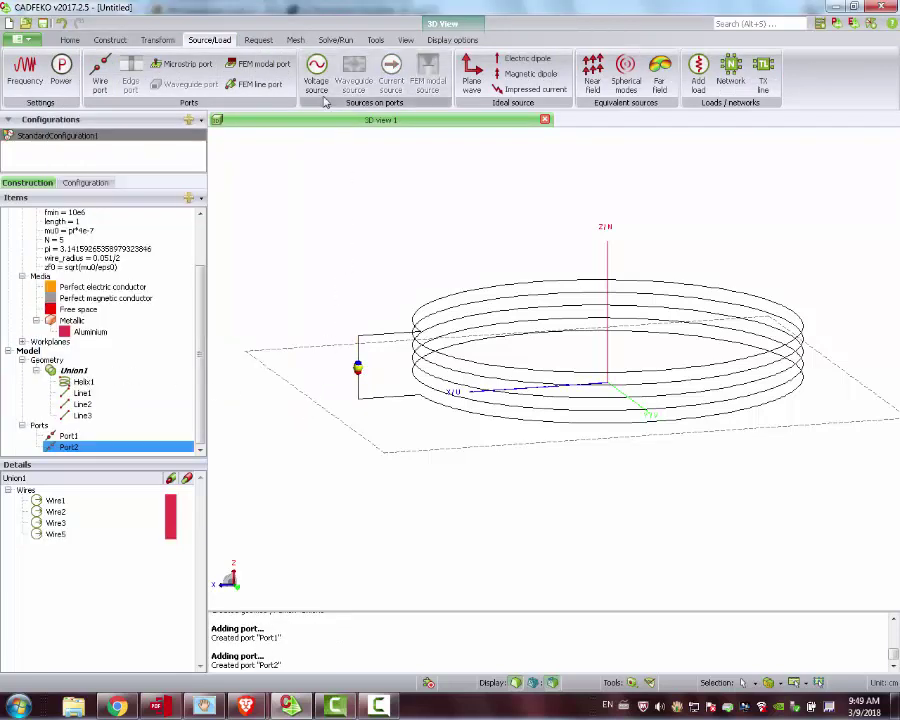
# Step: Drive Port1 with a 1 V, 50 Ω voltage source, VoltageSource1
pyautogui.click(316, 68)
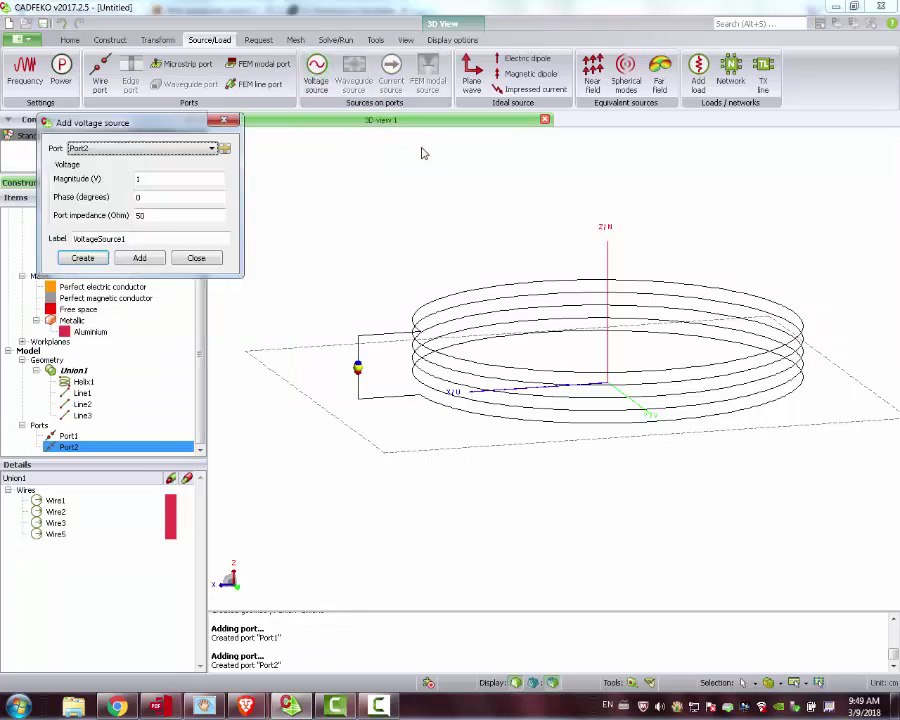
pyautogui.click(95, 150)
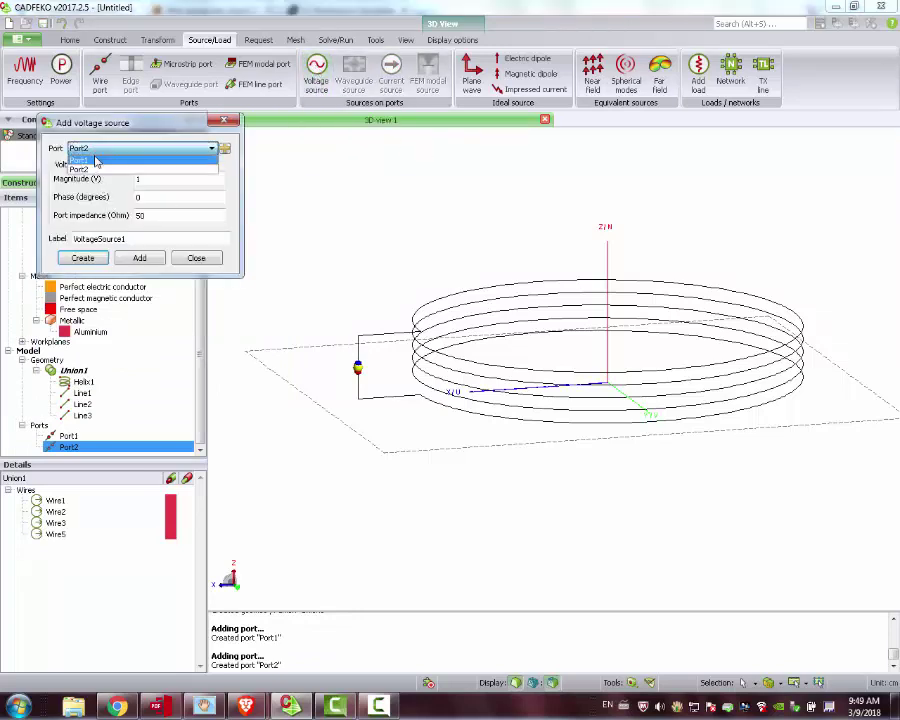
pyautogui.click(112, 159)
pyautogui.click(139, 259)
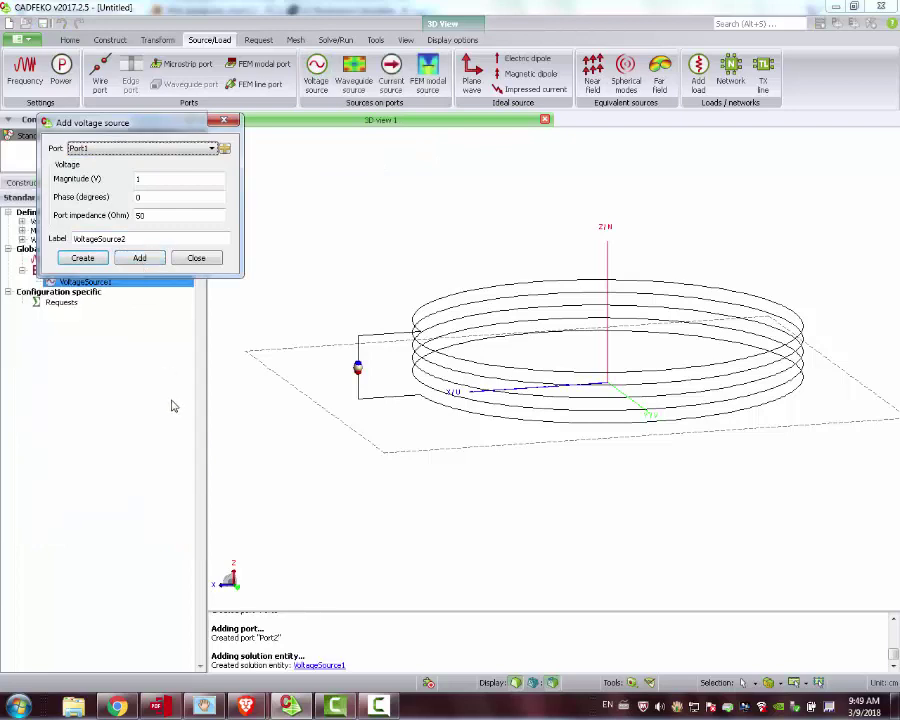
pyautogui.click(195, 258)
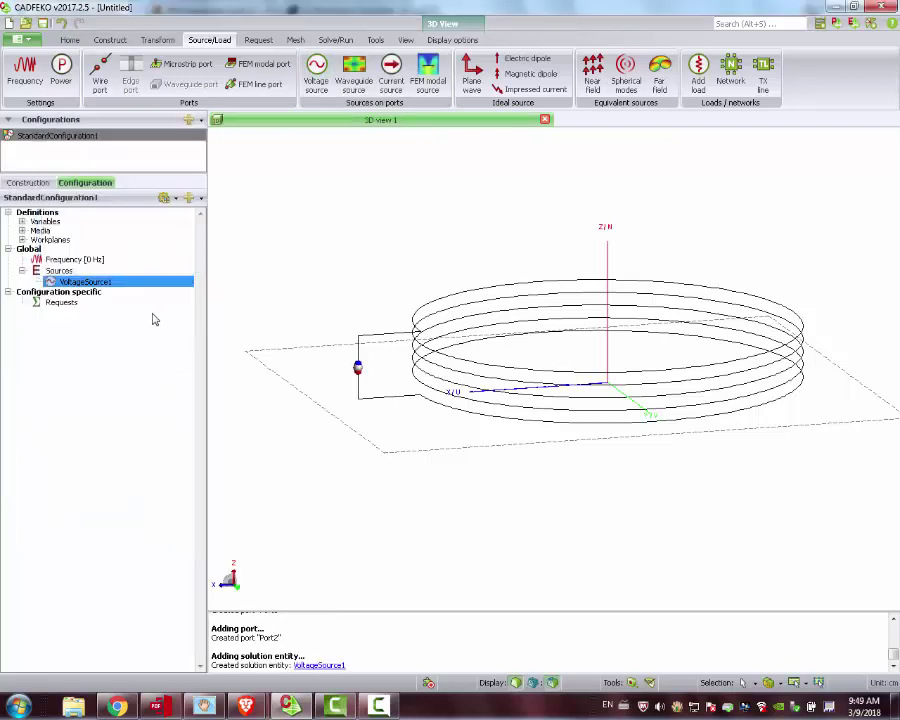
pyautogui.click(27, 182)
pyautogui.click(68, 447)
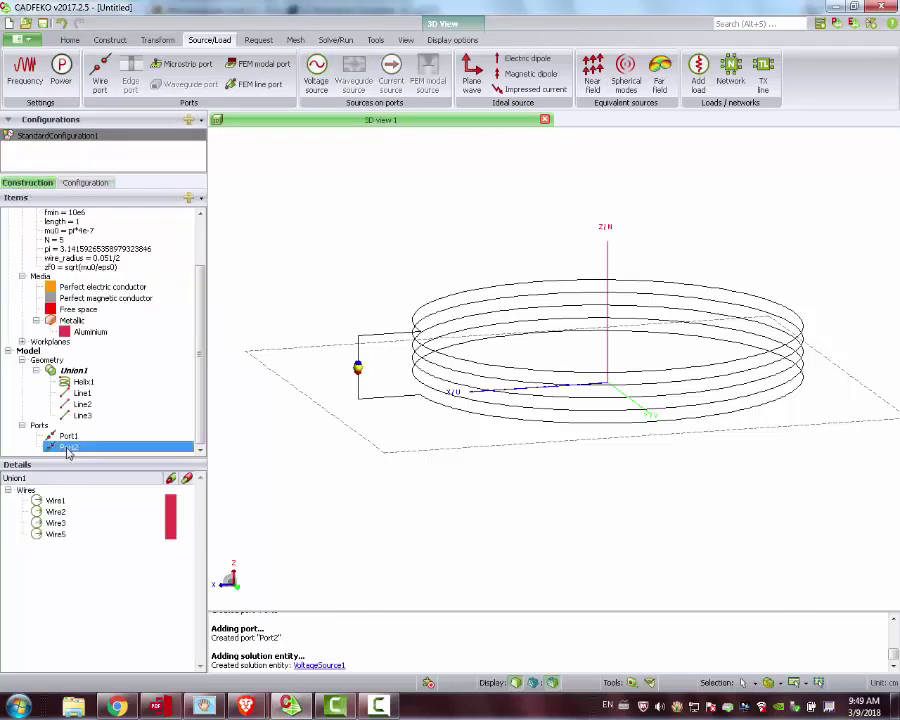
# Step: Delete the extra Port2 and review VoltageSource1 on Port1
pyautogui.rightClick(68, 450)
pyautogui.click(80, 455)
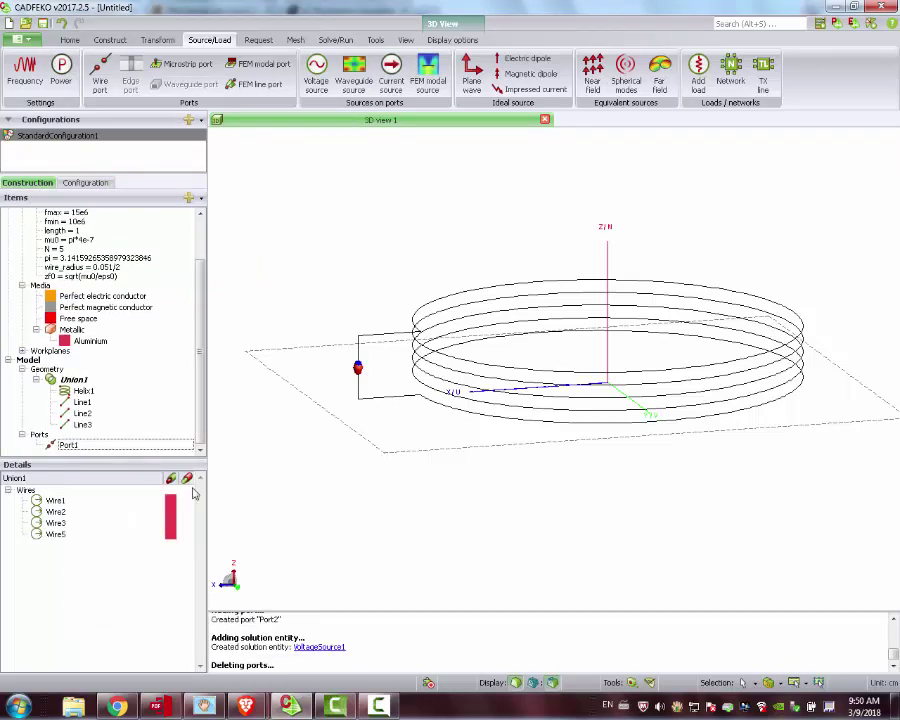
pyautogui.click(62, 446)
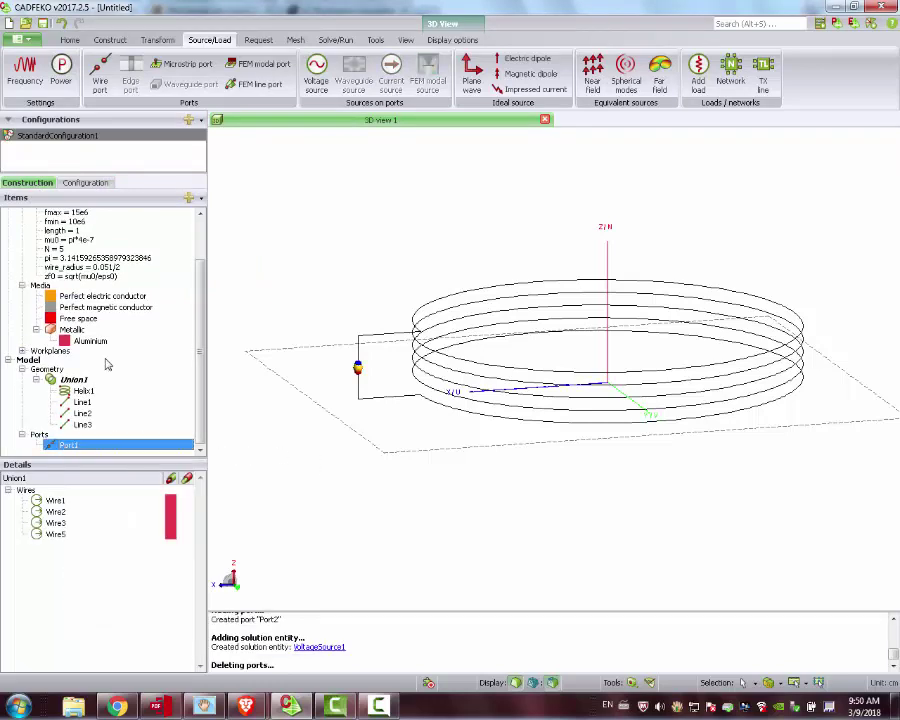
pyautogui.click(85, 183)
pyautogui.doubleClick(85, 281)
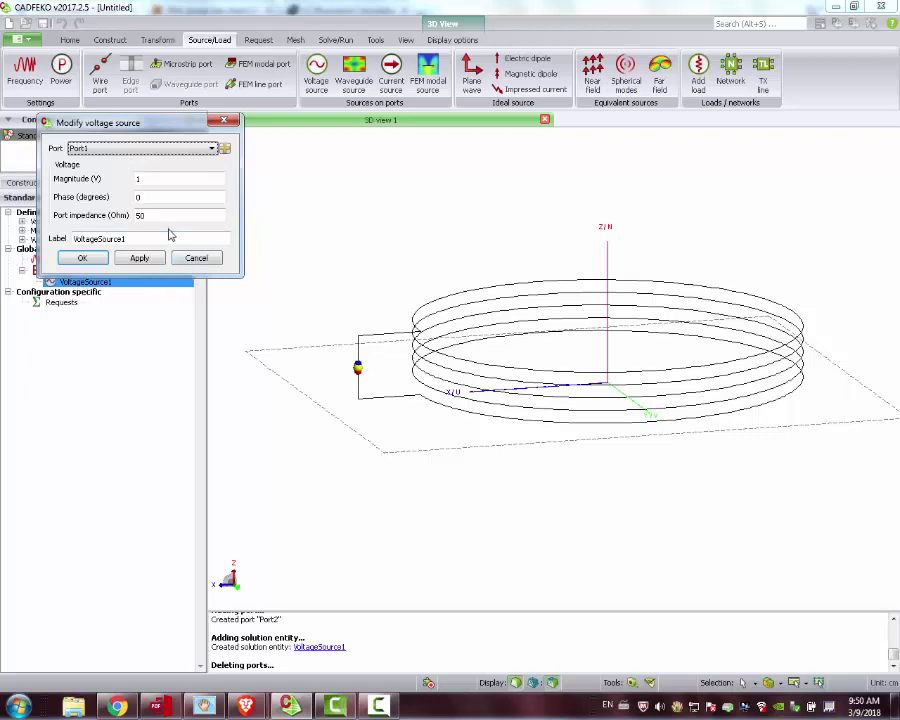
pyautogui.click(216, 260)
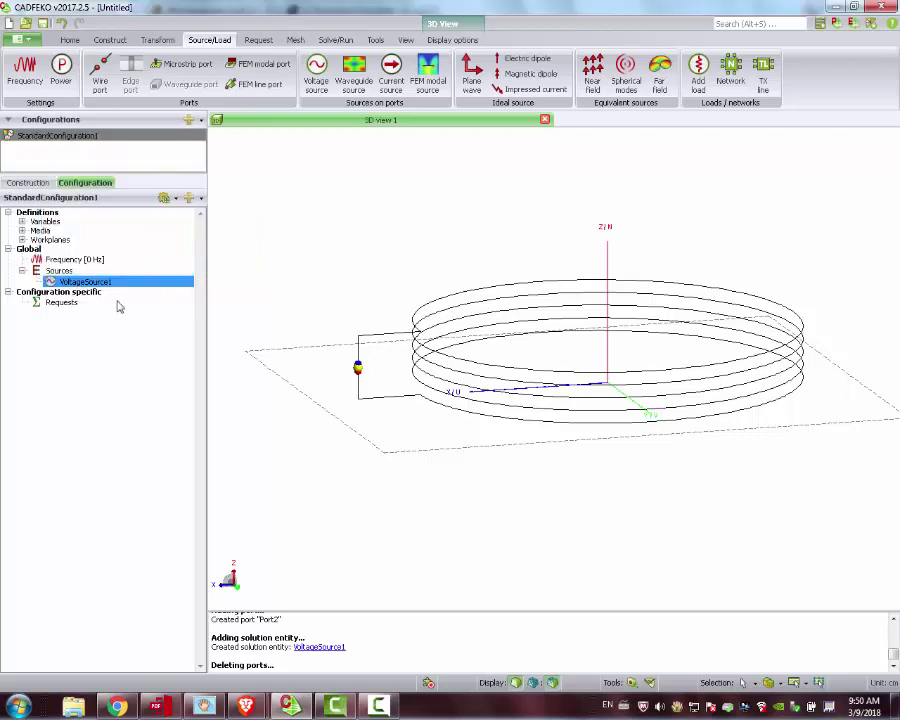
# Step: Switch to the construction tree, select Geometry, and view the coil from the side
pyautogui.click(32, 183)
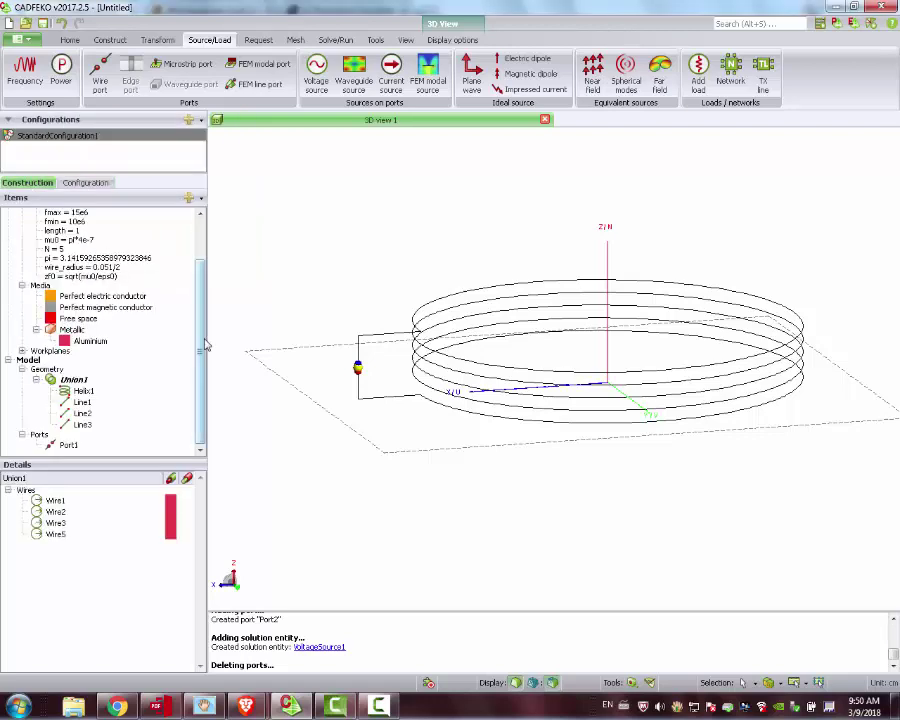
pyautogui.click(50, 370)
pyautogui.moveTo(430, 420); pyautogui.dragTo(358, 266)
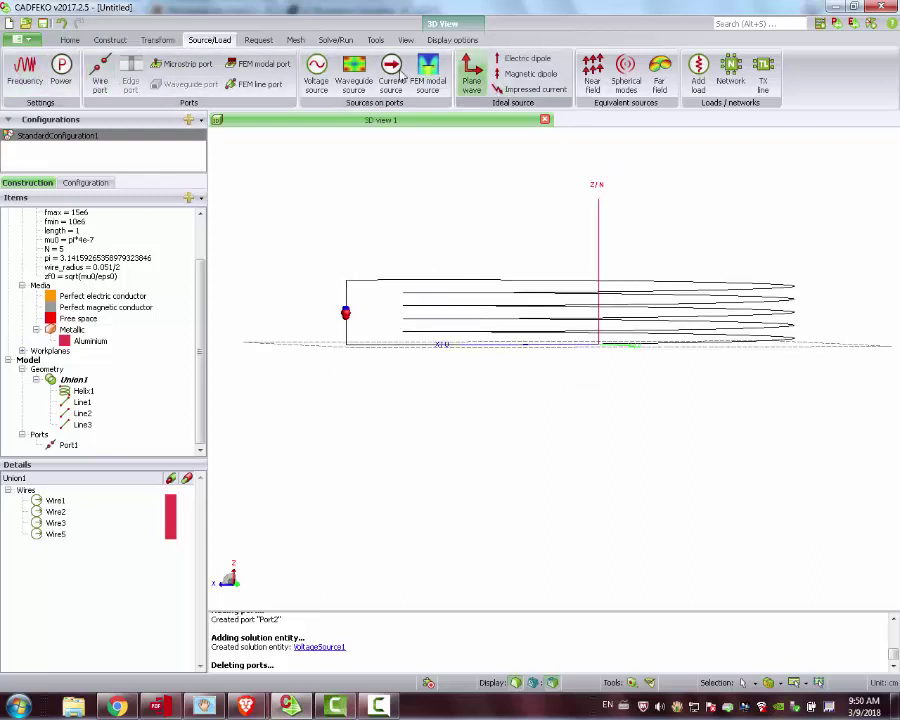
# Step: Set the solution frequency to 21 linearly spaced points from fmin to fmax (250 kHz steps)
pyautogui.click(26, 70)
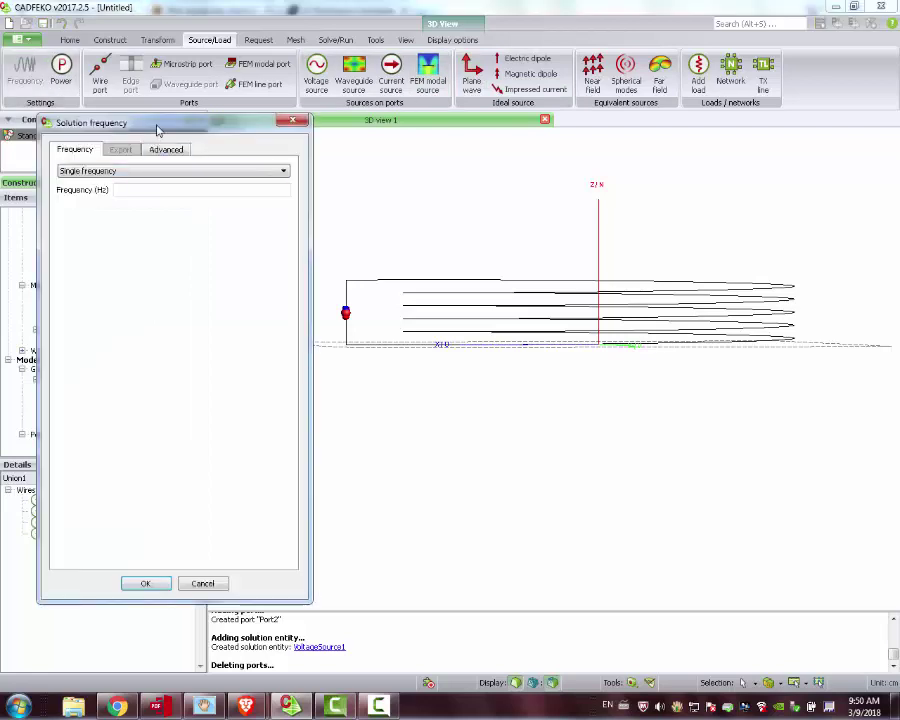
pyautogui.moveTo(161, 122); pyautogui.dragTo(417, 116)
pyautogui.click(418, 166)
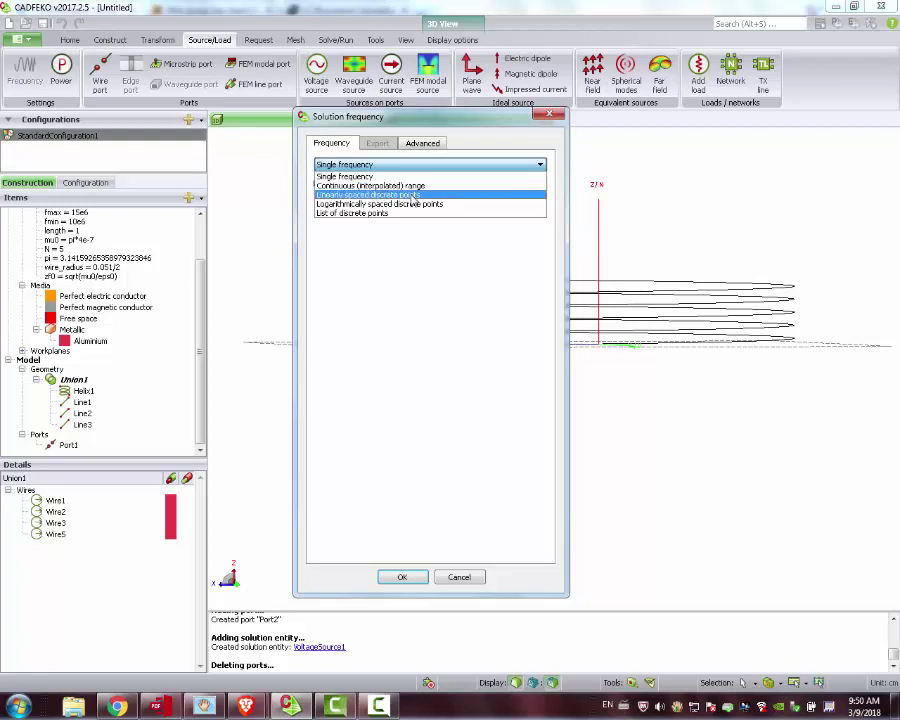
pyautogui.click(411, 195)
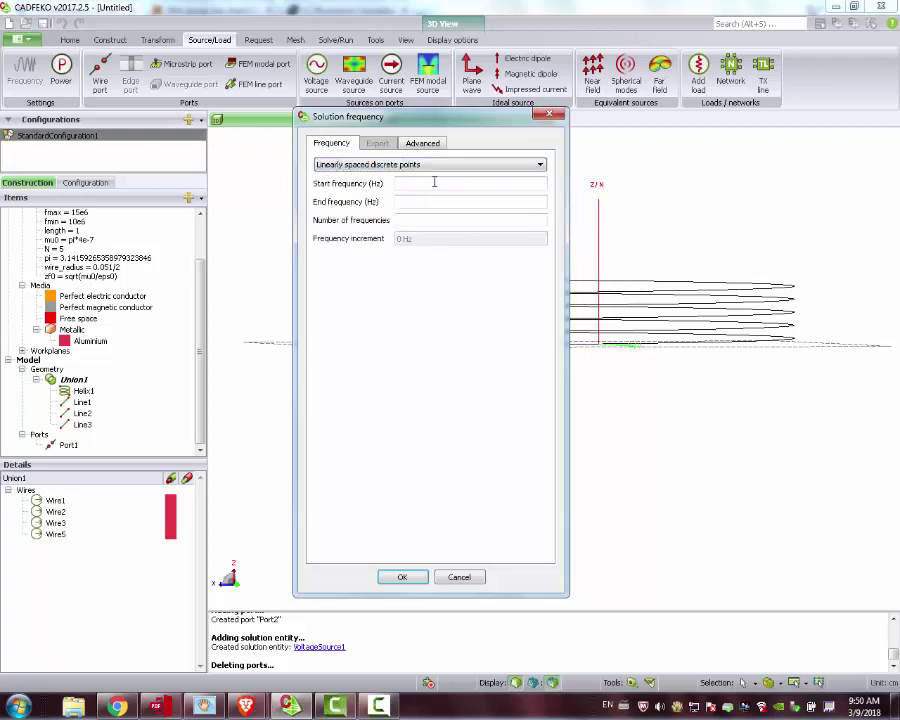
pyautogui.write('fmin')
pyautogui.press('Tab')
pyautogui.write('f')
pyautogui.press('Tab')
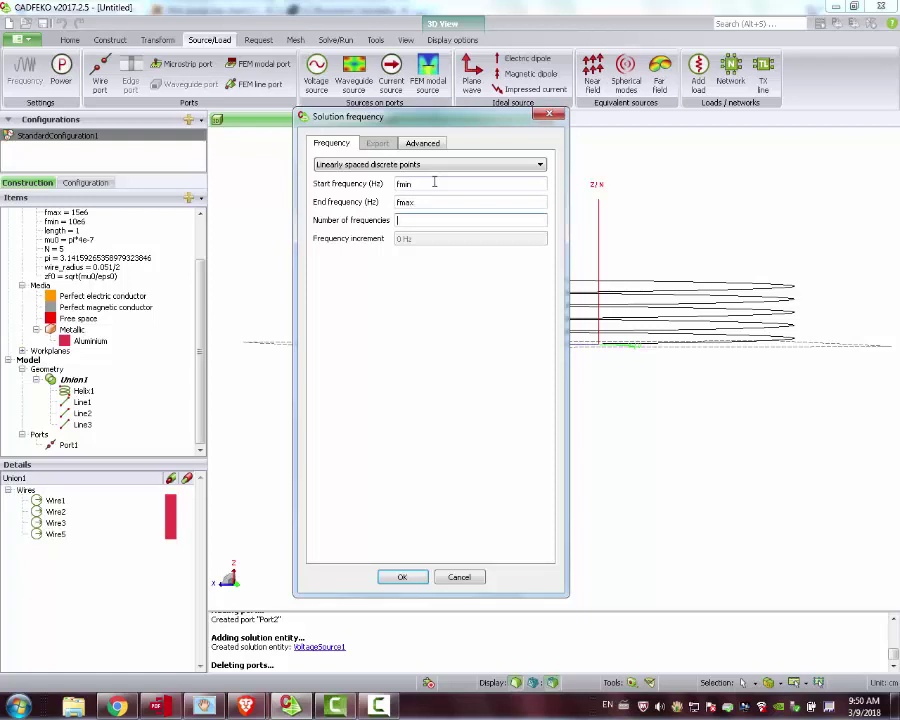
pyautogui.write('21')
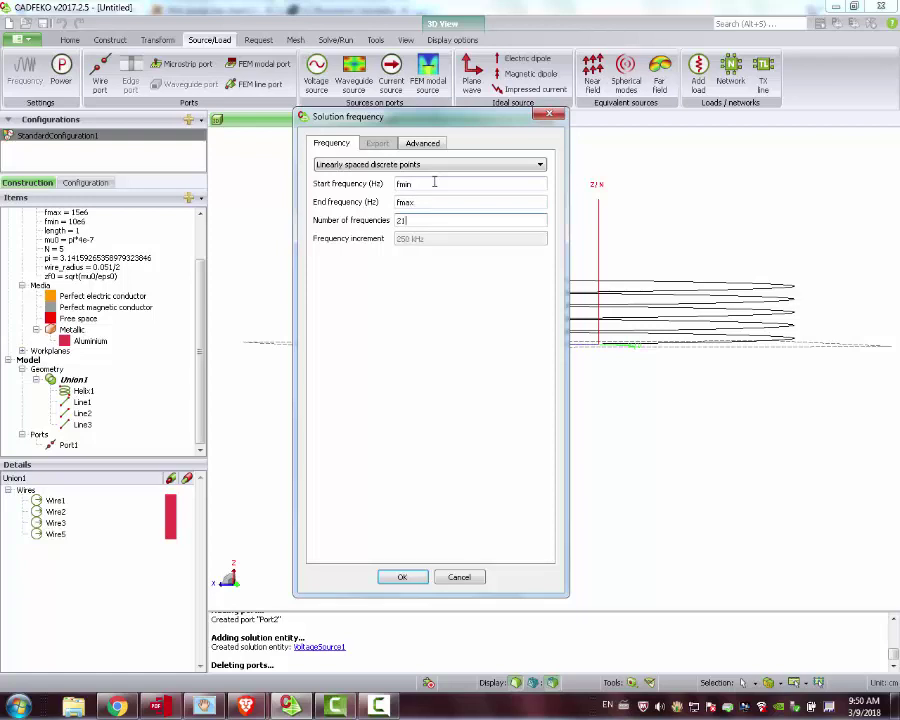
pyautogui.click(407, 579)
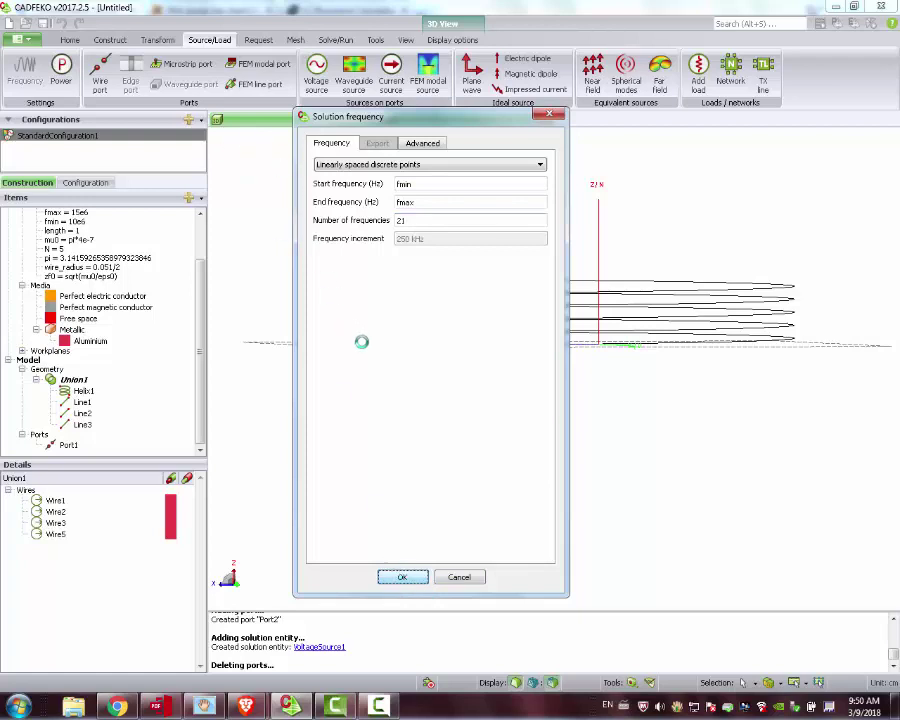
# Step: Mesh Union1 with wire segment radius wire_radius/4, producing 49 segments
pyautogui.click(295, 40)
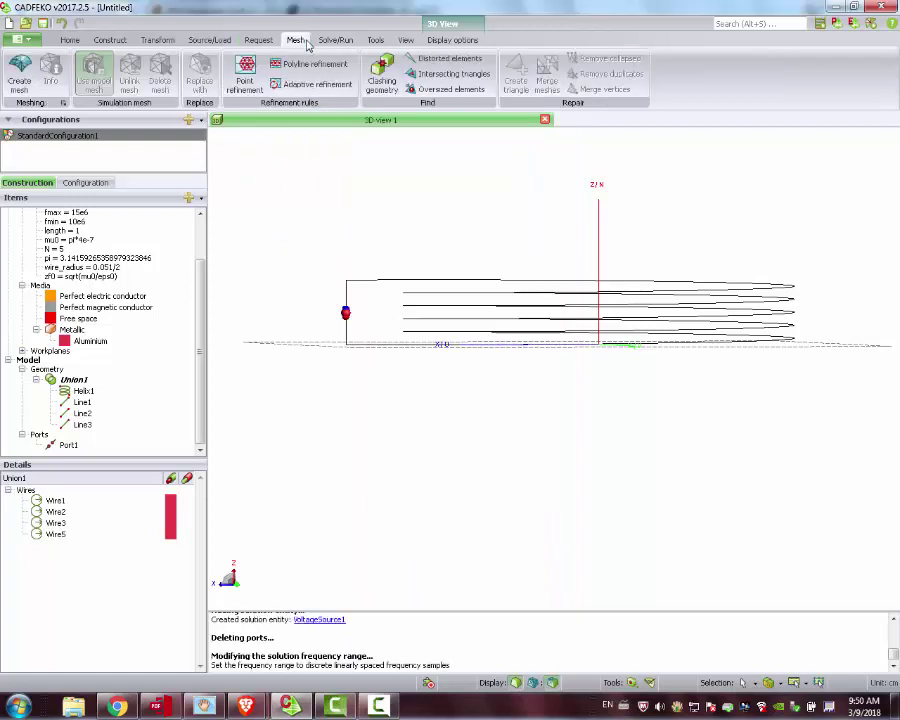
pyautogui.click(20, 76)
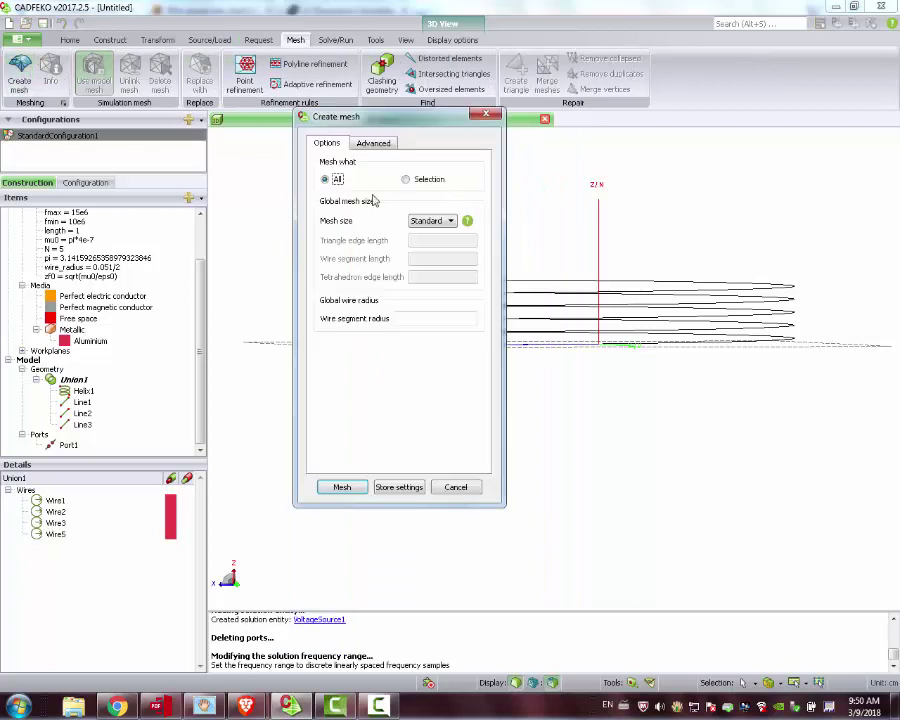
pyautogui.click(417, 319)
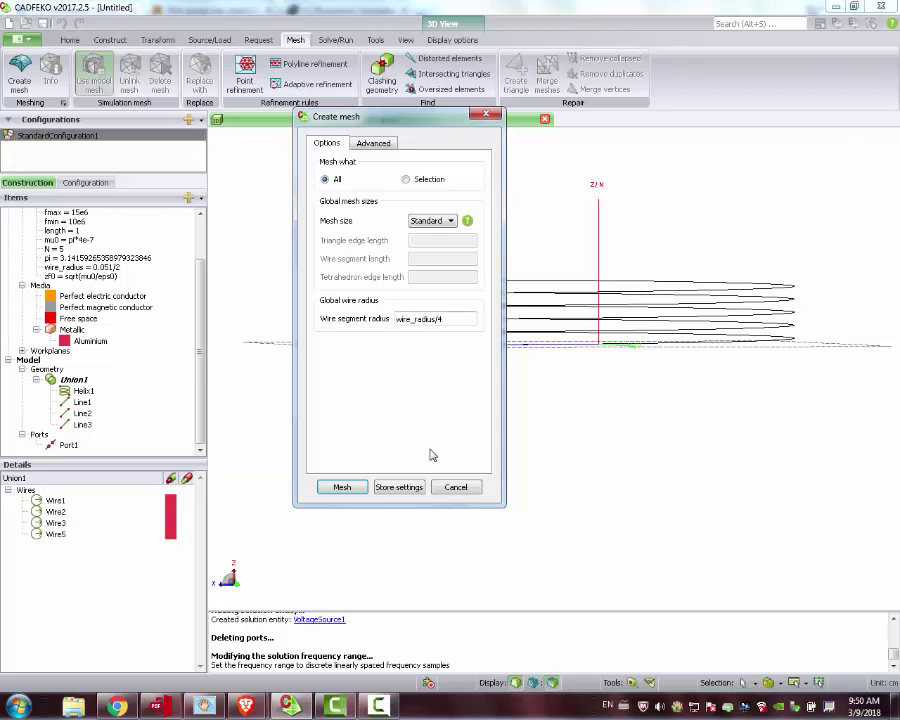
pyautogui.click(341, 487)
pyautogui.moveTo(356, 494)
pyautogui.mouseDown(button='middle')
pyautogui.moveTo(556, 476)
pyautogui.moveTo(560, 500)
pyautogui.moveTo(488, 382)
pyautogui.moveTo(455, 287)
pyautogui.moveTo(466, 289)
pyautogui.moveTo(499, 395)
pyautogui.moveTo(806, 326)
pyautogui.moveTo(617, 284)
pyautogui.moveTo(748, 392)
pyautogui.mouseUp(button='middle')
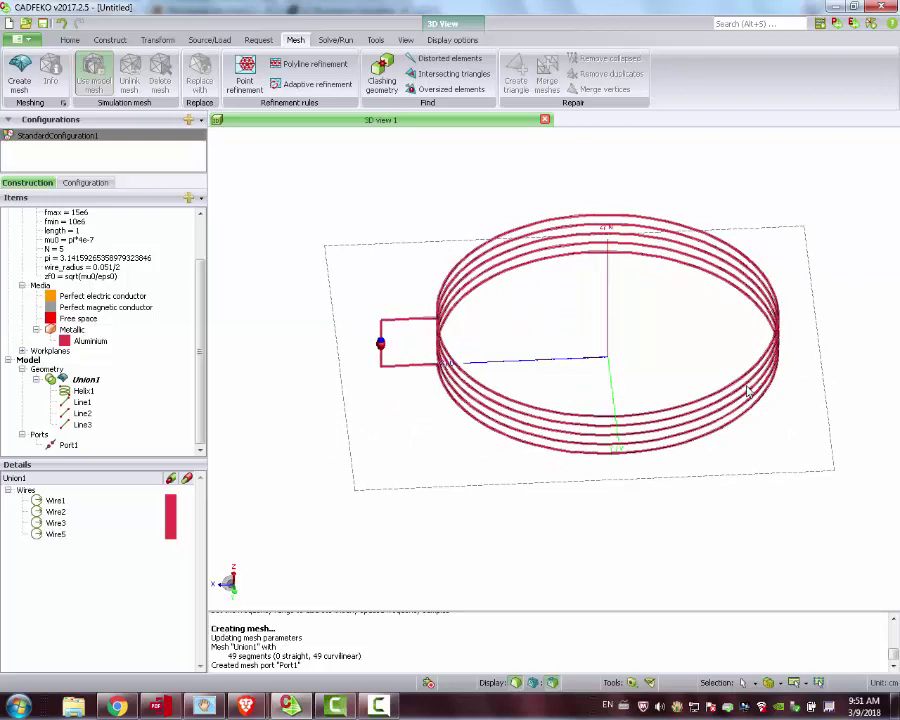
# Step: Run CEM validation on the meshed coil and close the passing results
pyautogui.click(338, 40)
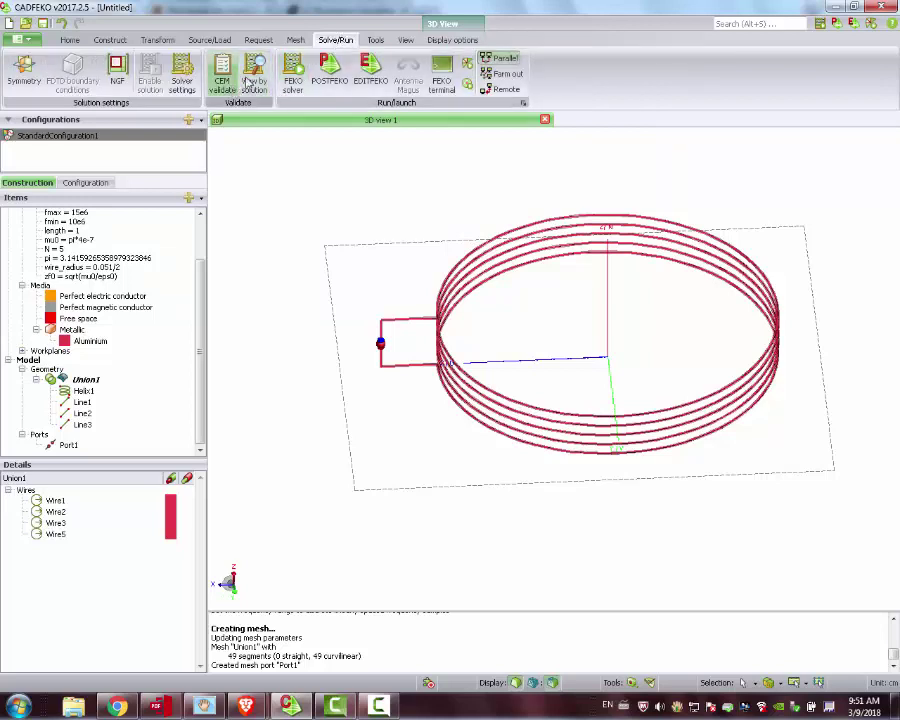
pyautogui.click(225, 70)
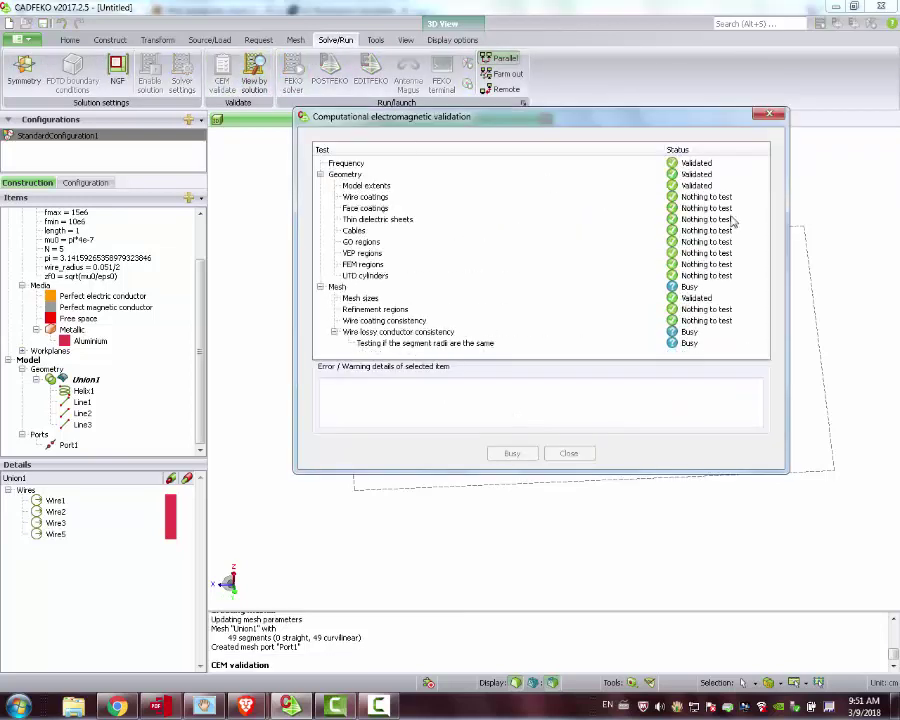
pyautogui.moveTo(766, 172); pyautogui.dragTo(765, 278)
pyautogui.click(569, 454)
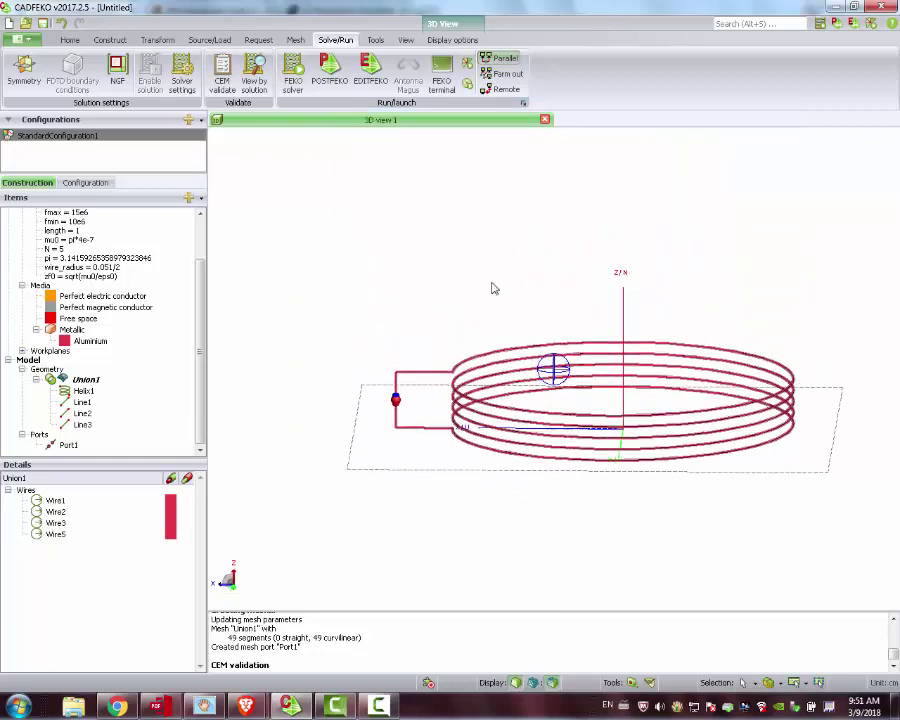
pyautogui.moveTo(492, 289); pyautogui.dragTo(549, 364, button='middle')
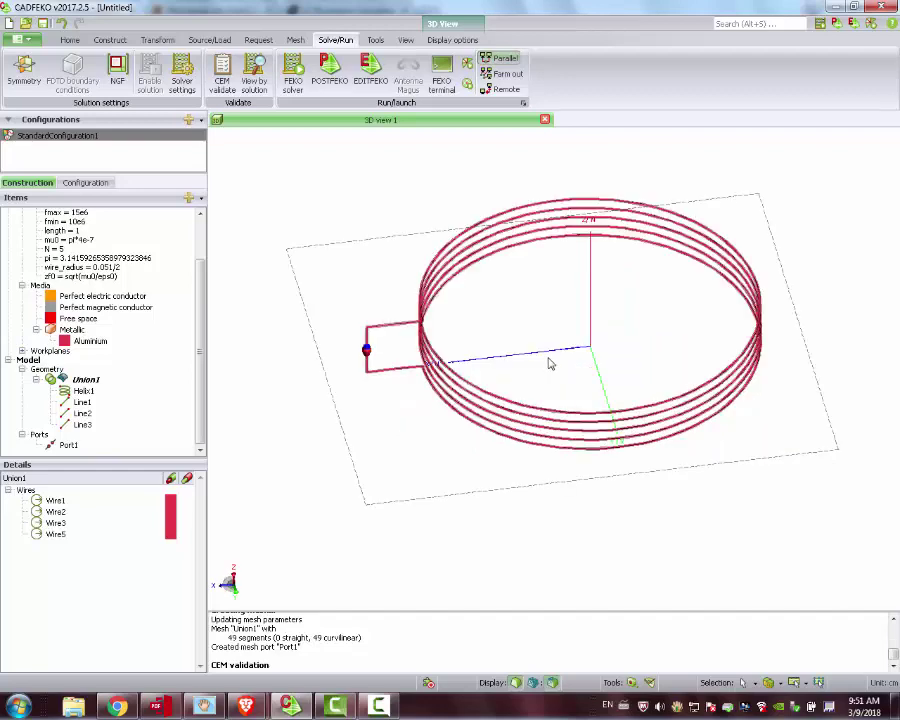
# Step: Start a new near-field request and move its window aside to view the coil
pyautogui.click(262, 40)
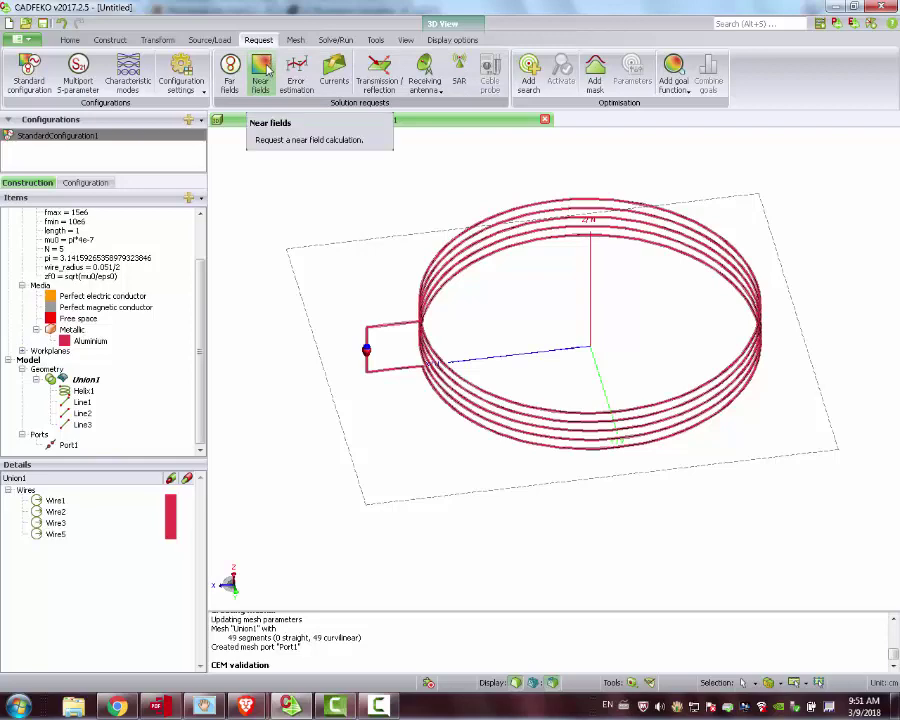
pyautogui.click(262, 70)
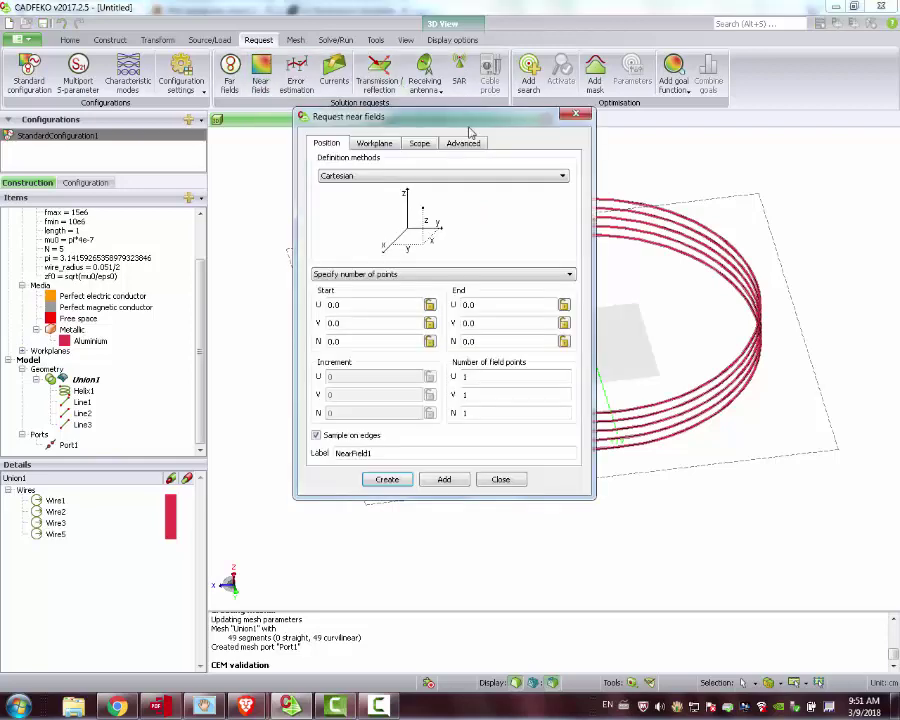
pyautogui.moveTo(454, 117); pyautogui.dragTo(119, 142)
pyautogui.moveTo(541, 282)
pyautogui.mouseDown(button='middle')
pyautogui.moveTo(559, 215)
pyautogui.moveTo(468, 261)
pyautogui.moveTo(581, 543)
pyautogui.mouseUp(button='middle')
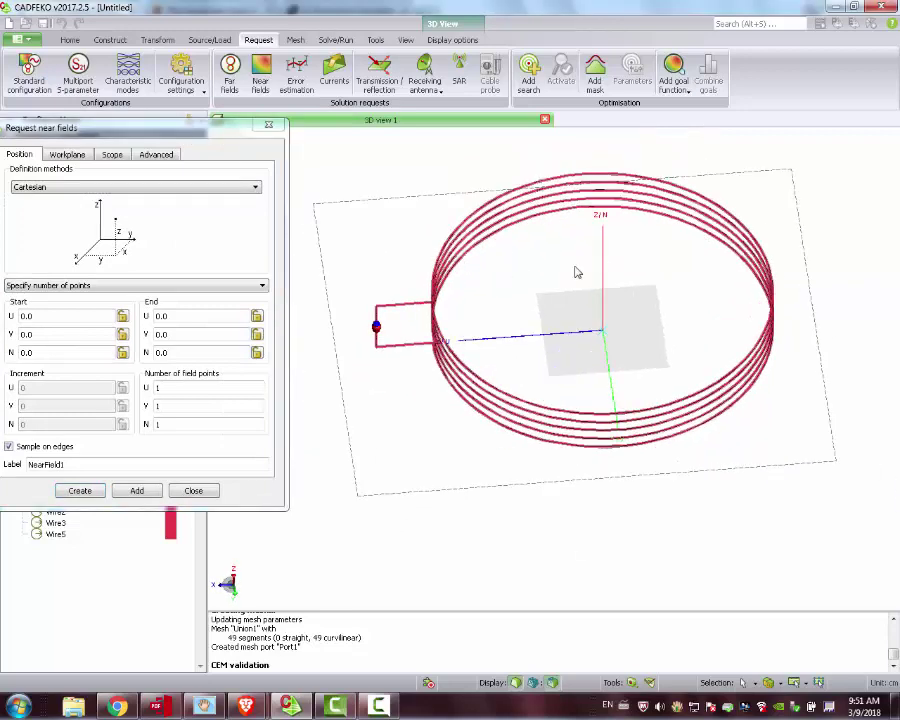
pyautogui.moveTo(596, 414)
pyautogui.mouseDown(button='middle')
pyautogui.moveTo(708, 392)
pyautogui.moveTo(675, 418)
pyautogui.mouseUp(button='middle')
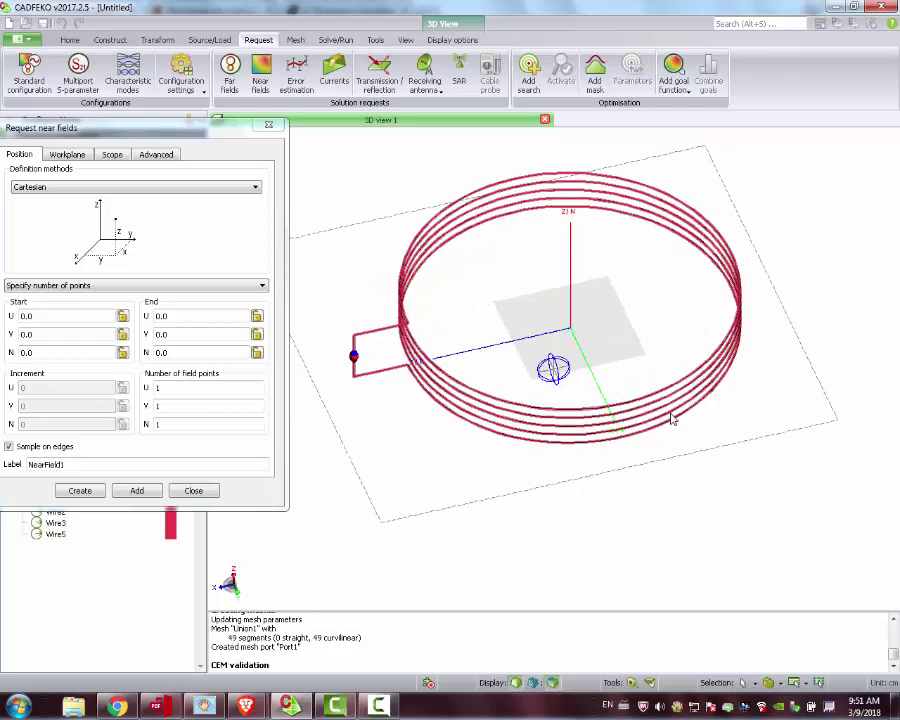
# Step: Set the near-field start U/V to -diameter and end U/V to diameter
pyautogui.click(48, 318)
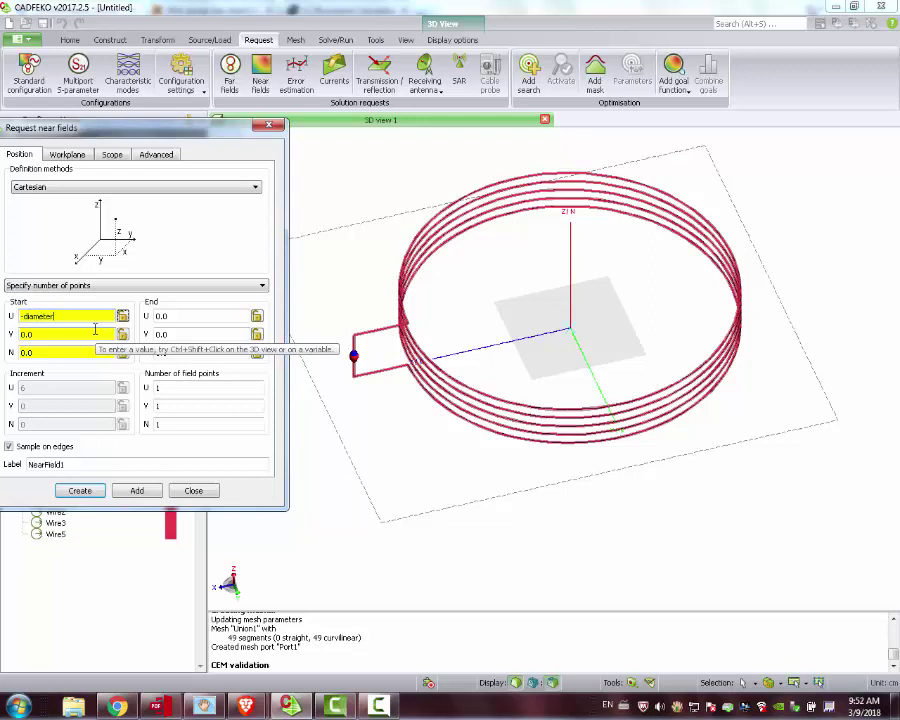
pyautogui.write('-diameter')
pyautogui.press('Tab')
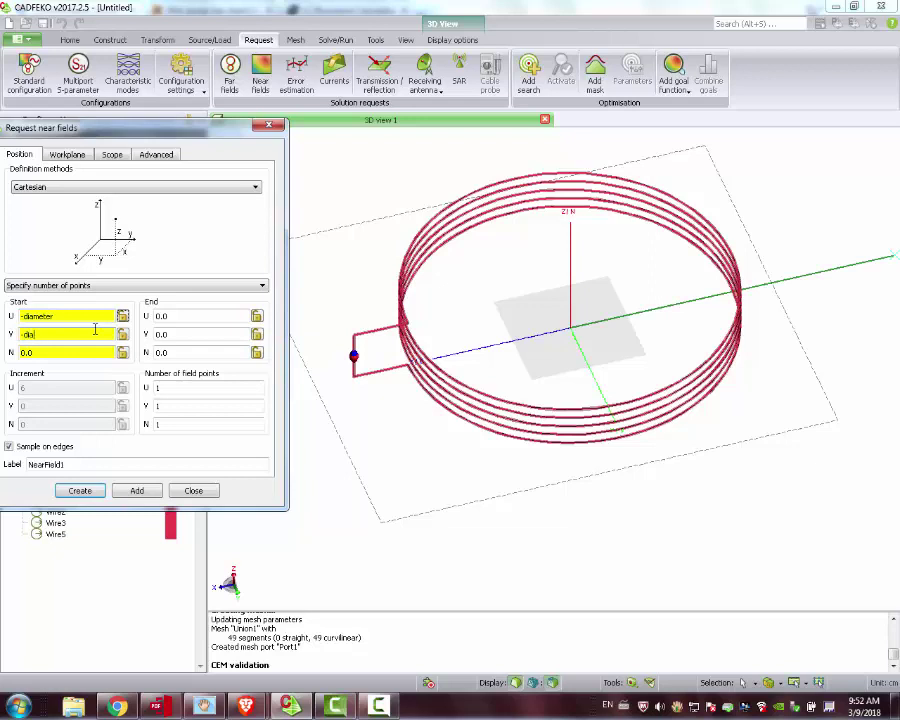
pyautogui.press('Tab')
pyautogui.press('Tab')
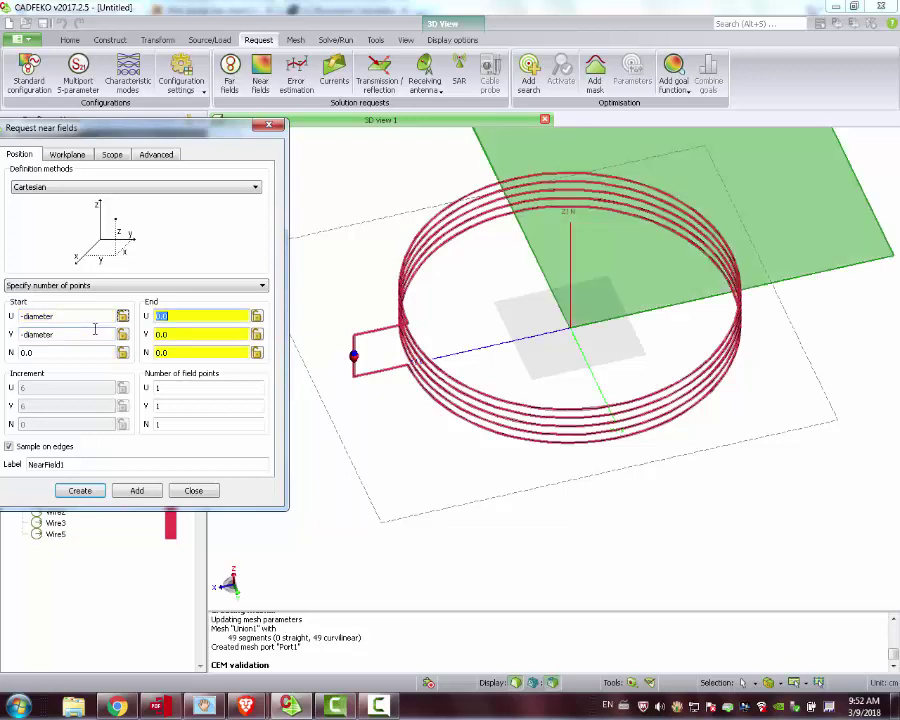
pyautogui.write('diameter')
pyautogui.press('Tab')
pyautogui.write('di')
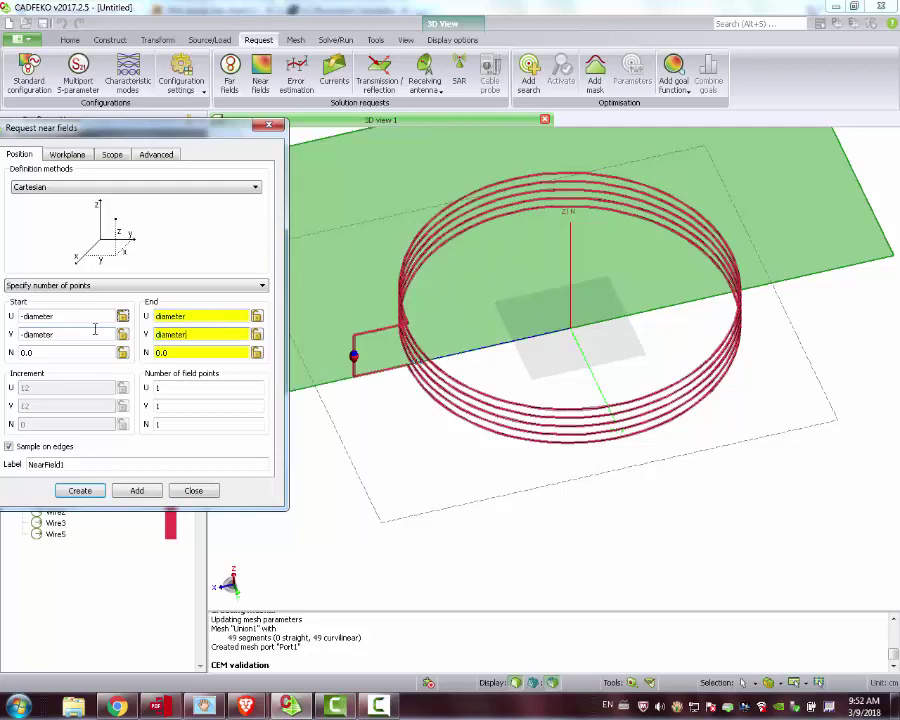
pyautogui.moveTo(576, 409); pyautogui.dragTo(466, 229)
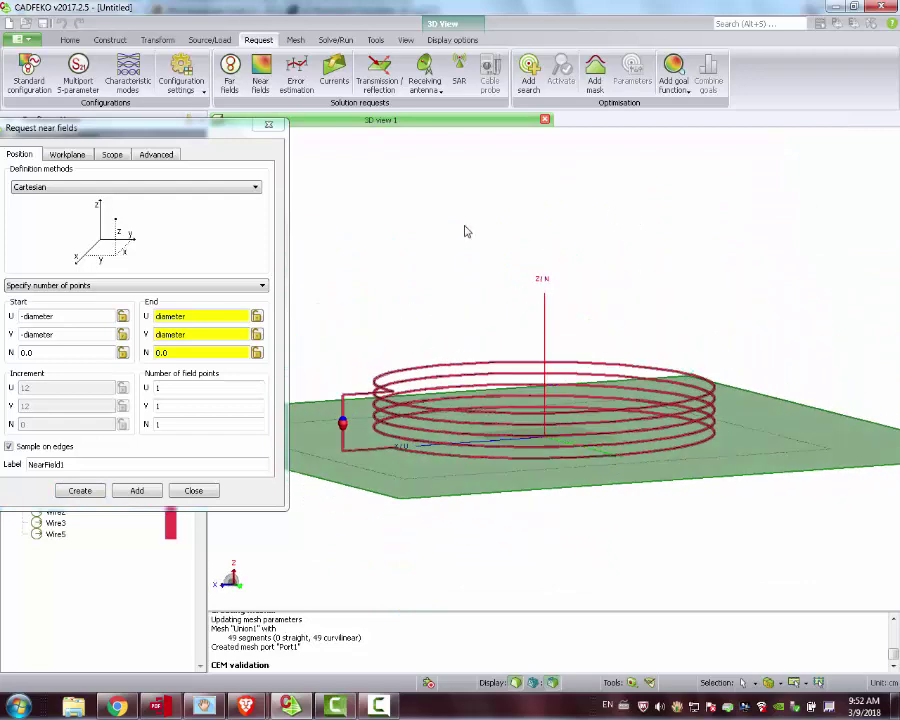
# Step: Use 21 points in U and V, then add NearField1 and close the dialog
pyautogui.doubleClick(181, 387)
pyautogui.write('21')
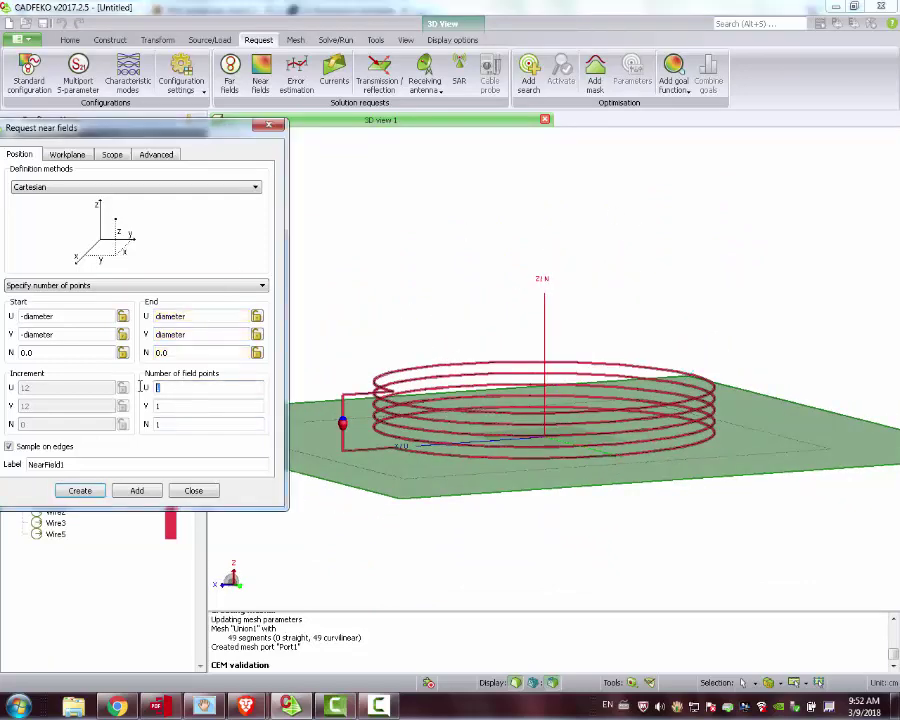
pyautogui.doubleClick(168, 406)
pyautogui.write('21')
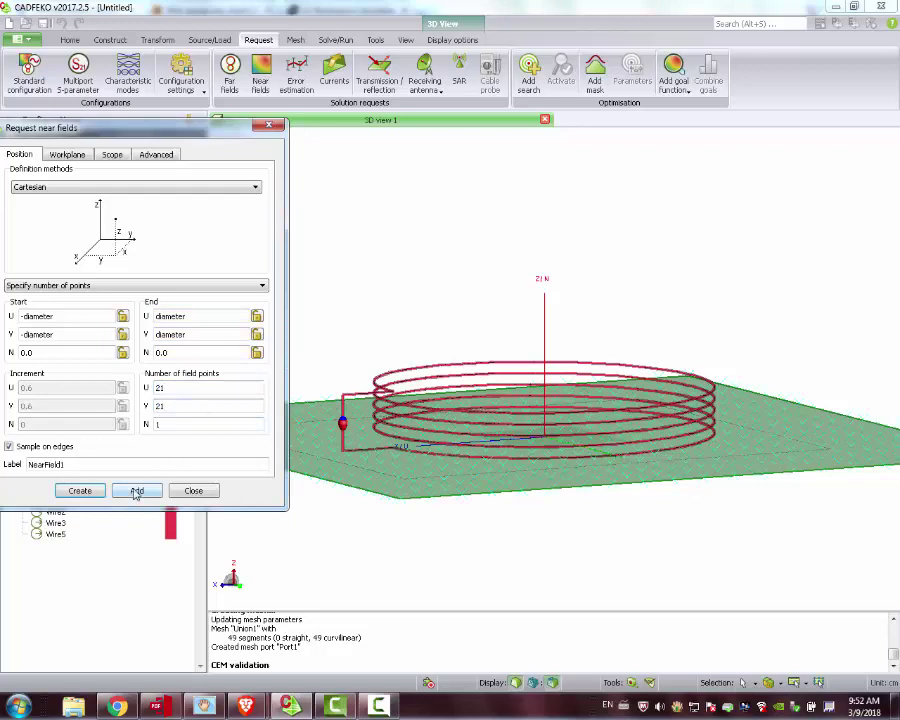
pyautogui.click(135, 489)
pyautogui.moveTo(591, 386); pyautogui.dragTo(606, 366)
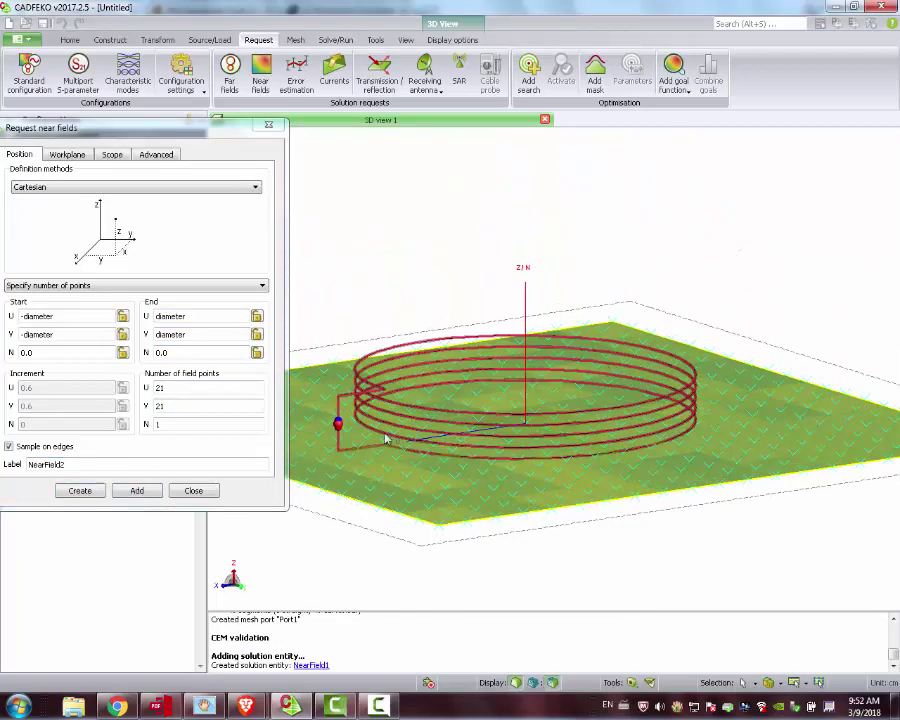
pyautogui.click(185, 494)
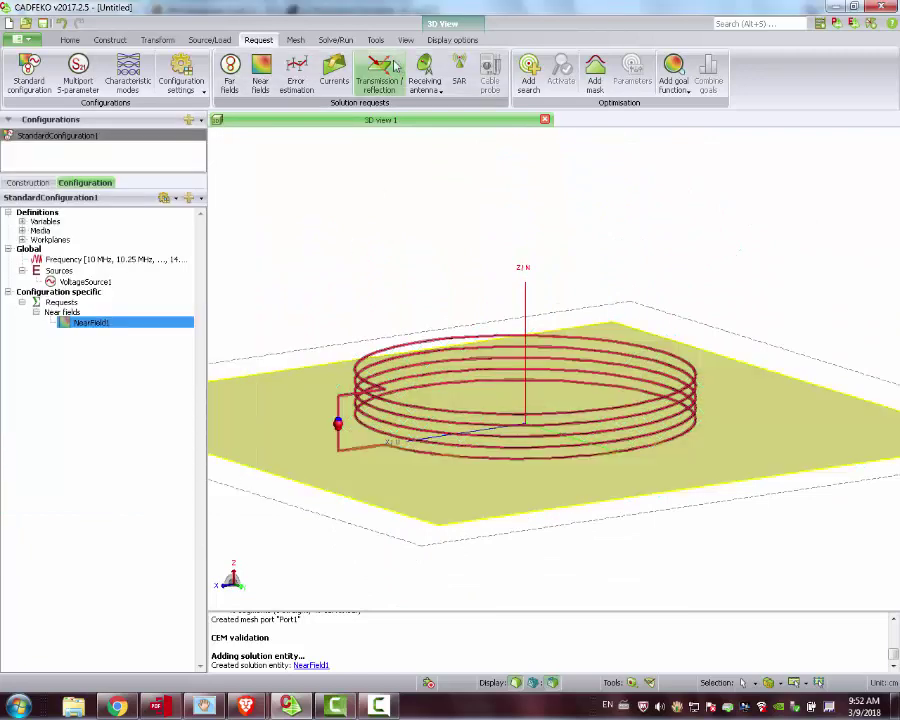
# Step: Save the model as coil_2 and launch the FEKO solver on it
pyautogui.click(296, 42)
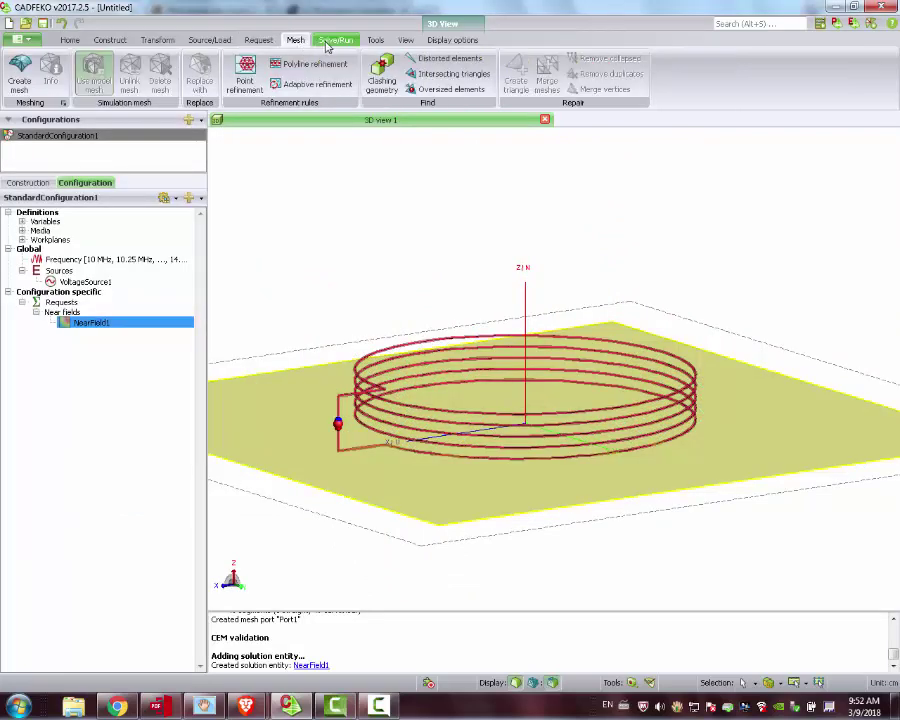
pyautogui.click(336, 40)
pyautogui.click(291, 67)
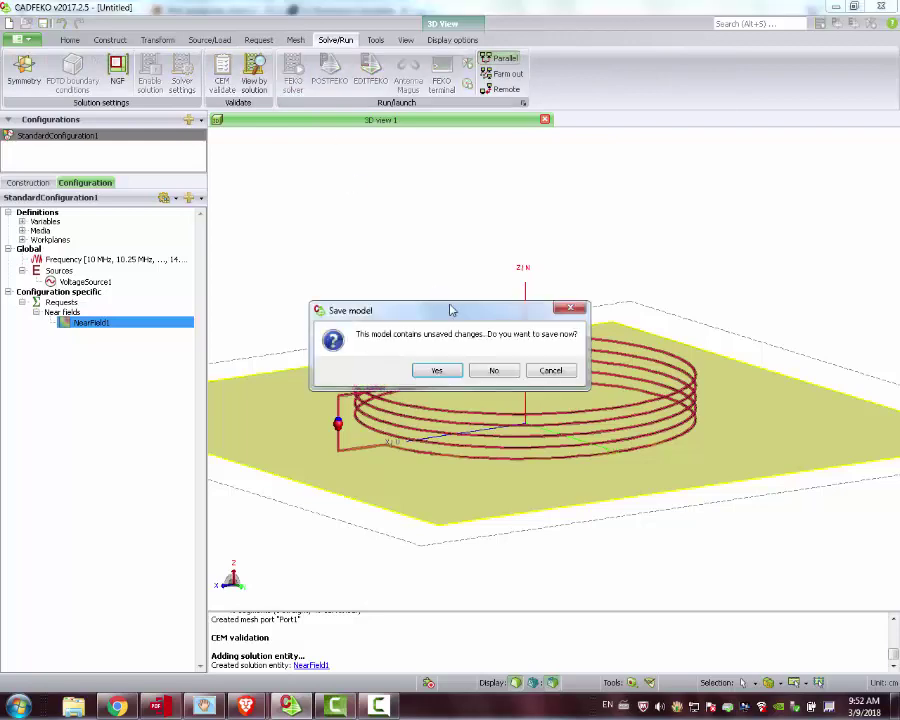
pyautogui.click(444, 376)
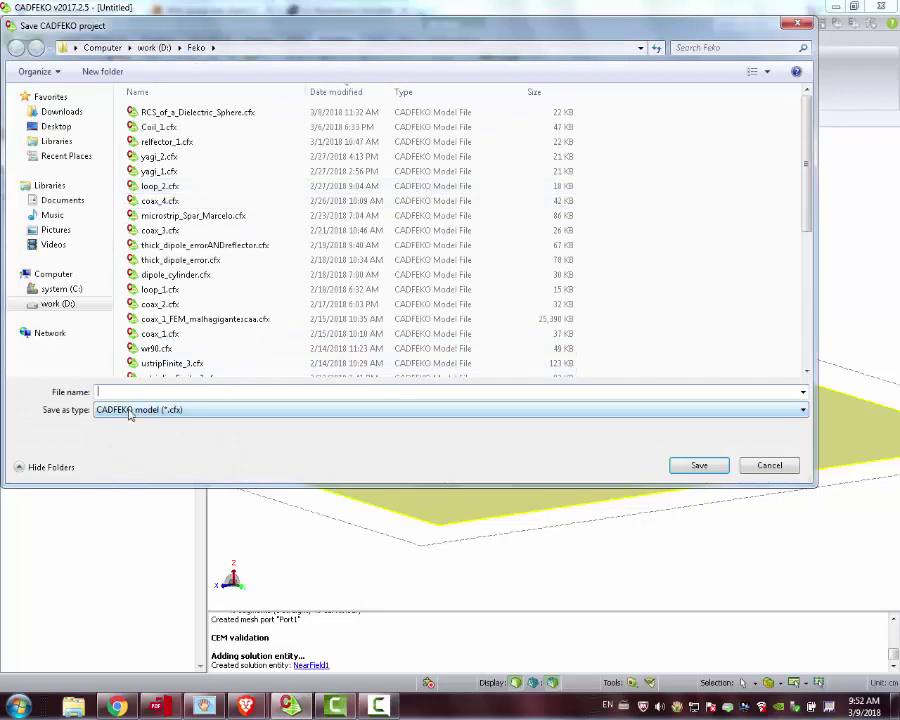
pyautogui.write('coil')
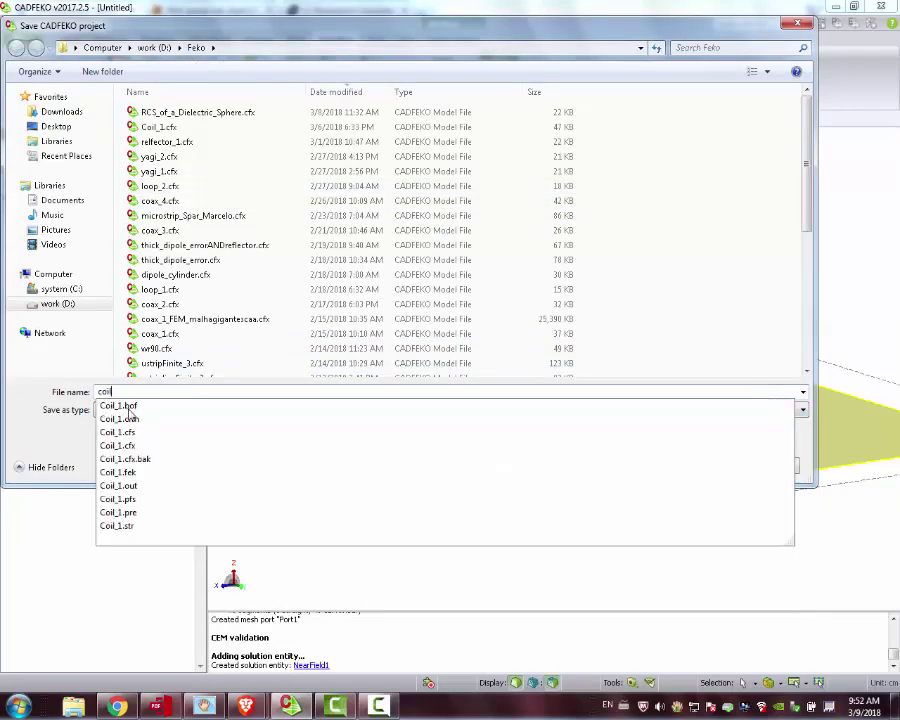
pyautogui.write('_2')
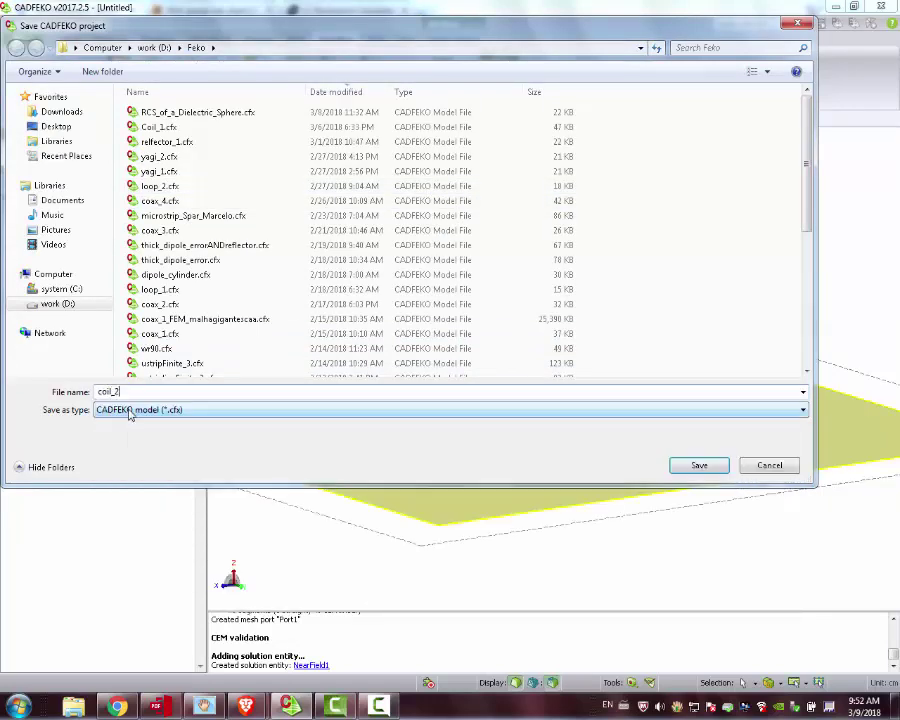
pyautogui.press('Return')
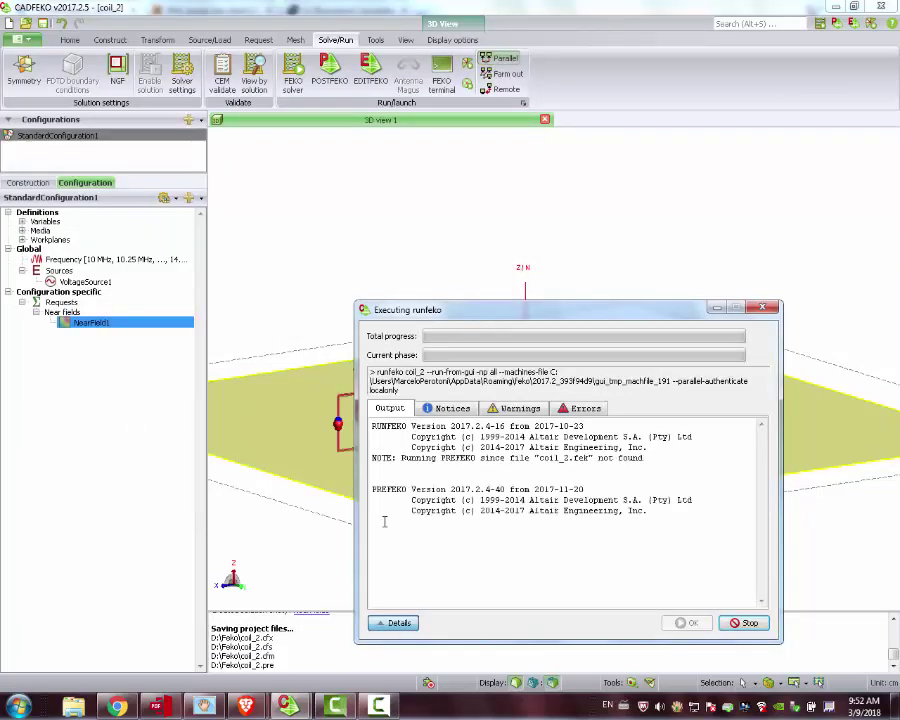
# Step: Close the finished coil_2 solver log and orbit the coil model to inspect it
pyautogui.click(378, 706)
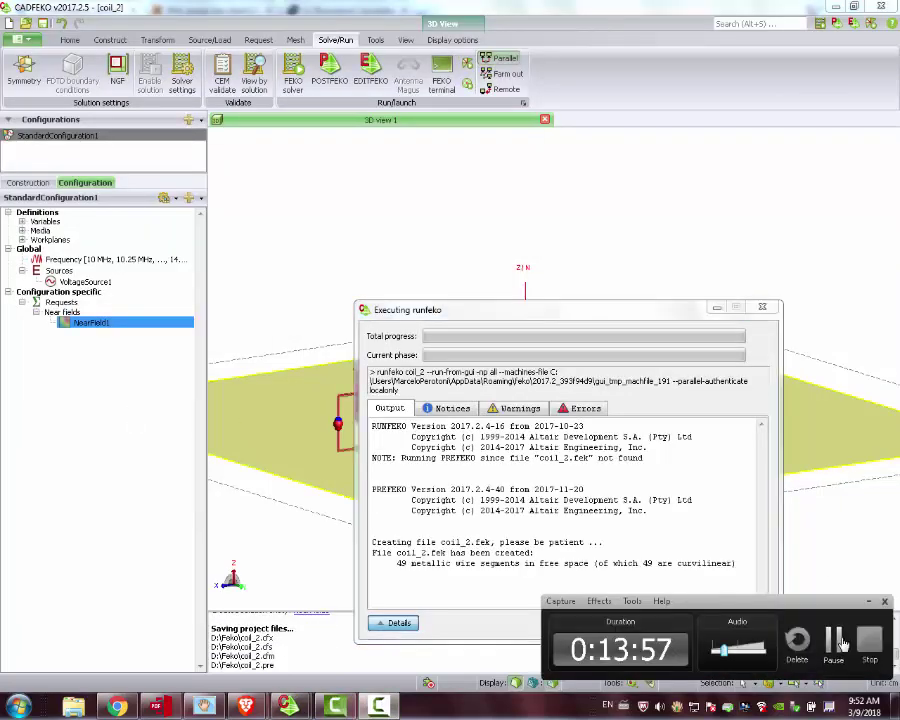
pyautogui.click(836, 641)
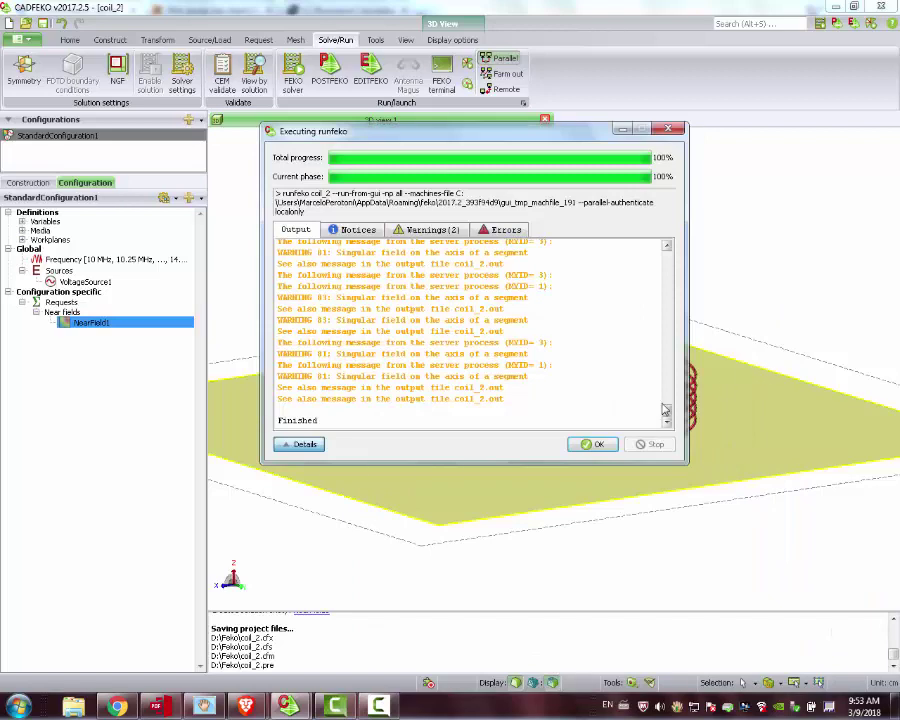
pyautogui.moveTo(668, 410)
pyautogui.mouseDown()
pyautogui.moveTo(673, 402)
pyautogui.moveTo(673, 419)
pyautogui.mouseUp()
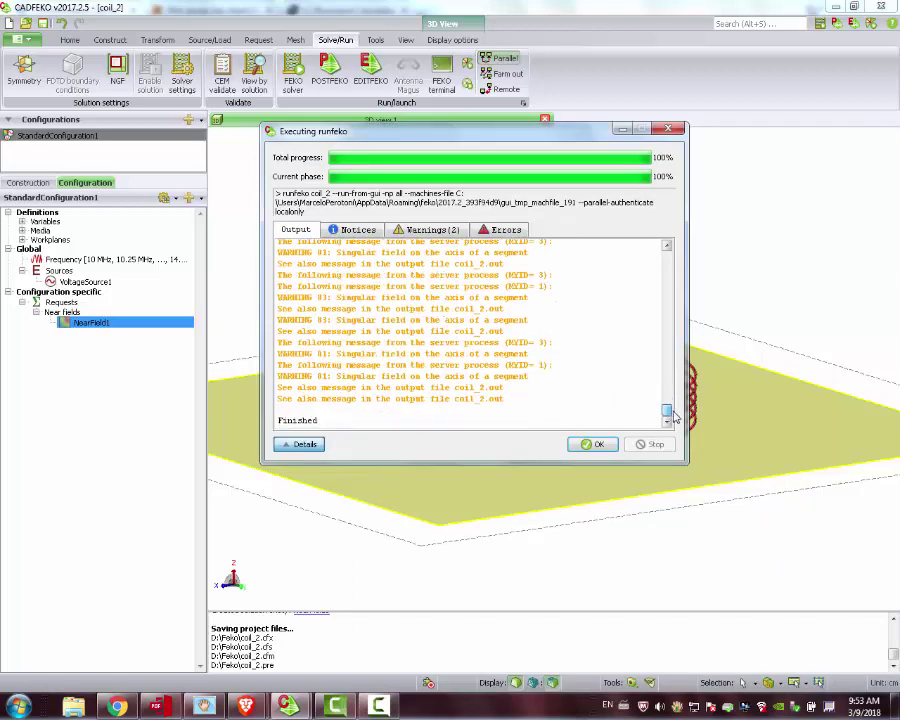
pyautogui.click(596, 445)
pyautogui.moveTo(549, 475); pyautogui.dragTo(465, 465)
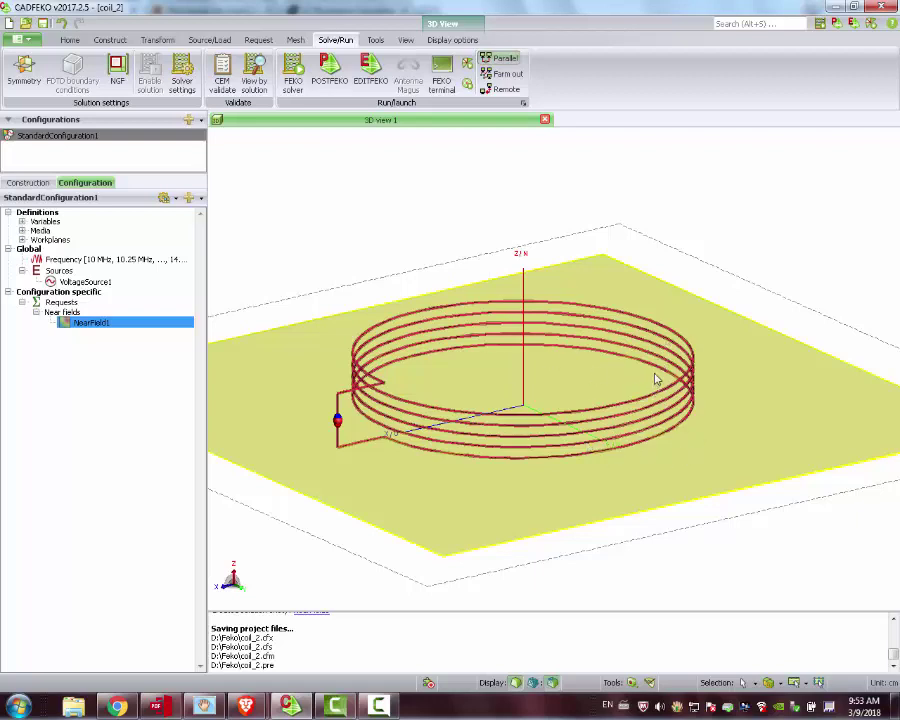
pyautogui.moveTo(603, 387); pyautogui.dragTo(550, 420)
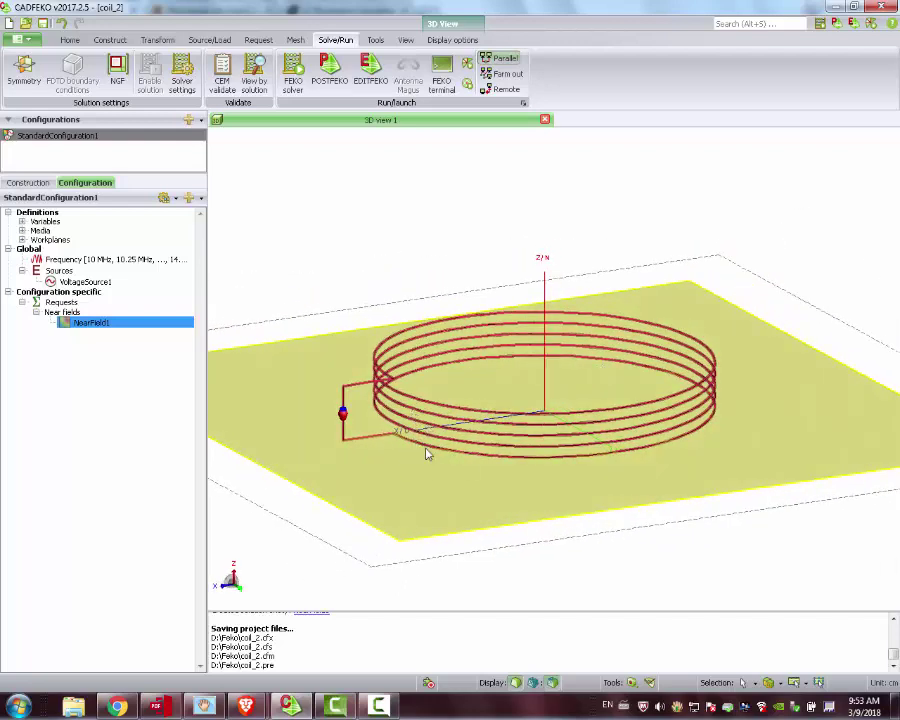
pyautogui.moveTo(440, 420)
pyautogui.mouseDown()
pyautogui.moveTo(448, 408)
pyautogui.moveTo(450, 416)
pyautogui.mouseUp()
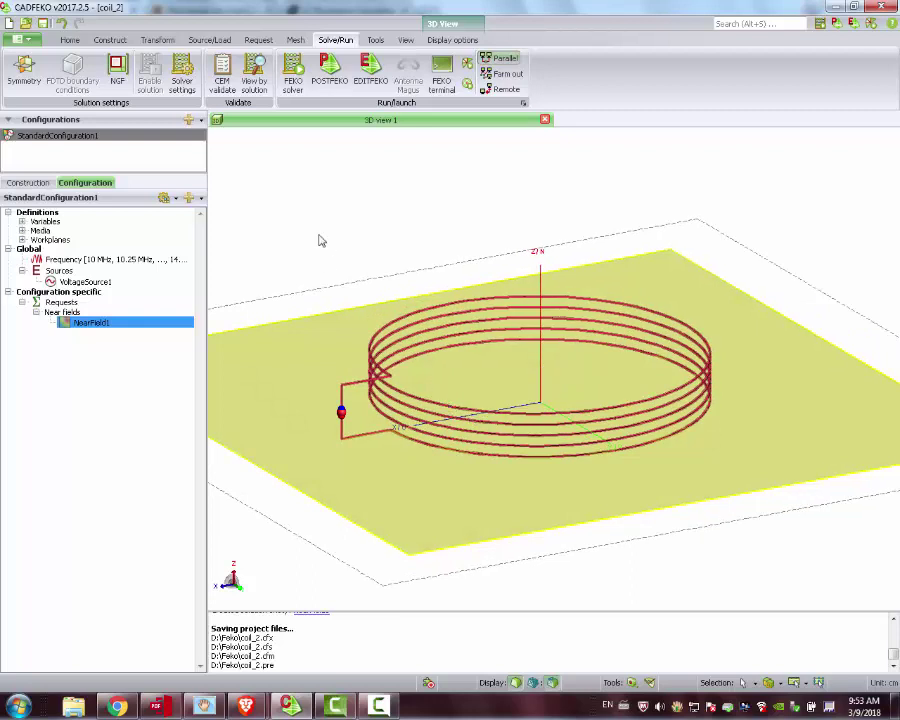
# Step: Open coil_2 results in POSTFEKO, dismiss the warning, and add NearField1 to the 3D view
pyautogui.click(332, 64)
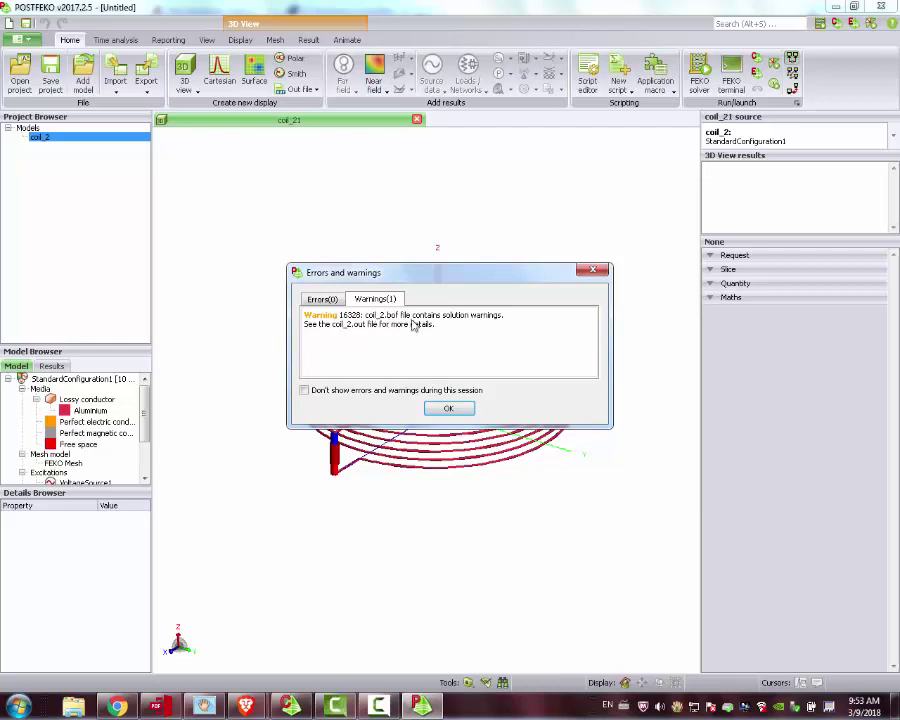
pyautogui.click(449, 410)
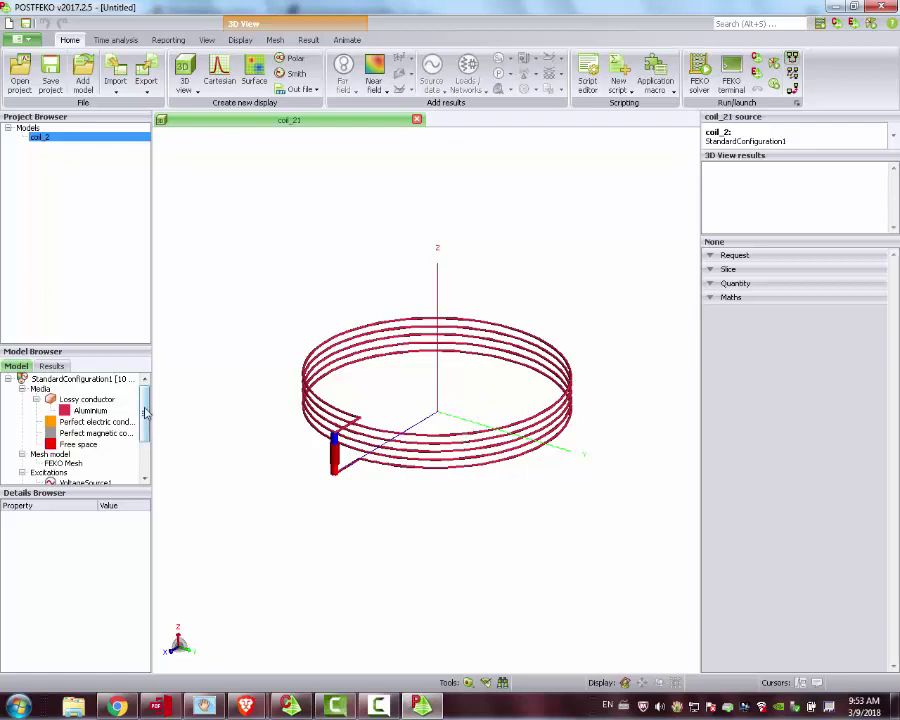
pyautogui.scroll(-2, 145, 420)
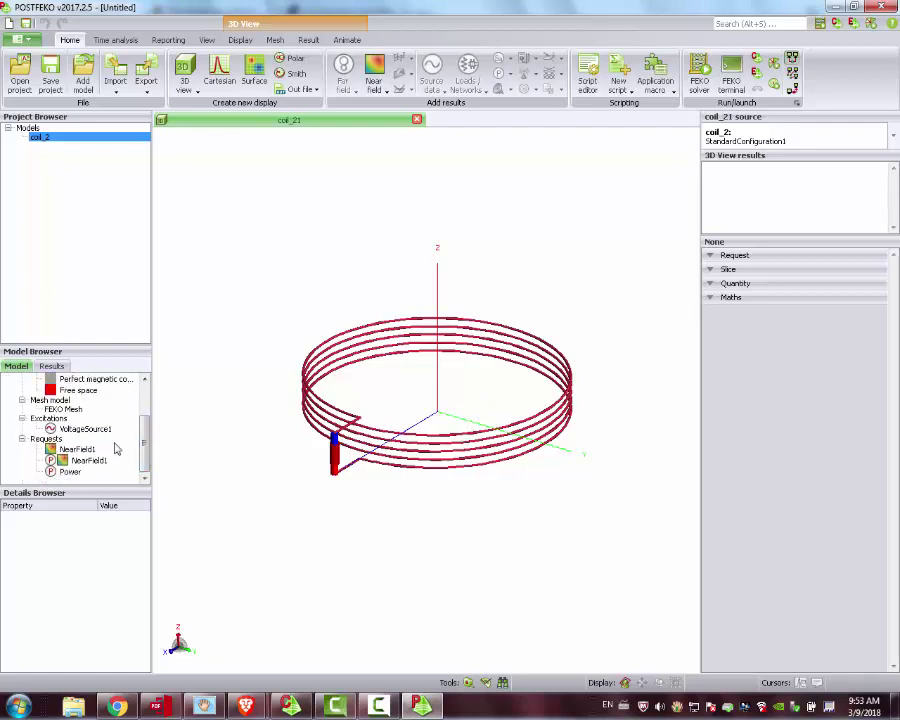
pyautogui.moveTo(89, 457); pyautogui.dragTo(456, 376)
# Step: Show NearField1 as magnetic field in dB at 13.5 MHz
pyautogui.moveTo(479, 465); pyautogui.dragTo(560, 540)
pyautogui.click(800, 345)
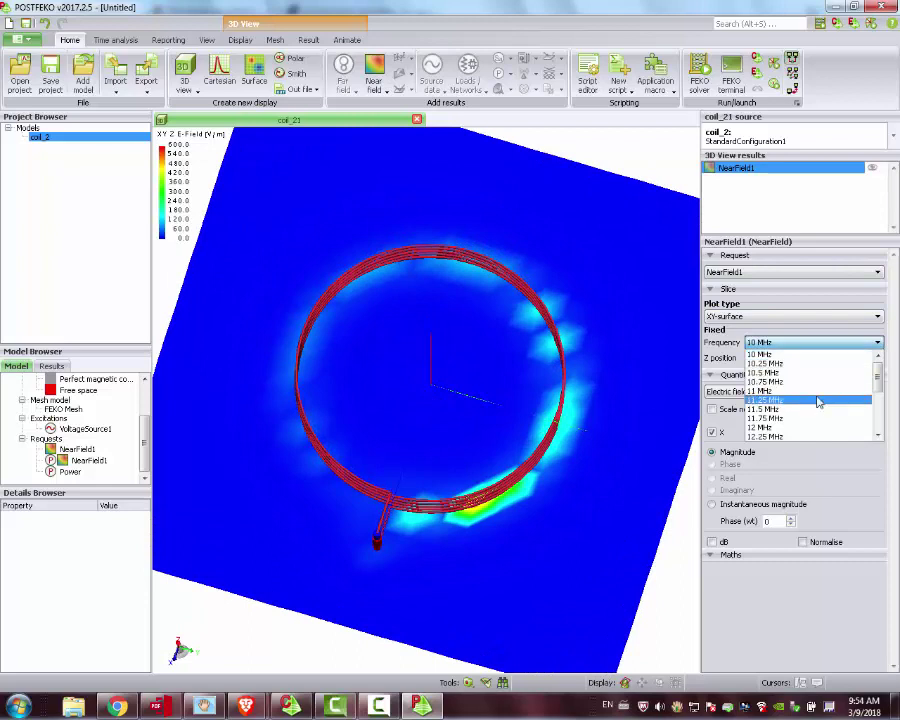
pyautogui.scroll(-2, 878, 385)
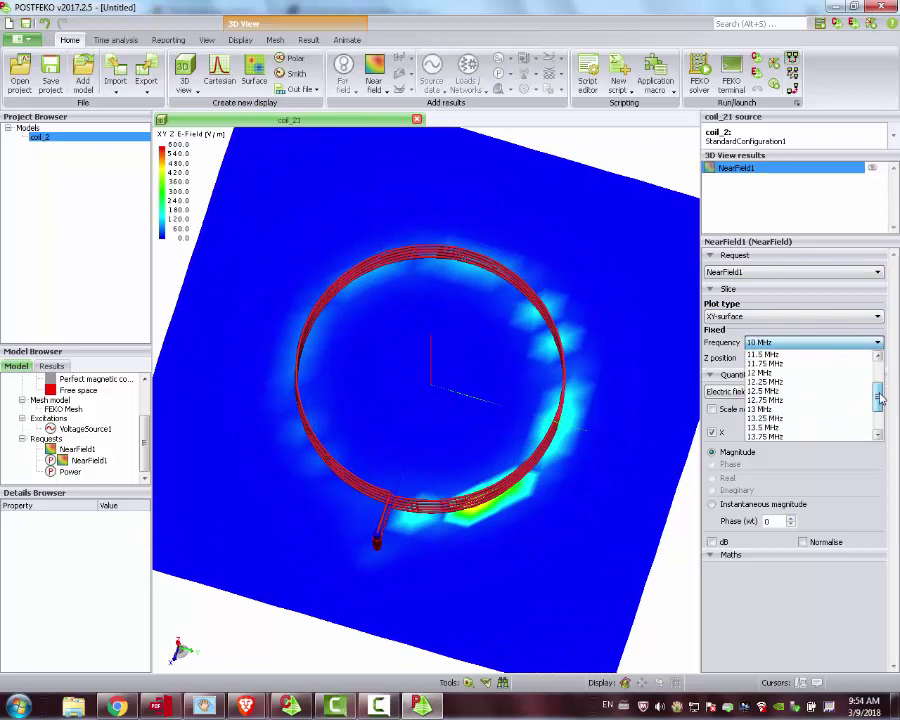
pyautogui.click(803, 427)
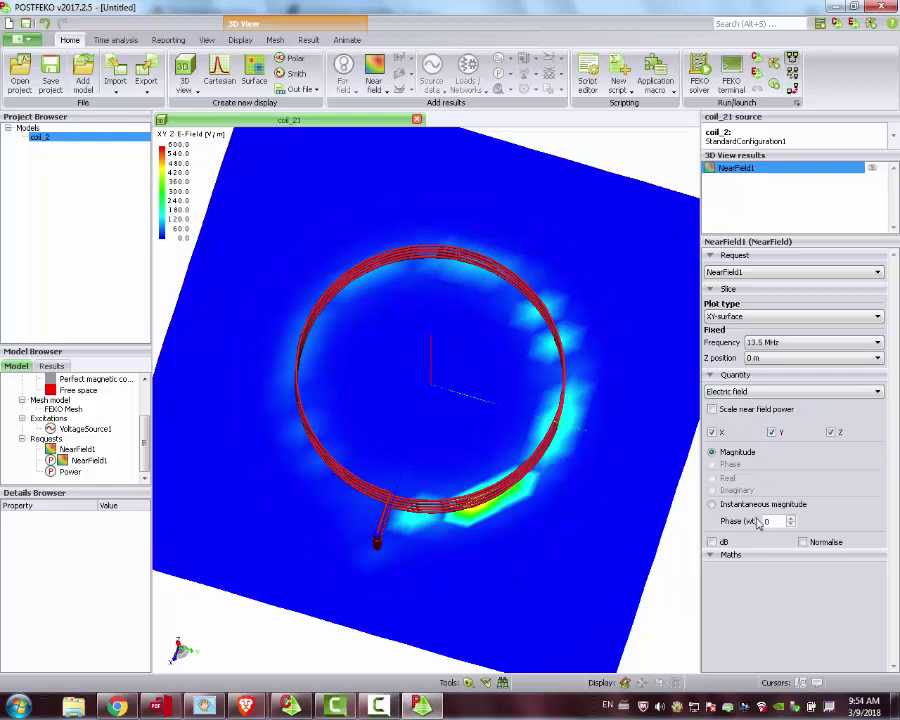
pyautogui.click(711, 541)
pyautogui.moveTo(521, 333); pyautogui.dragTo(486, 235)
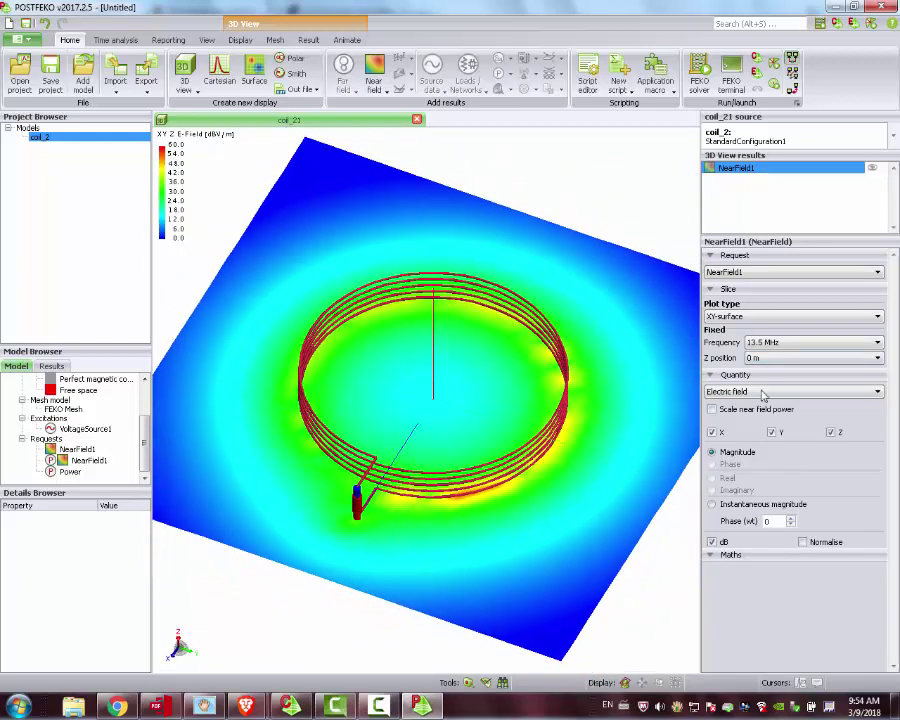
pyautogui.click(762, 392)
pyautogui.click(740, 411)
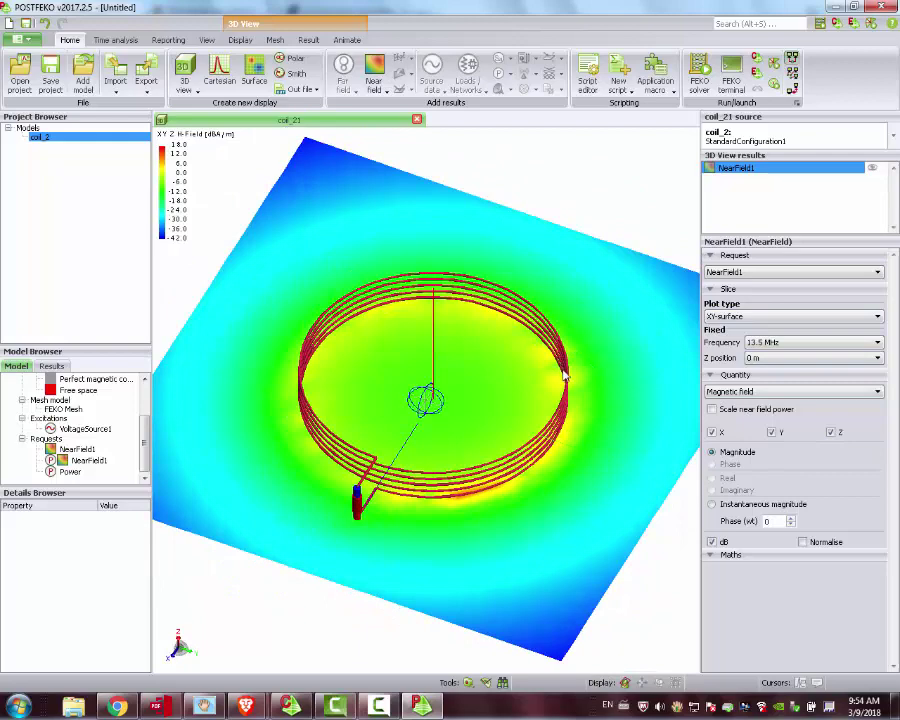
pyautogui.moveTo(568, 381); pyautogui.dragTo(585, 311)
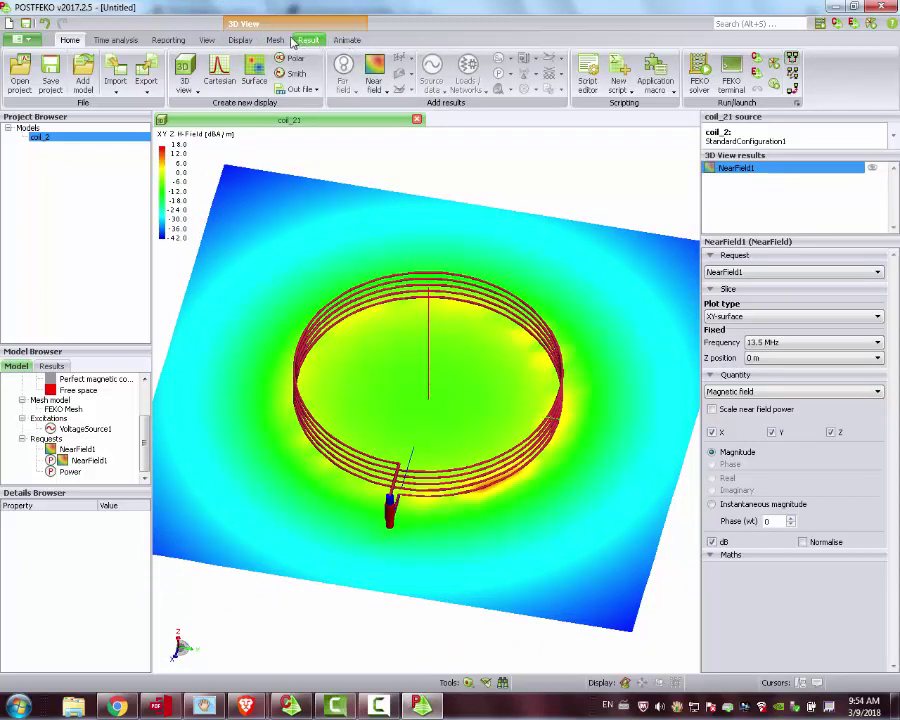
# Step: Display the near field as instantaneous magnitude of the magnetic field in dB
pyautogui.click(240, 42)
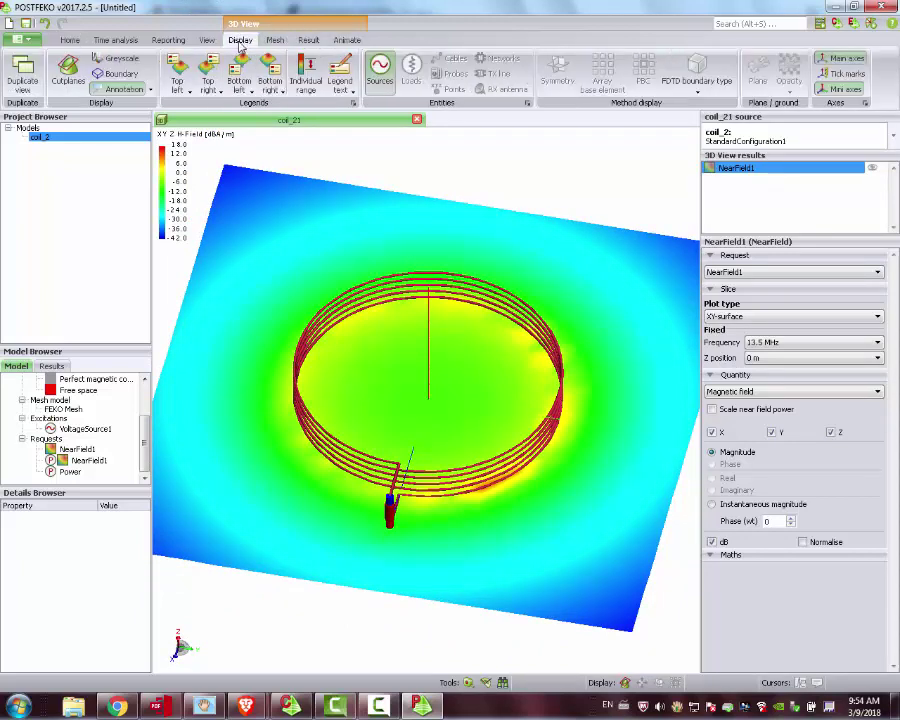
pyautogui.click(727, 508)
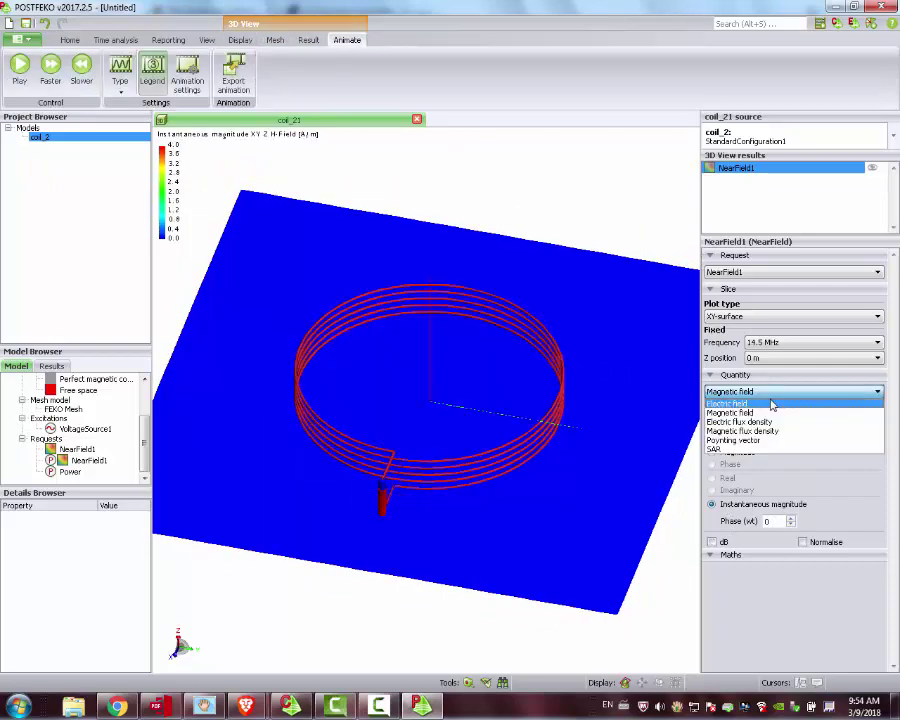
pyautogui.click(772, 402)
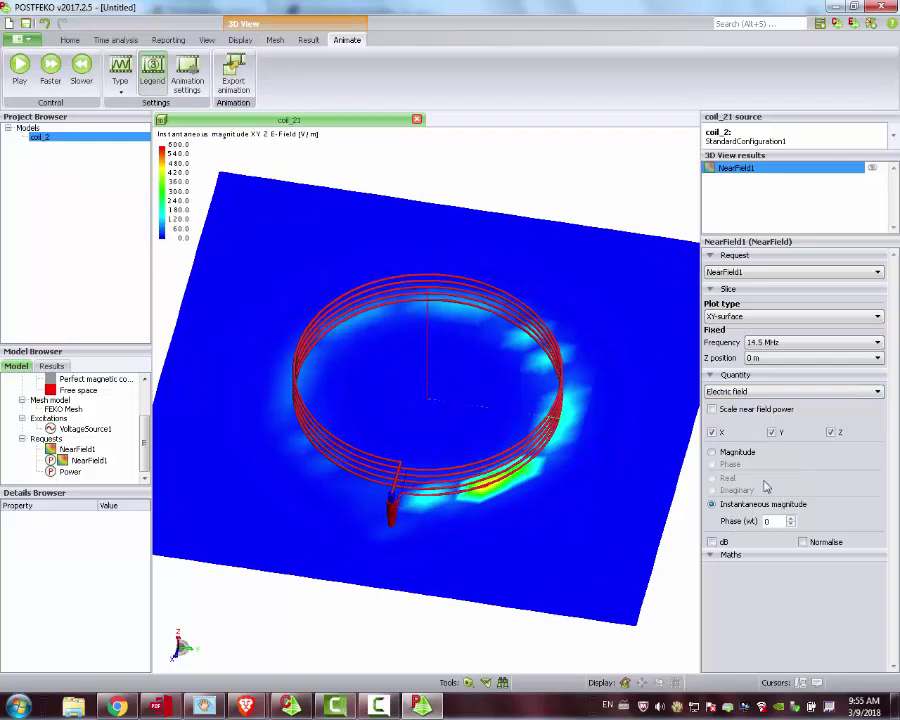
pyautogui.click(726, 543)
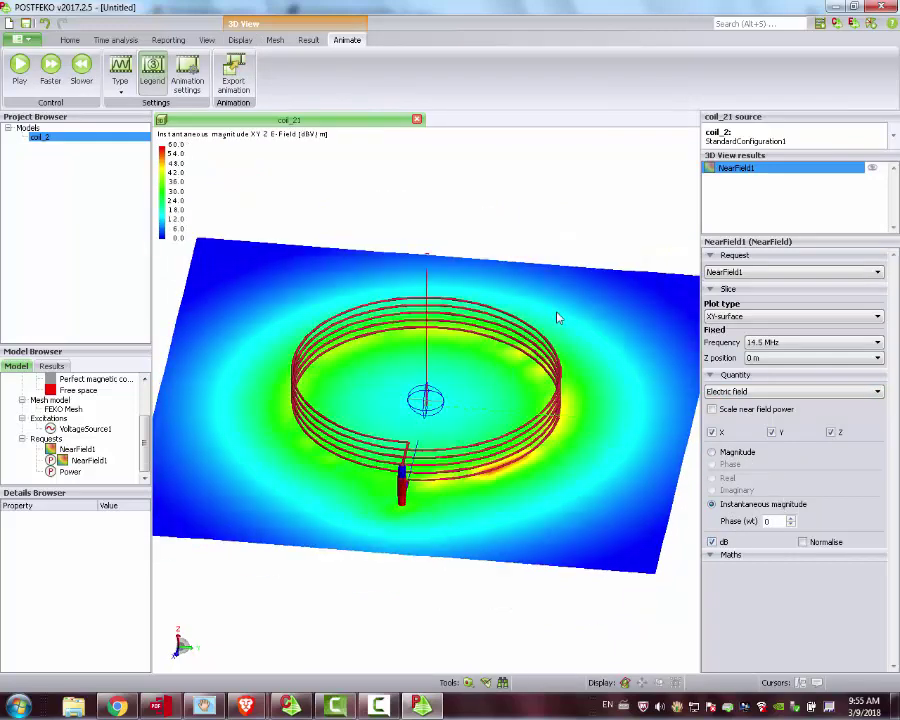
pyautogui.click(730, 392)
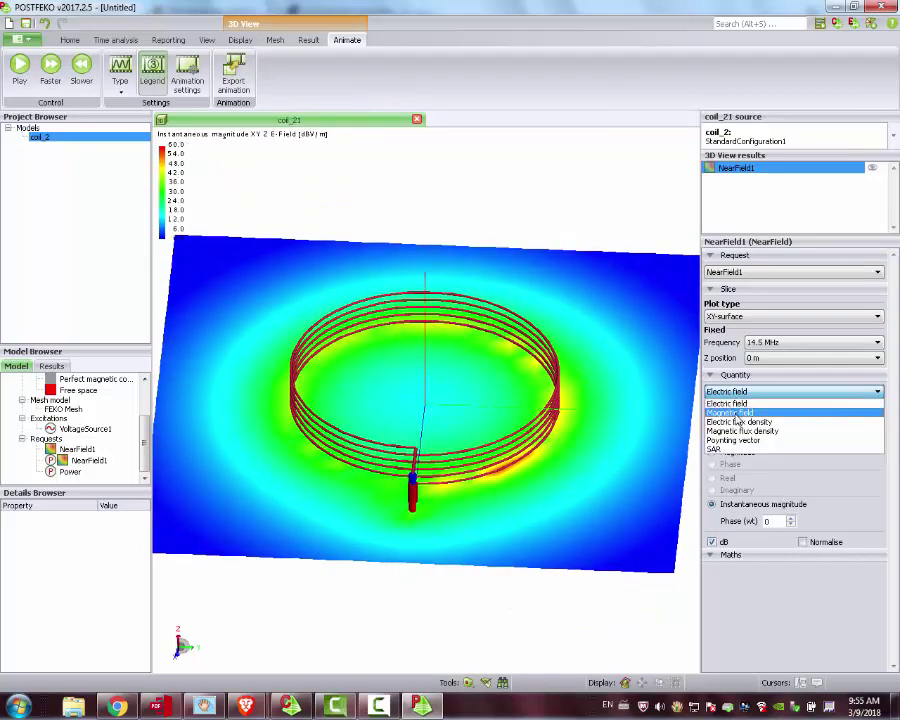
pyautogui.click(730, 411)
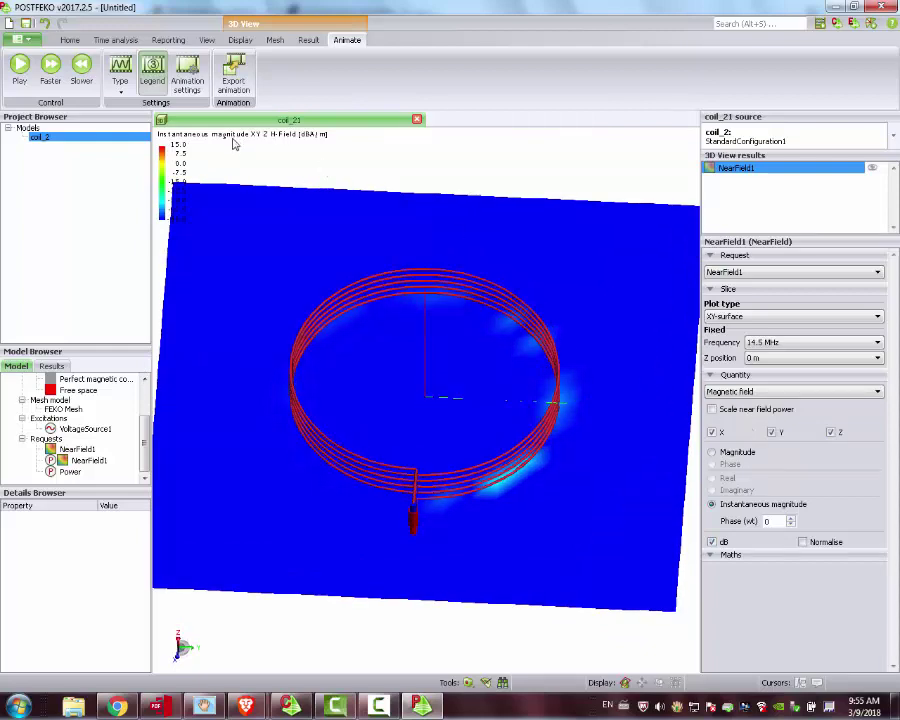
# Step: Animate the field over frequency, then over phase, stopping at phase 240
pyautogui.click(19, 66)
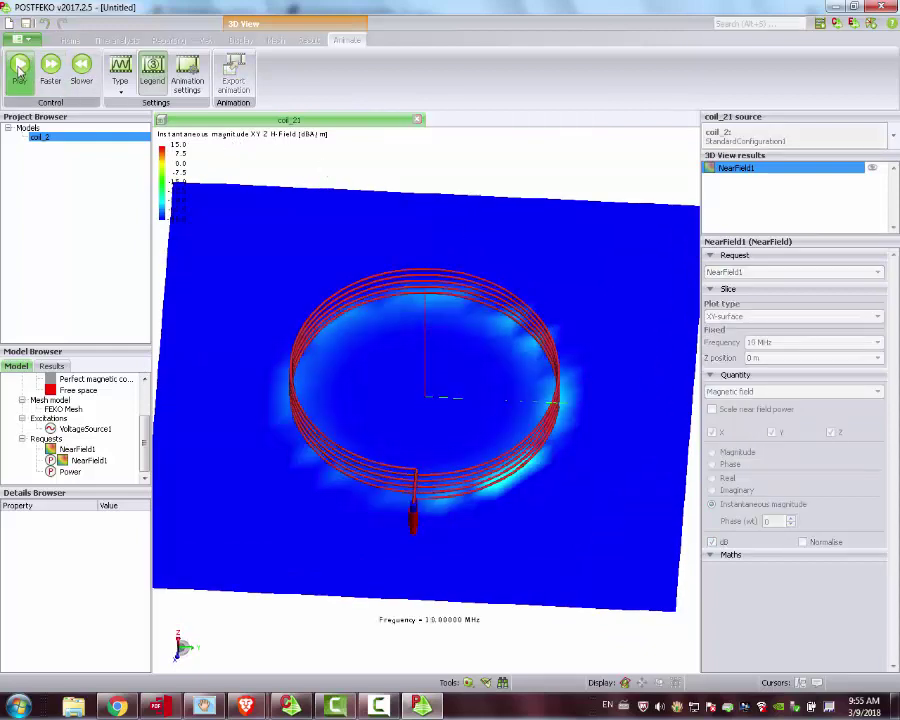
pyautogui.moveTo(345, 241); pyautogui.dragTo(279, 181)
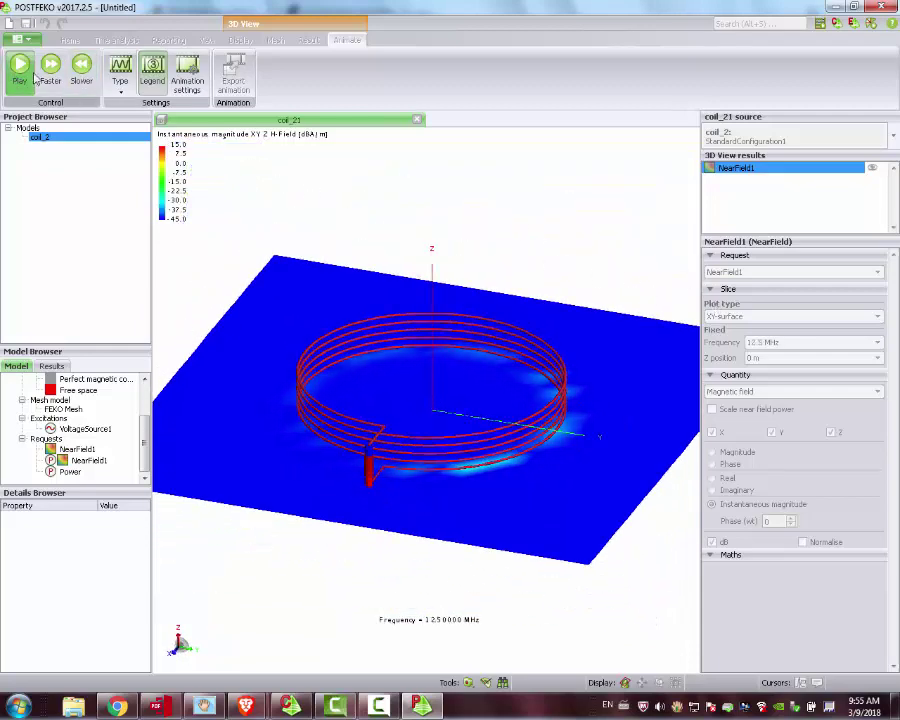
pyautogui.click(120, 82)
pyautogui.click(150, 126)
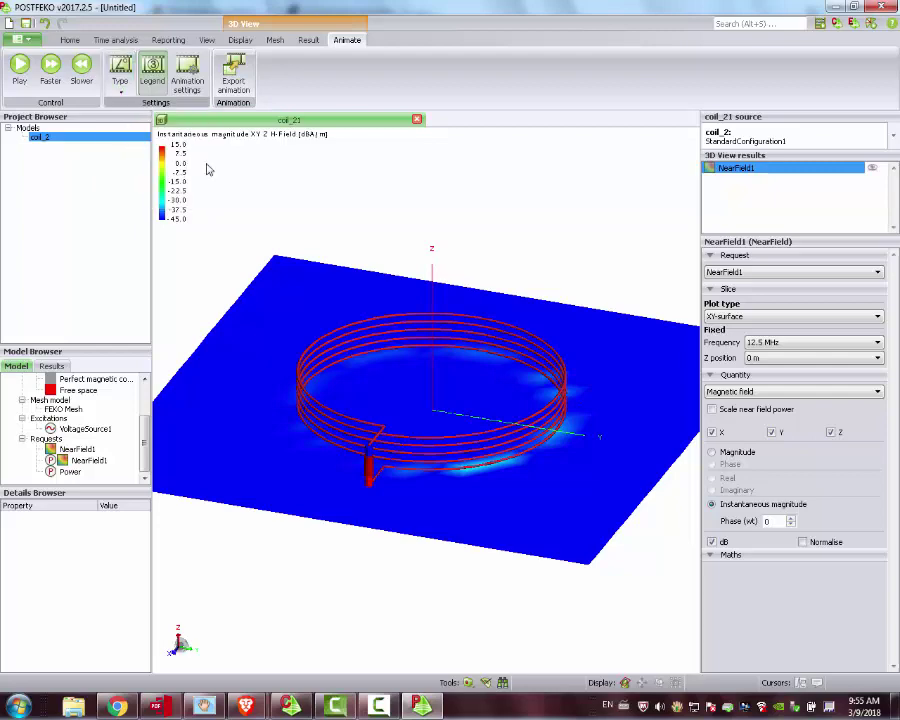
pyautogui.moveTo(364, 287); pyautogui.dragTo(300, 282)
pyautogui.click(20, 66)
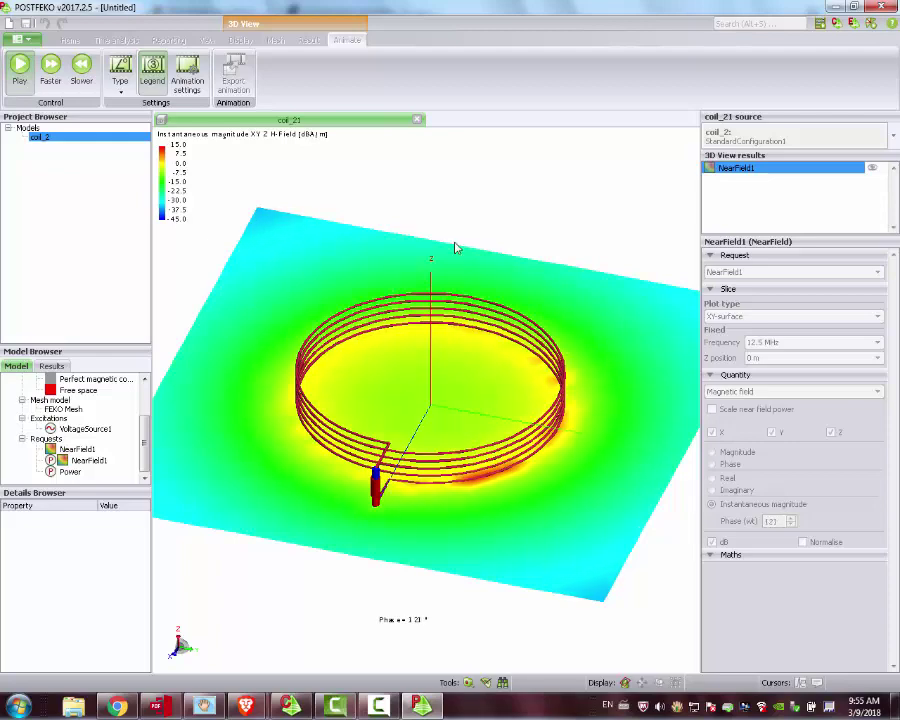
pyautogui.moveTo(455, 247); pyautogui.dragTo(388, 268)
pyautogui.click(16, 80)
pyautogui.moveTo(380, 237); pyautogui.dragTo(478, 410)
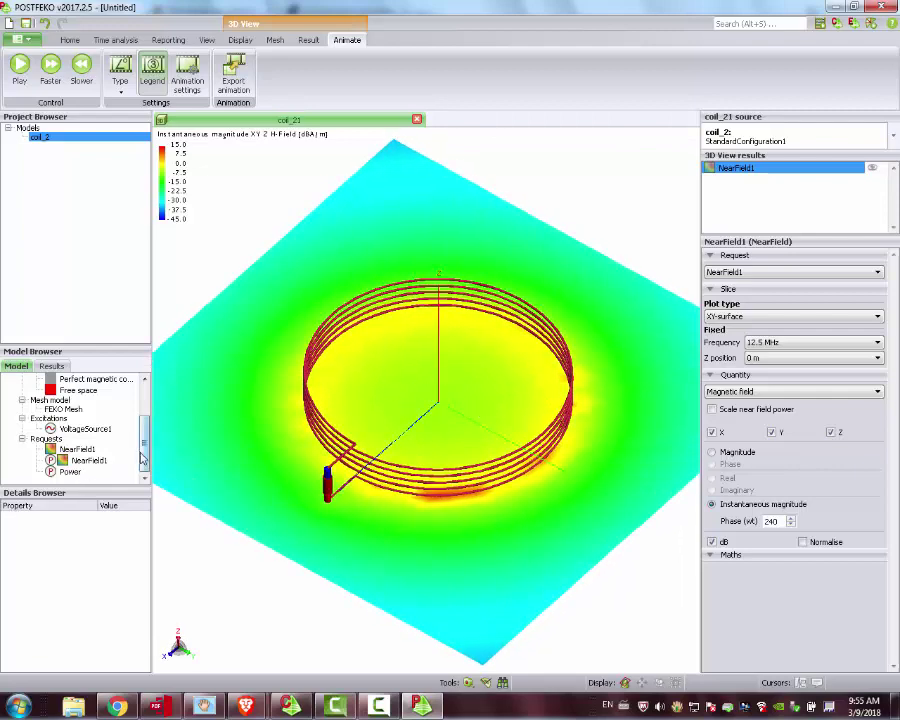
pyautogui.scroll(2, 145, 455)
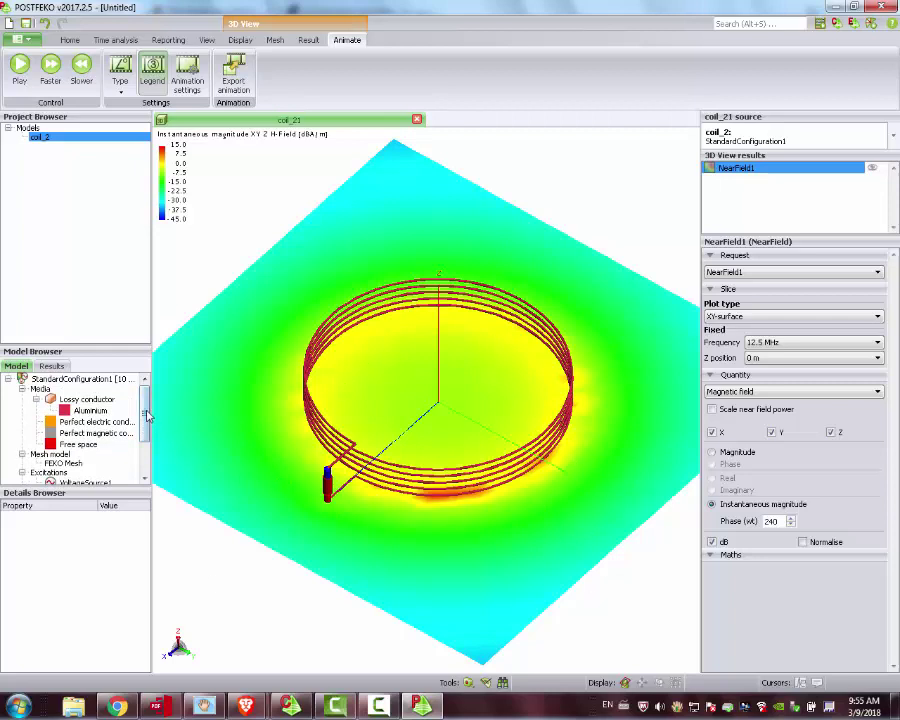
pyautogui.moveTo(147, 405); pyautogui.dragTo(137, 452)
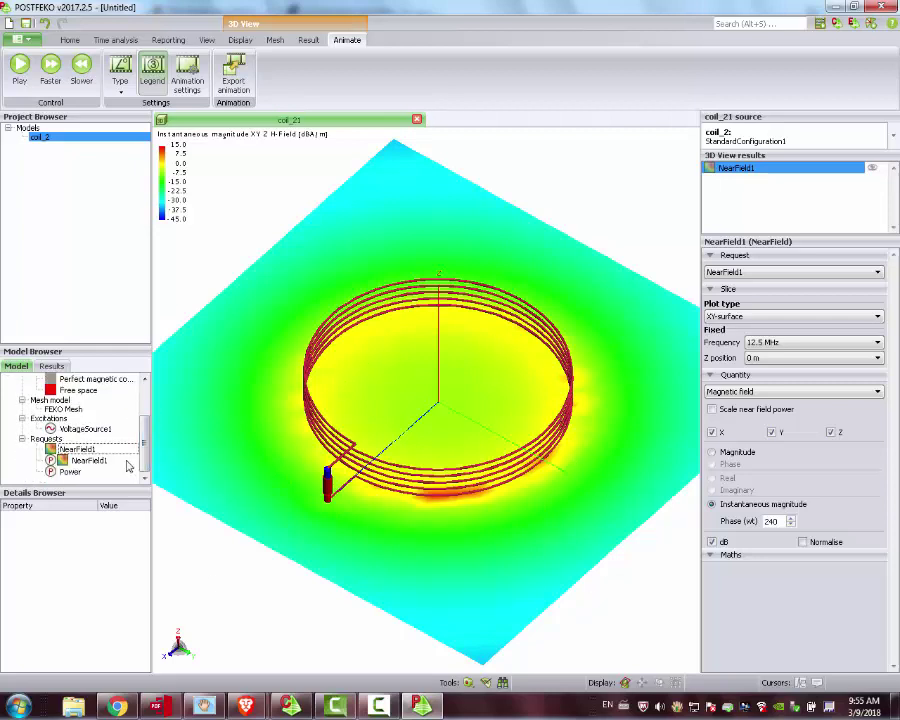
# Step: Create a Cartesian graph of VoltageSource1's reflection coefficient magnitude over 10–15 MHz
pyautogui.click(69, 40)
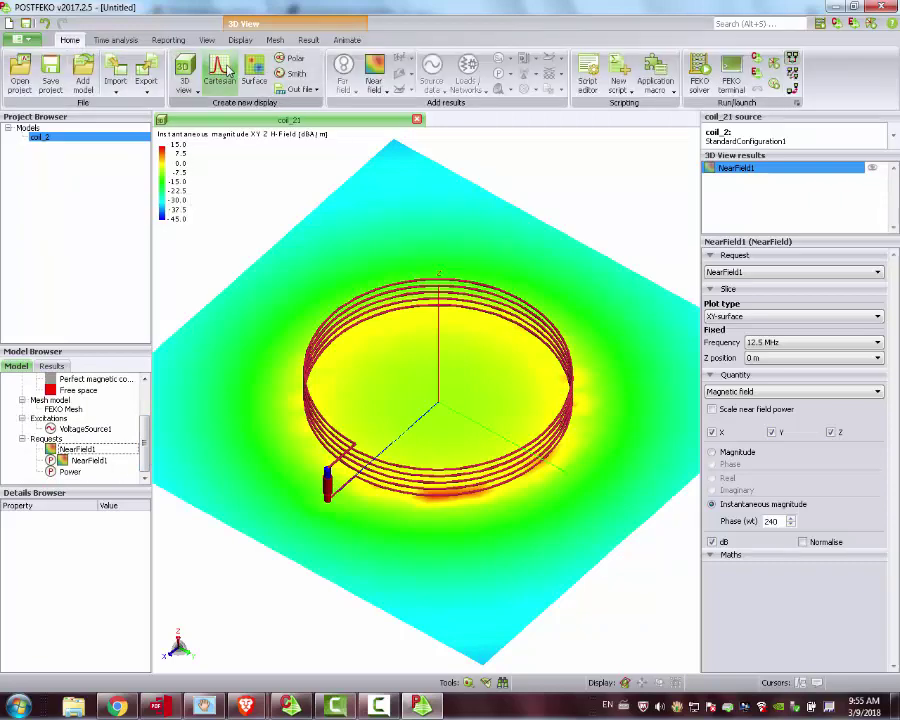
pyautogui.click(219, 72)
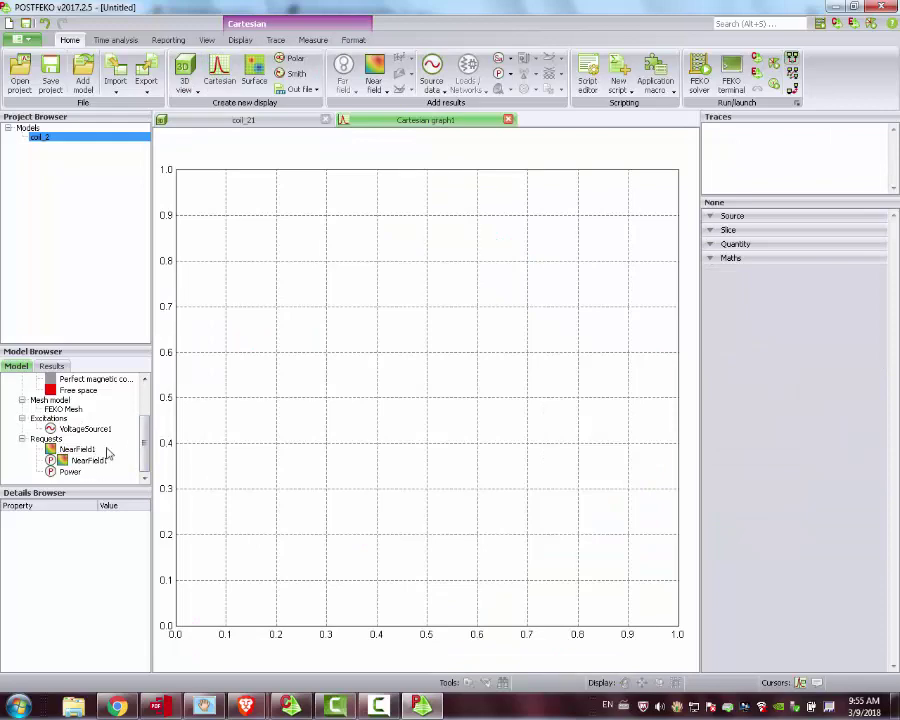
pyautogui.moveTo(85, 428)
pyautogui.mouseDown()
pyautogui.moveTo(448, 344)
pyautogui.moveTo(500, 430)
pyautogui.mouseUp()
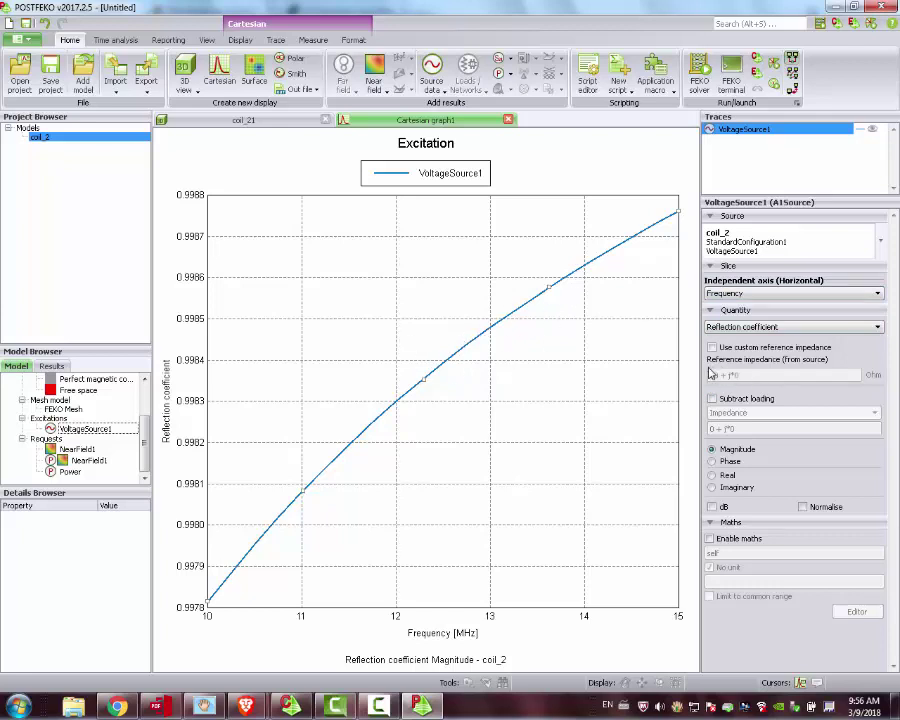
pyautogui.click(730, 326)
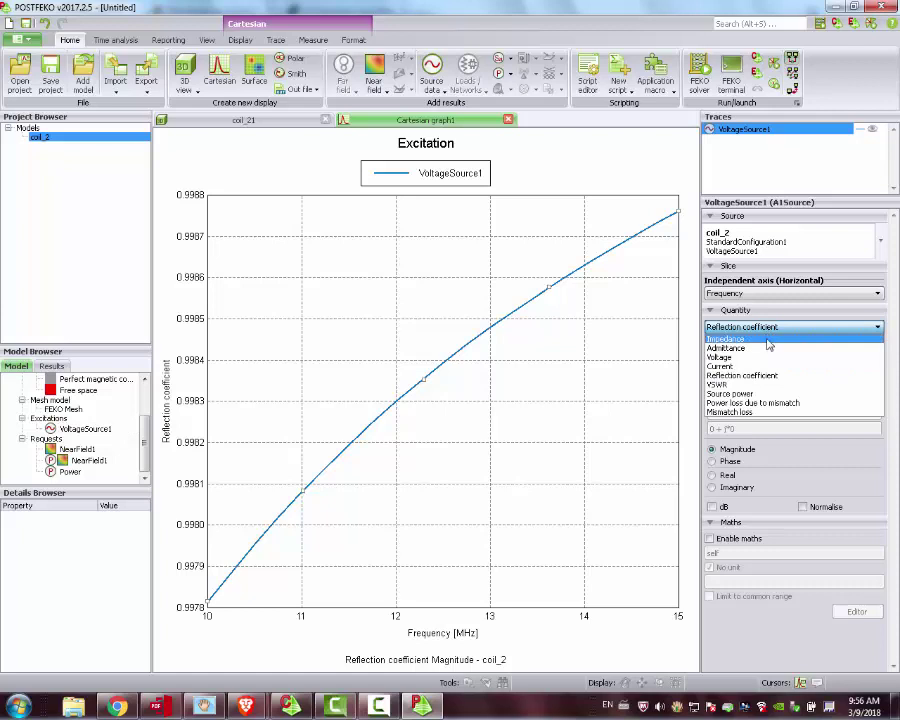
# Step: Plot the real part of VoltageSource1's impedance instead of reflection coefficient
pyautogui.click(768, 340)
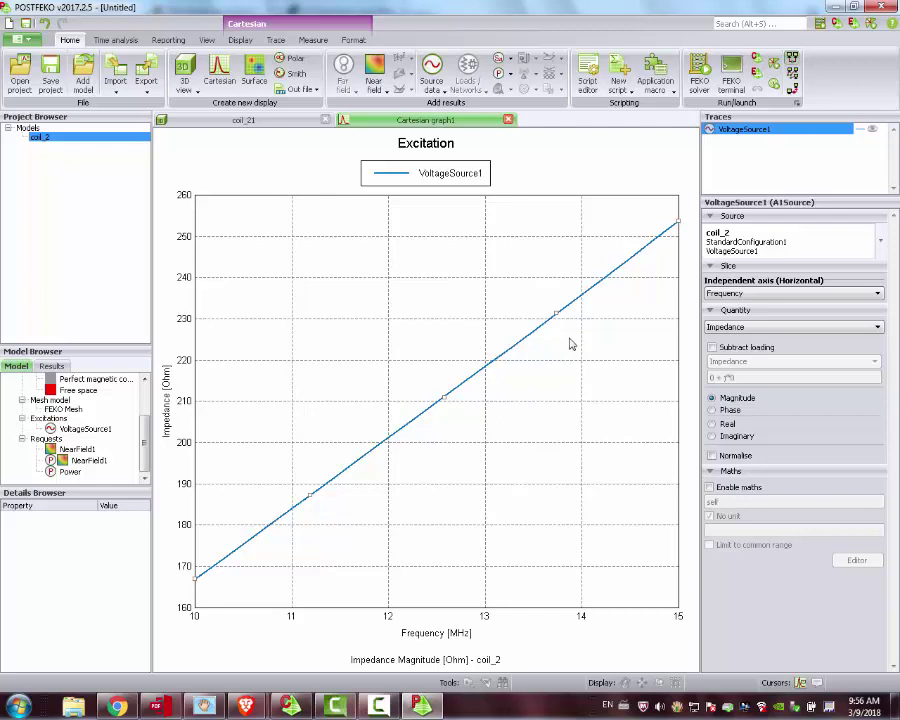
pyautogui.click(730, 424)
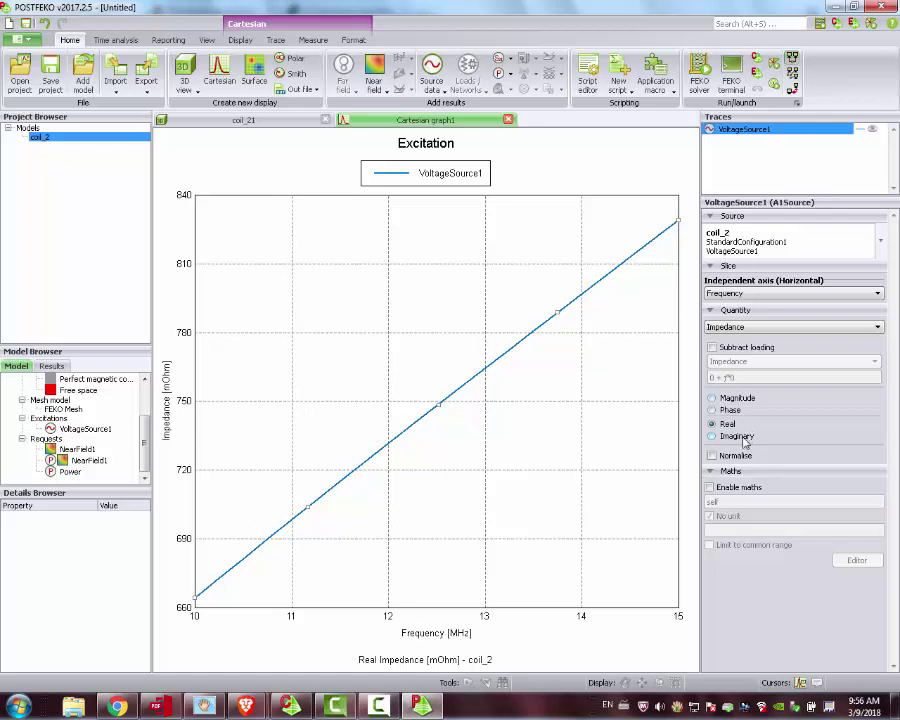
# Step: Switch to imaginary impedance and place a cursor reading 228.1 Ohm at 13.56 MHz
pyautogui.click(712, 436)
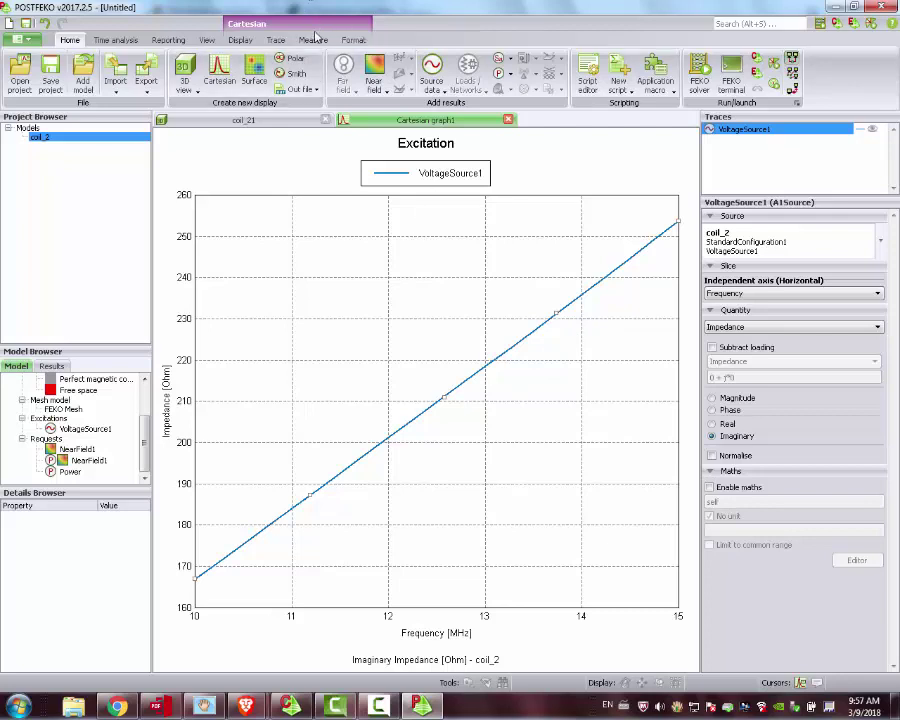
pyautogui.click(313, 42)
pyautogui.click(303, 70)
pyautogui.moveTo(512, 396); pyautogui.dragTo(541, 407)
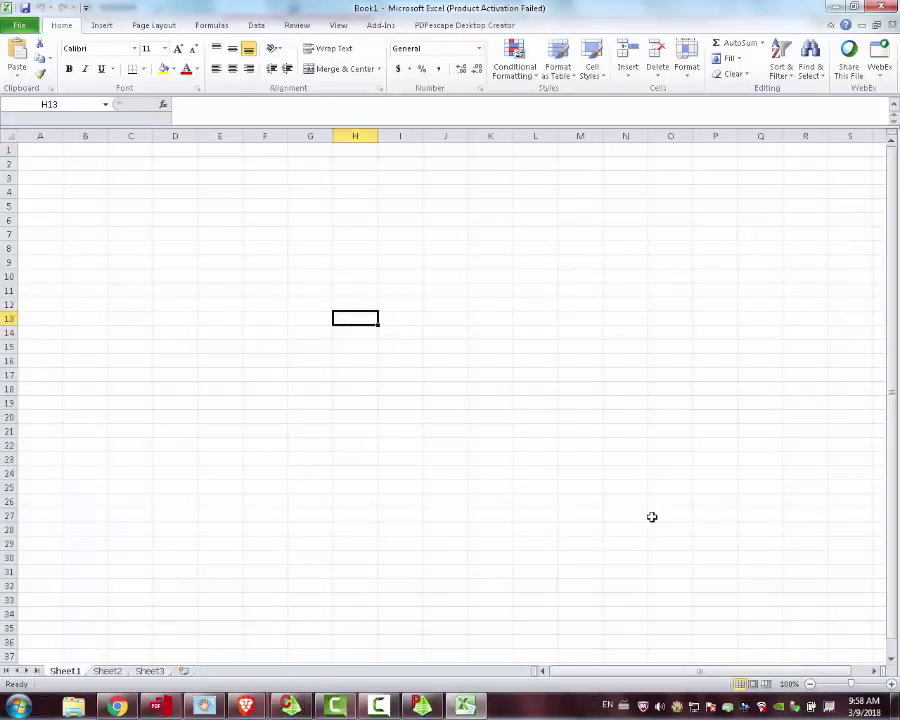
# Step: Enter the reactance 228 in H13 and frequency 13.56E6 in H14
pyautogui.write('228')
pyautogui.press('Return')
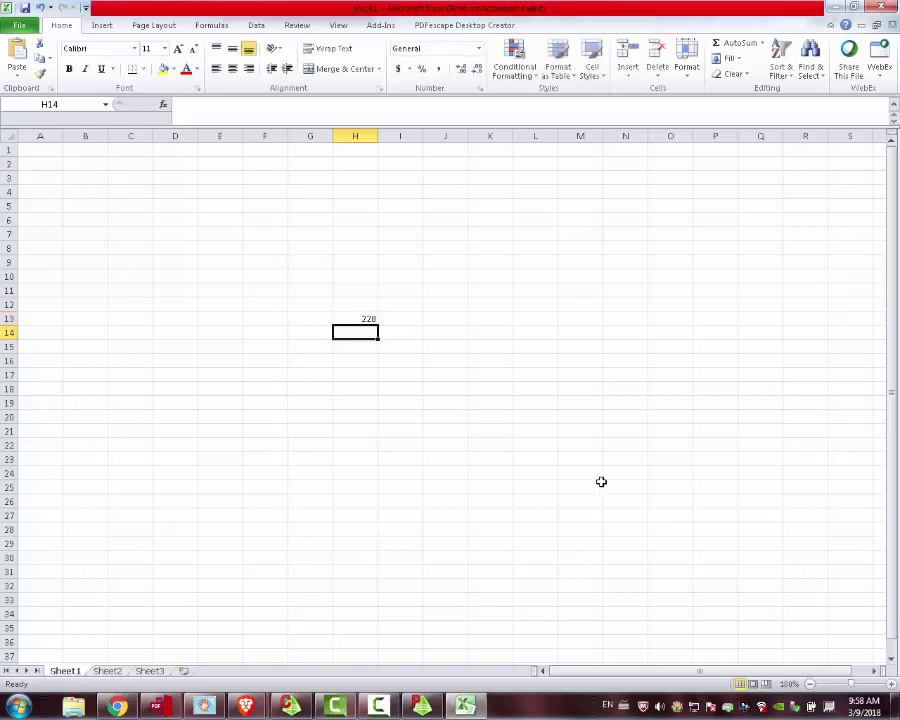
pyautogui.click(370, 319)
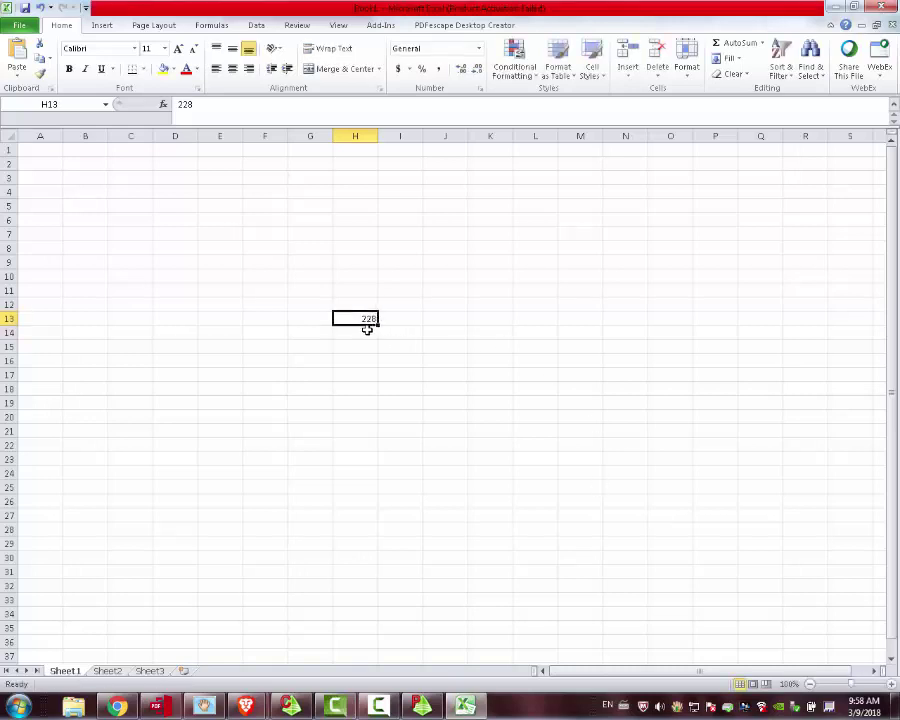
pyautogui.press('Return')
pyautogui.write('13.')
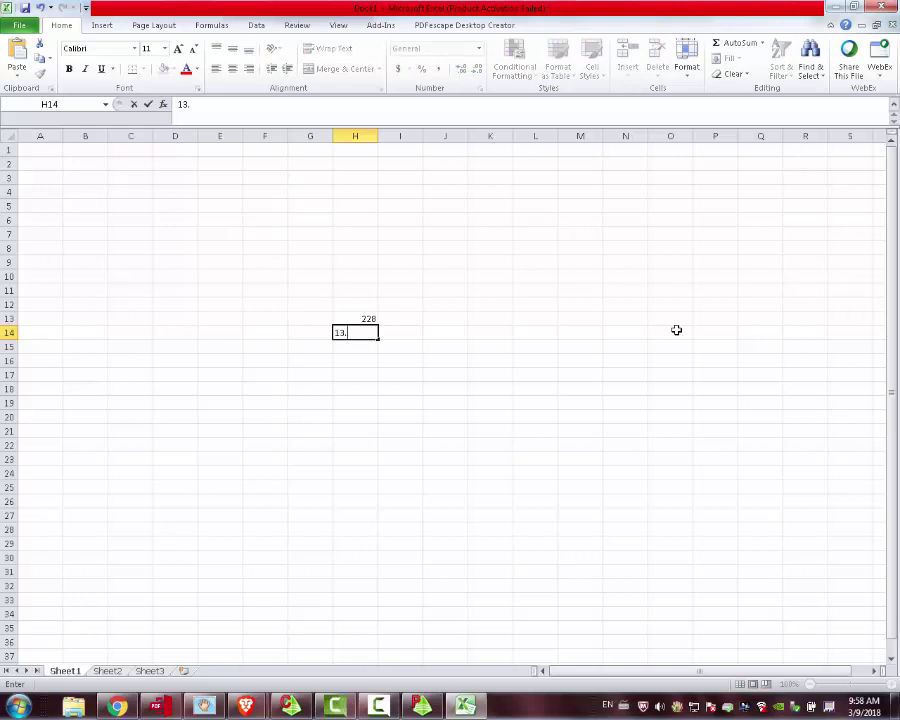
pyautogui.write('56E6')
pyautogui.press('Return')
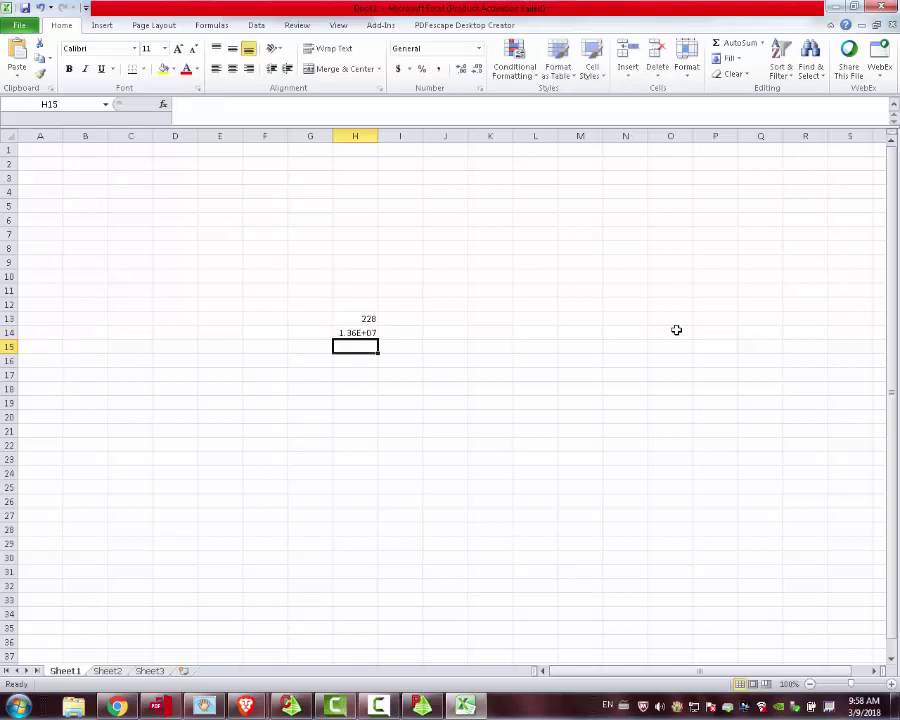
pyautogui.press('Return')
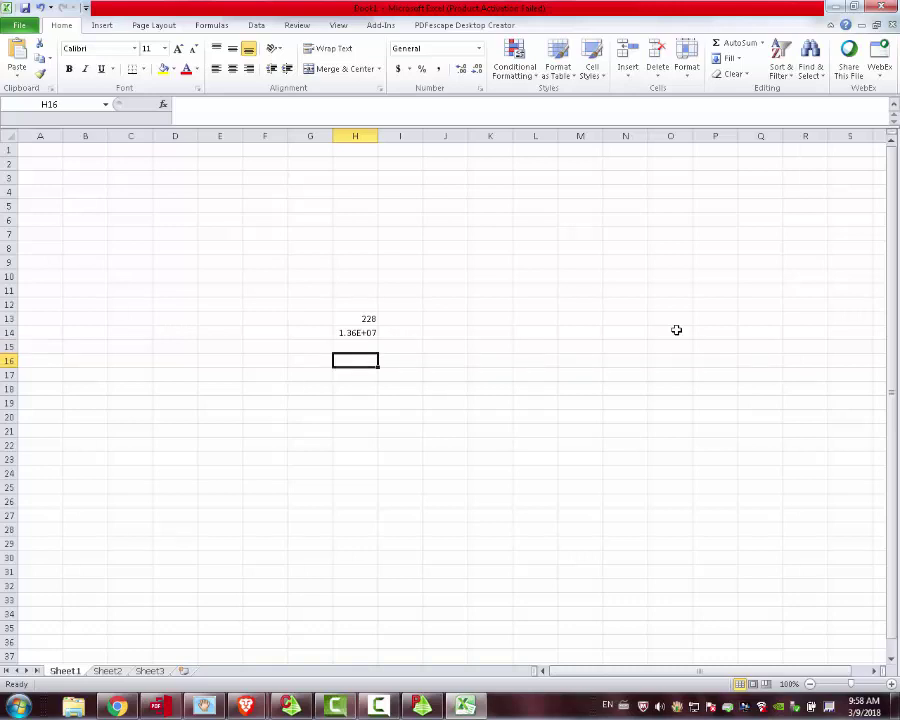
# Step: Compute inductance in H16 with =H13/(2*PI()*H14), giving 2.68E-06
pyautogui.write('=')
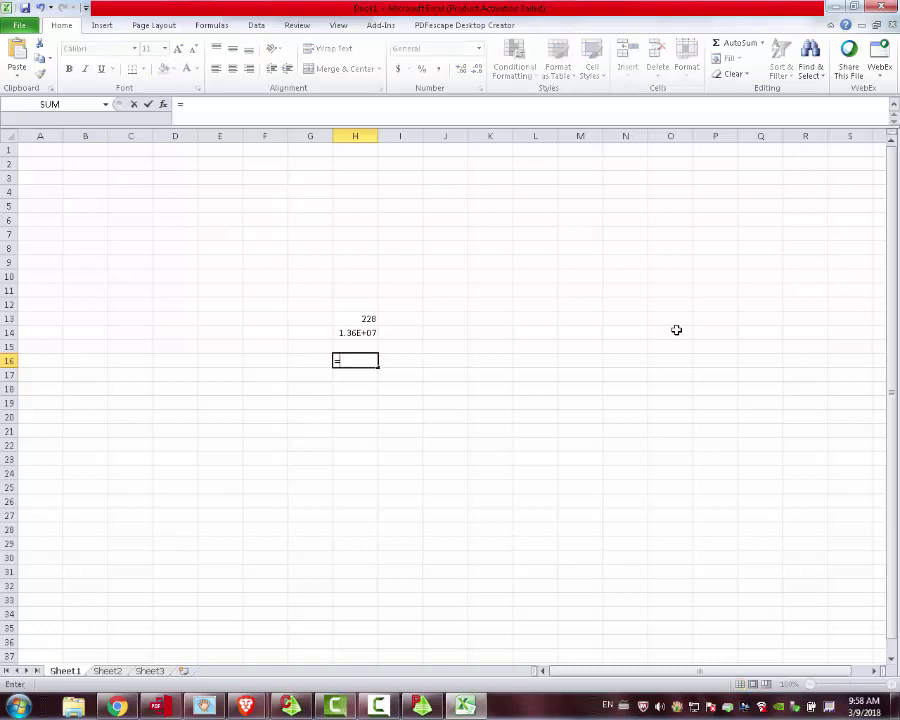
pyautogui.click(368, 317)
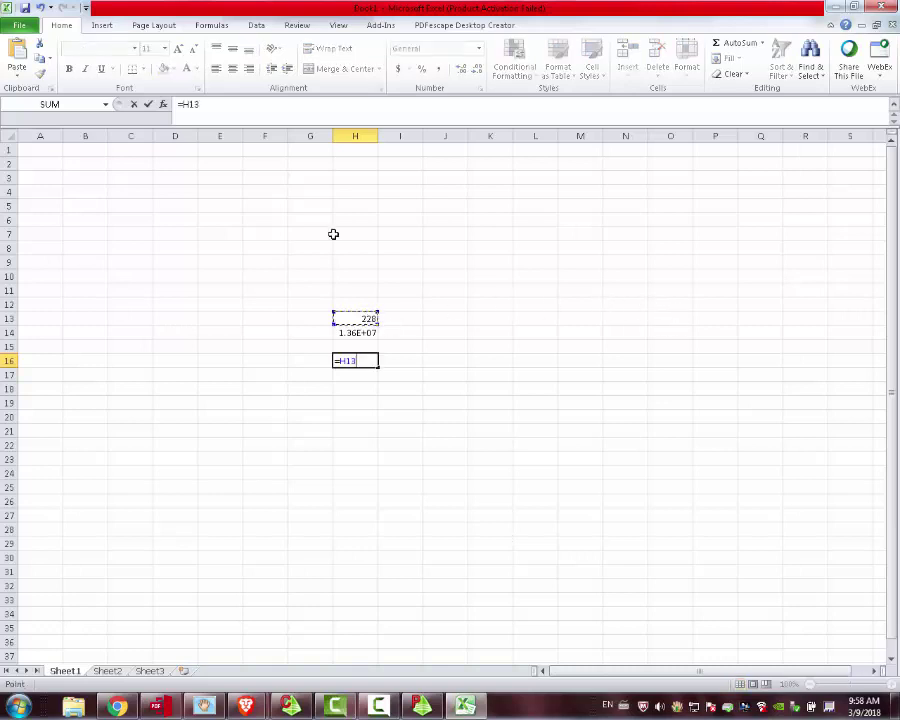
pyautogui.click(220, 104)
pyautogui.write('/(2*pi()')
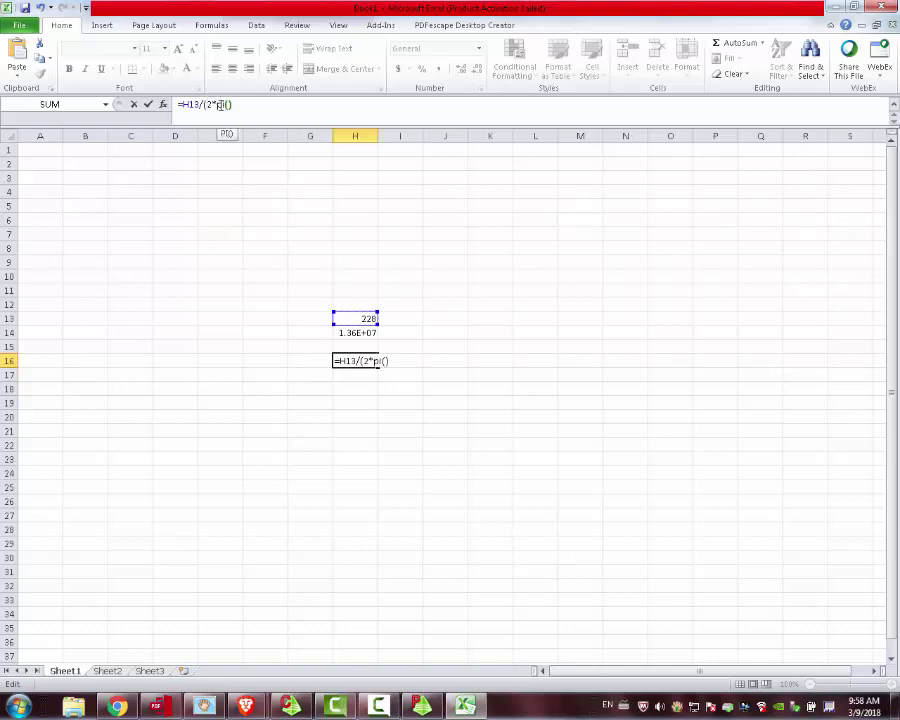
pyautogui.write('*')
pyautogui.click(370, 333)
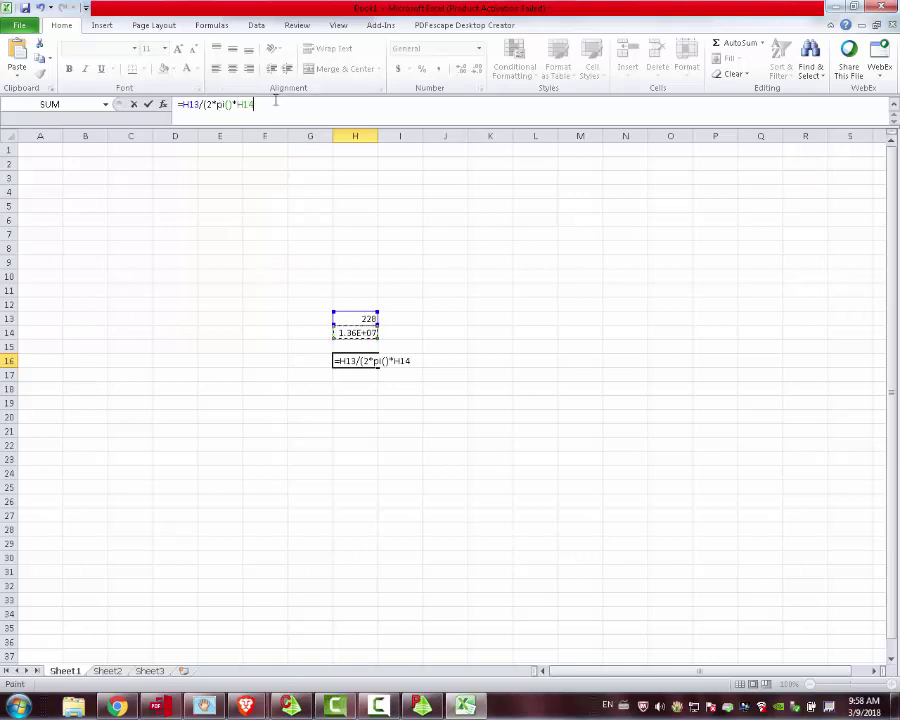
pyautogui.write(')')
pyautogui.press('Return')
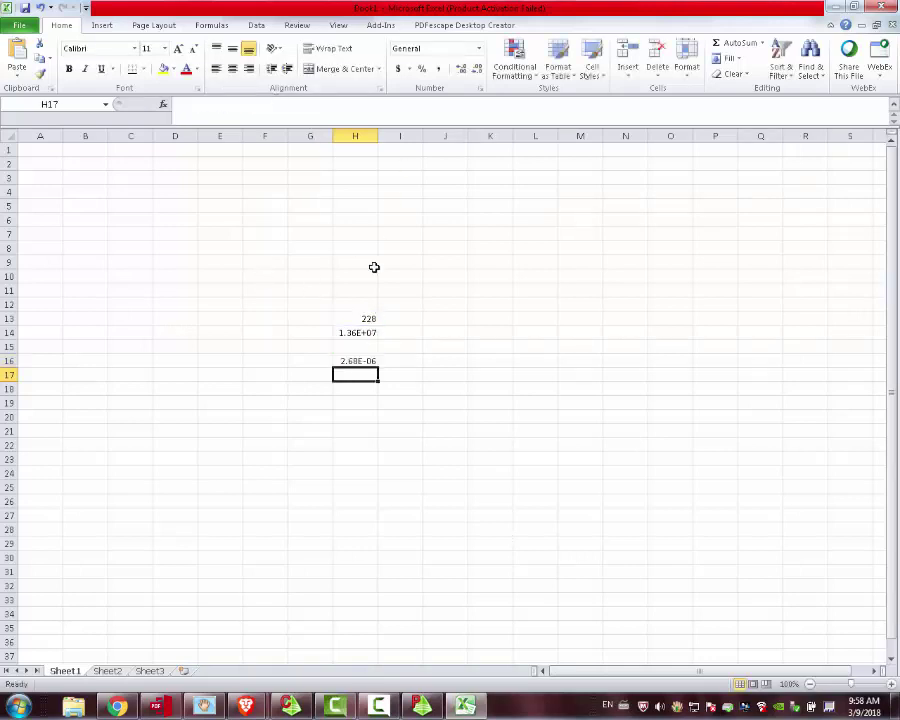
pyautogui.click(354, 361)
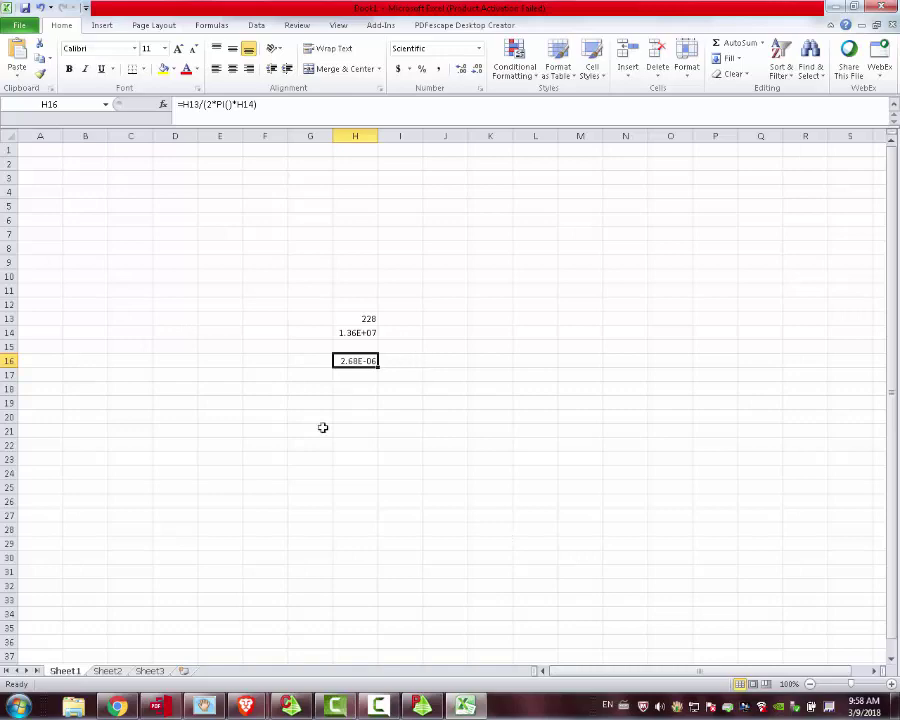
# Step: Check the online calculator's 2.4 µH result for the 5-turn, 6 cm coil, then return to POSTFEKO
pyautogui.click(117, 708)
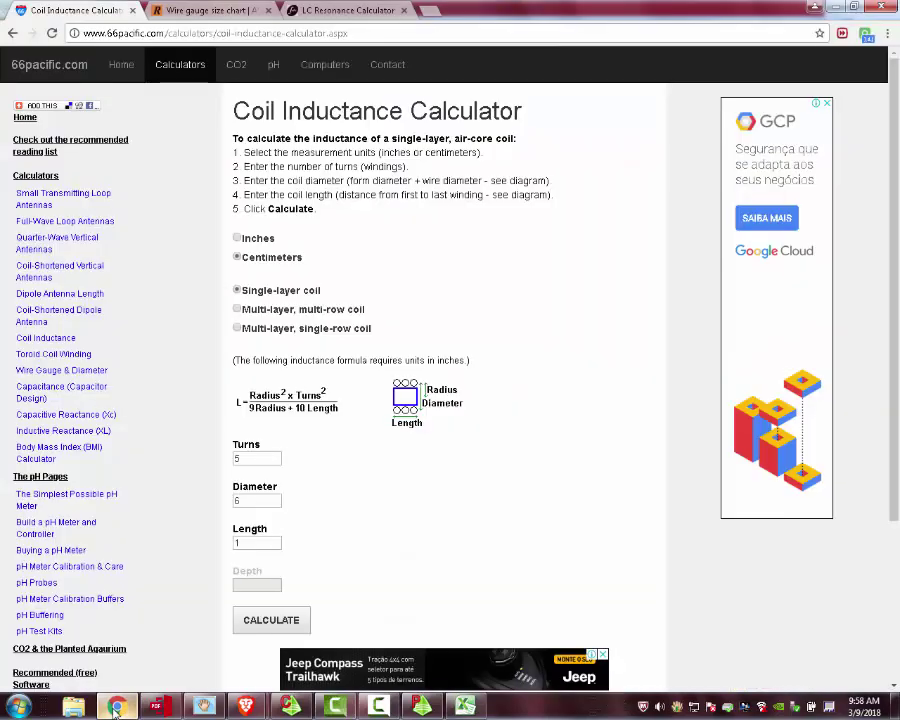
pyautogui.scroll(-3, 343, 537)
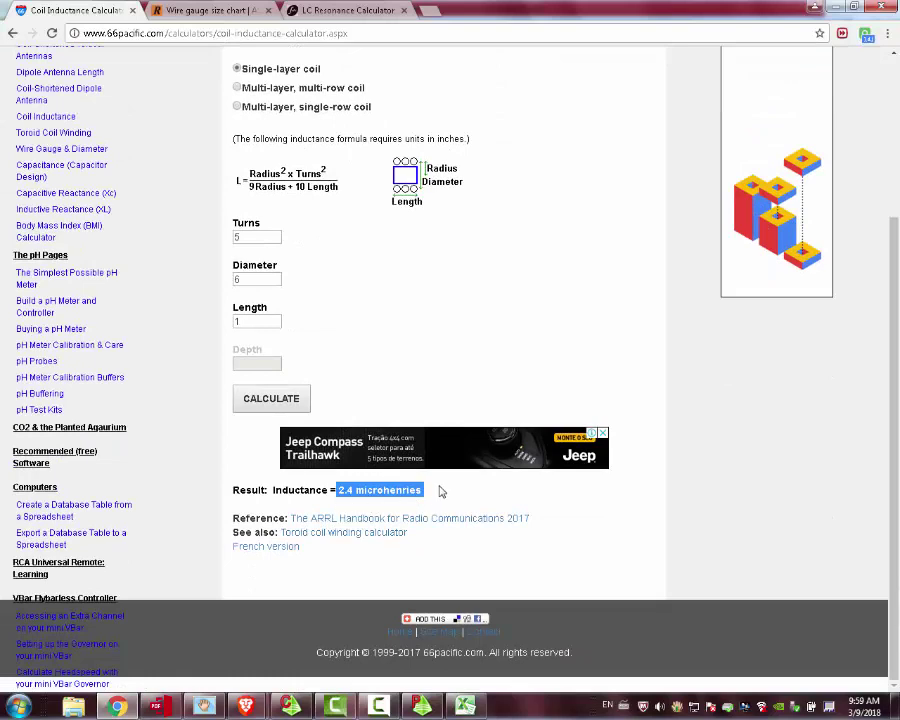
pyautogui.scroll(3, 536, 300)
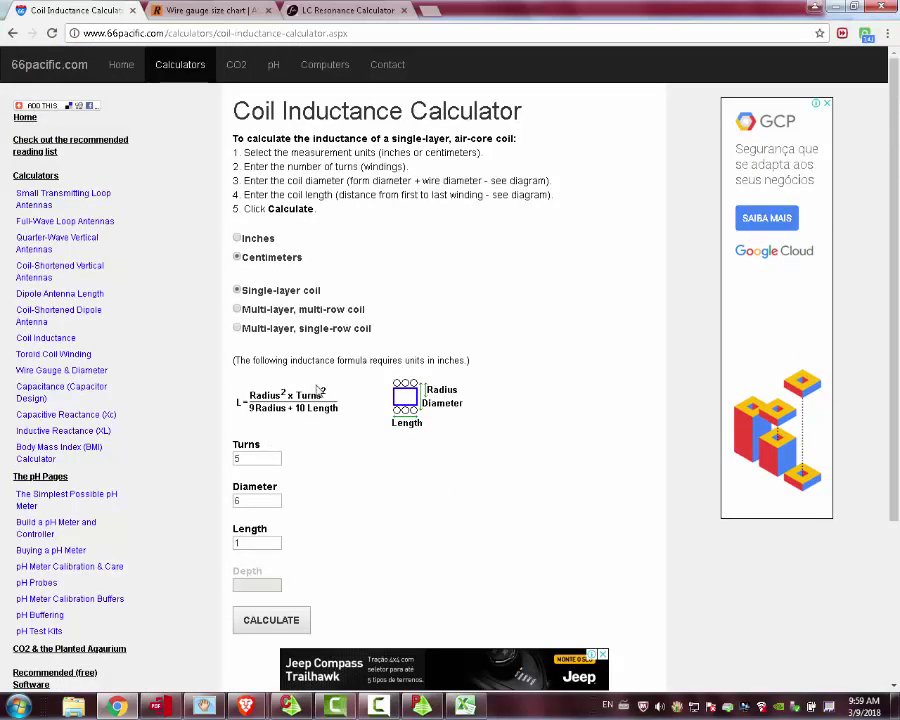
pyautogui.click(424, 708)
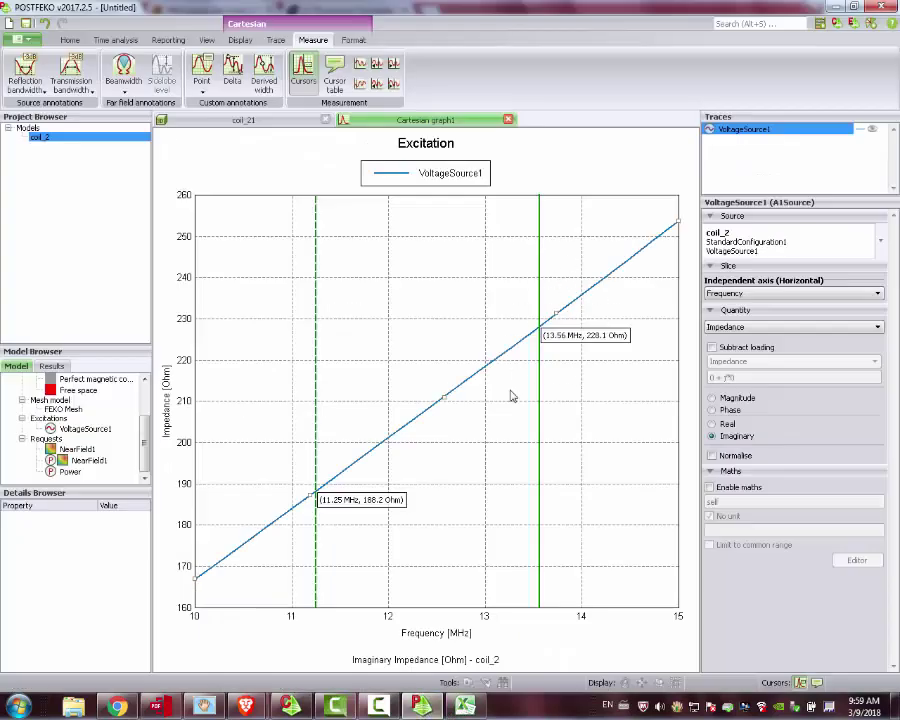
# Step: Bring CADFEKO's coil_2 model with its near-field plane to the front
pyautogui.click(424, 708)
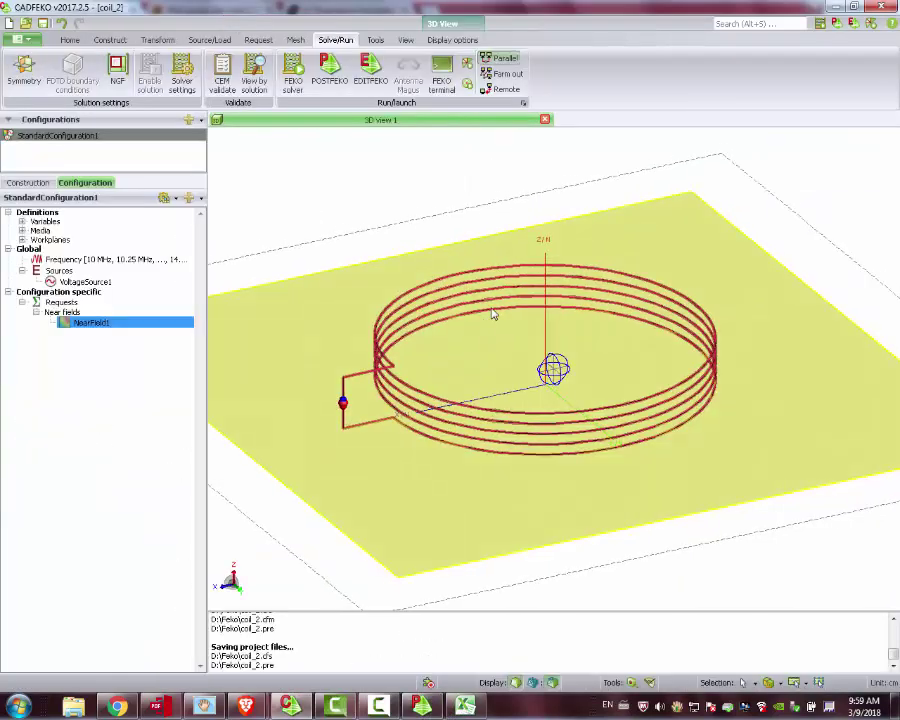